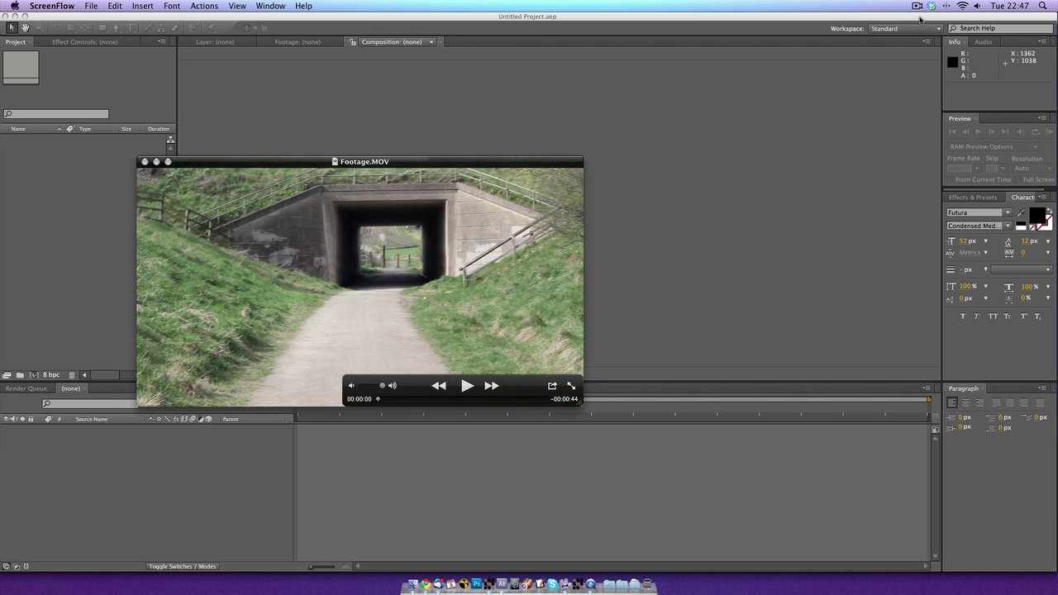
- Lower the volume of Footage.MOV and preview the first seconds of the clip
left_click(386, 389)
left_click_drag(383, 386, 340, 387)
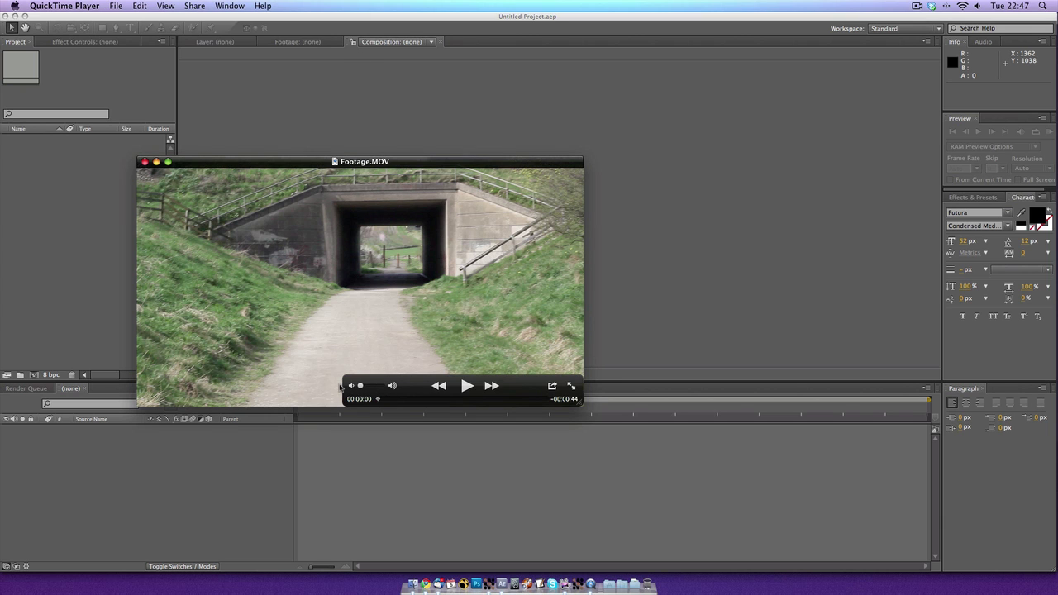
key("space")
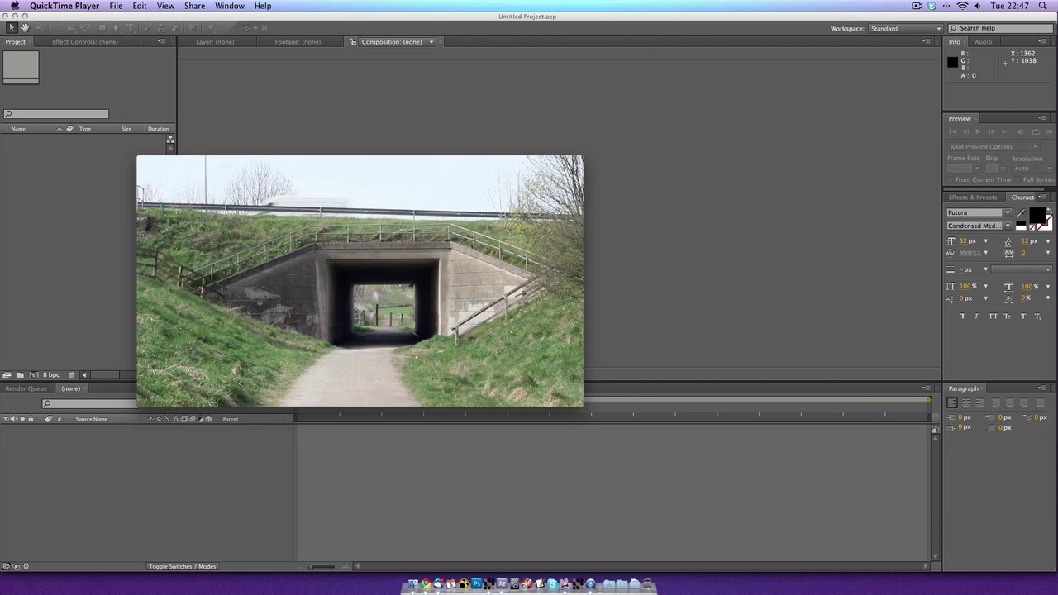
mouse_move(260, 283)
key("space")
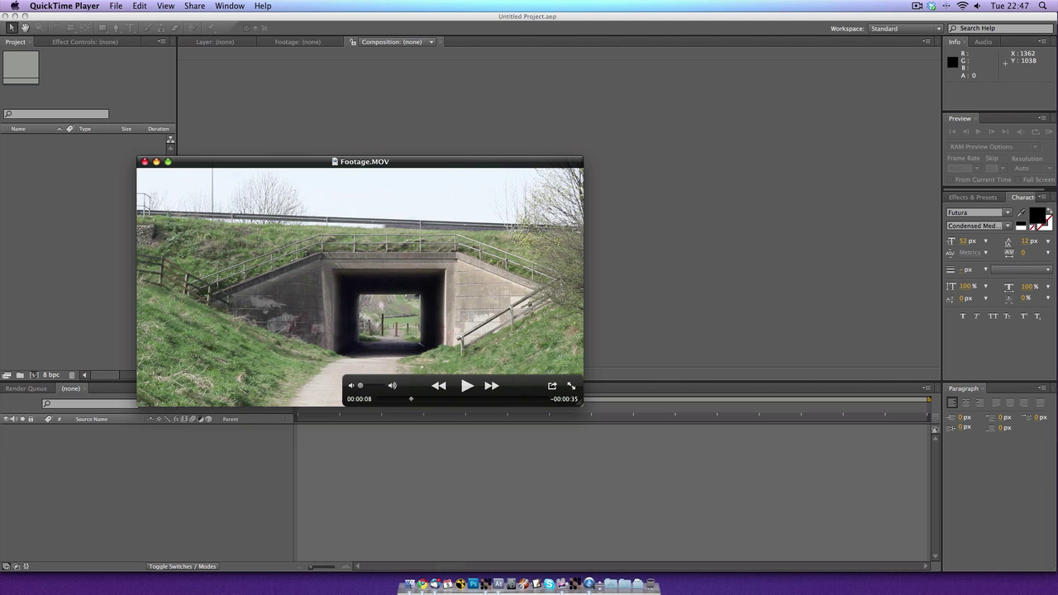
- Browse the Adobe After Effects CS5 application folder to locate the mocha application, and close the folder view
left_click(607, 585)
left_click(454, 153)
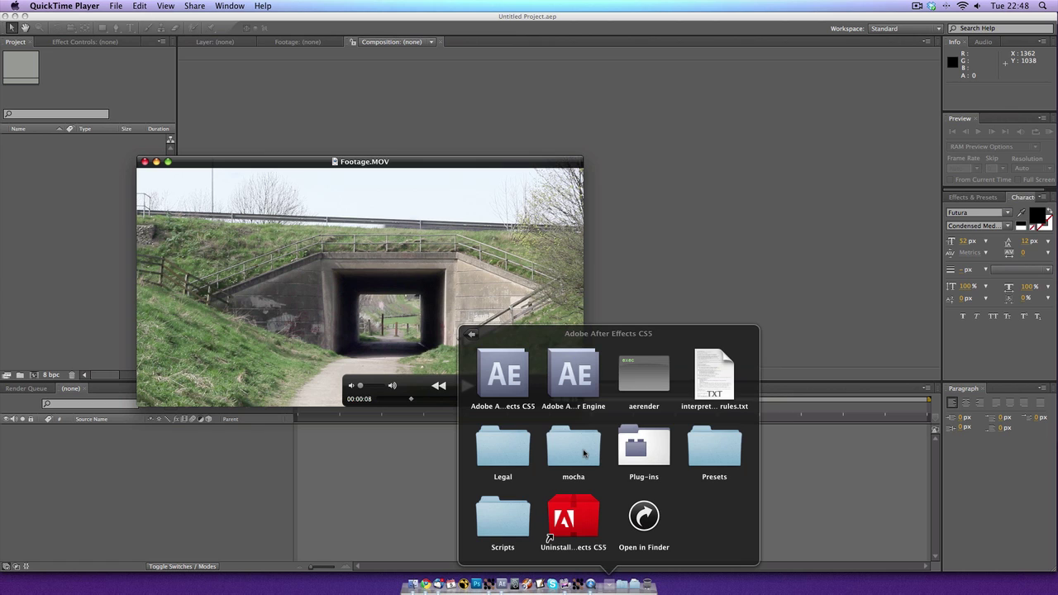
left_click(577, 453)
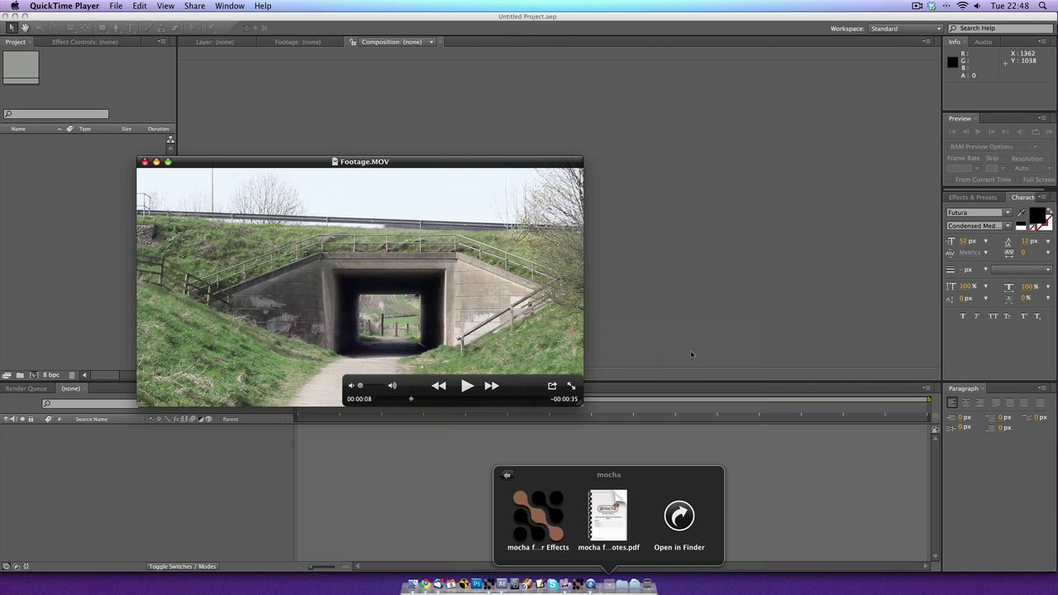
left_click(471, 167)
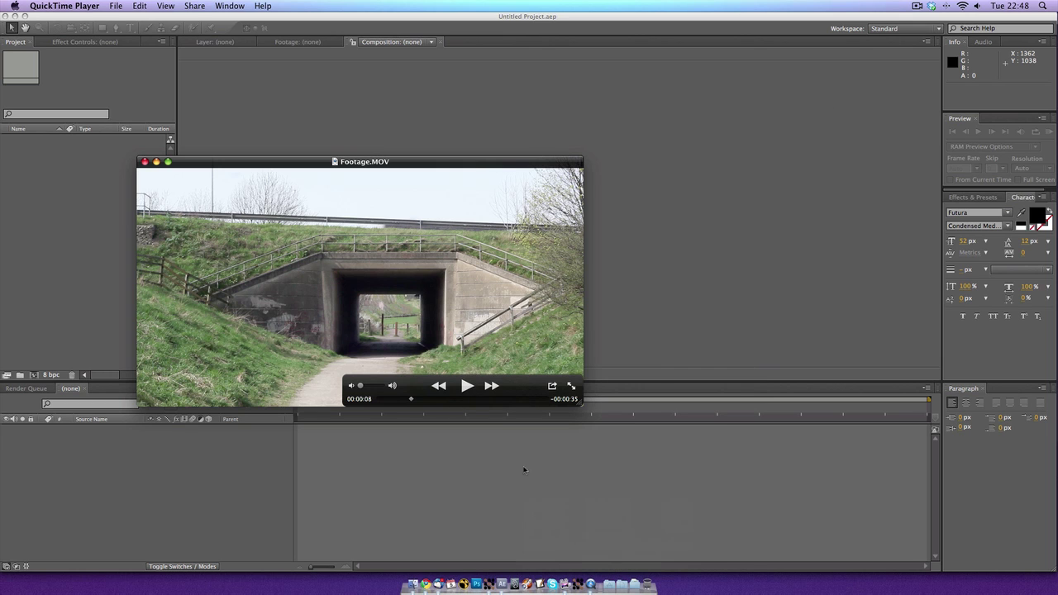
- Switch to mocha for After Effects and create a new project from Footage.MOV, overwriting the existing project file
left_click(490, 585)
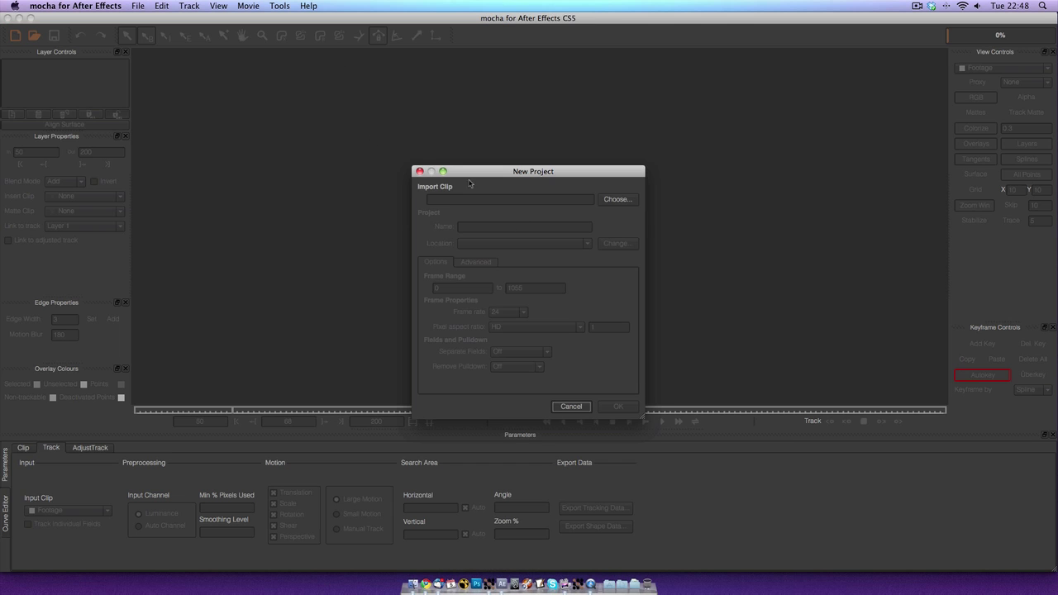
left_click(570, 407)
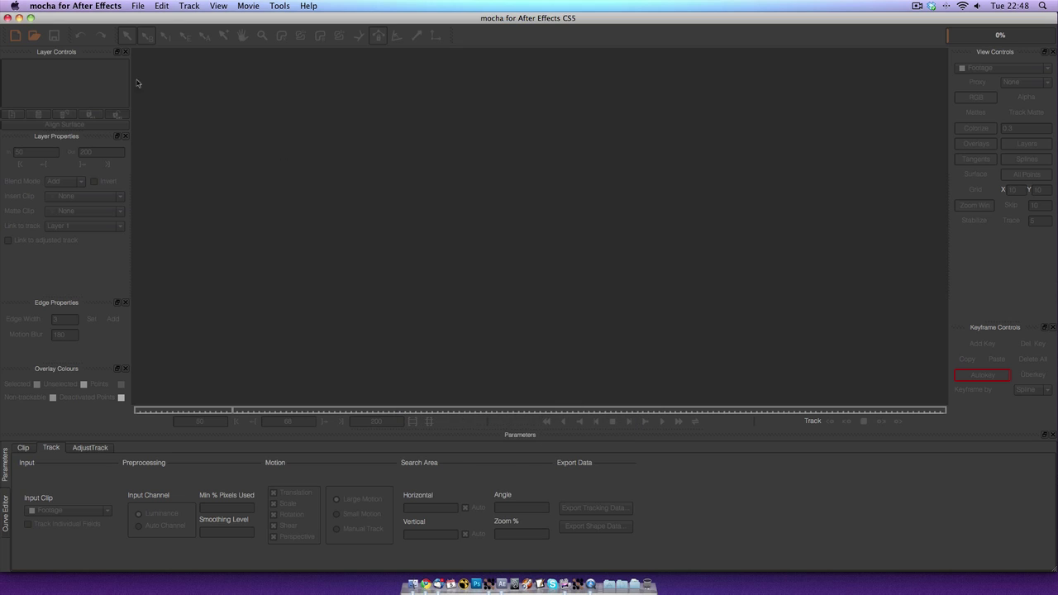
left_click(15, 37)
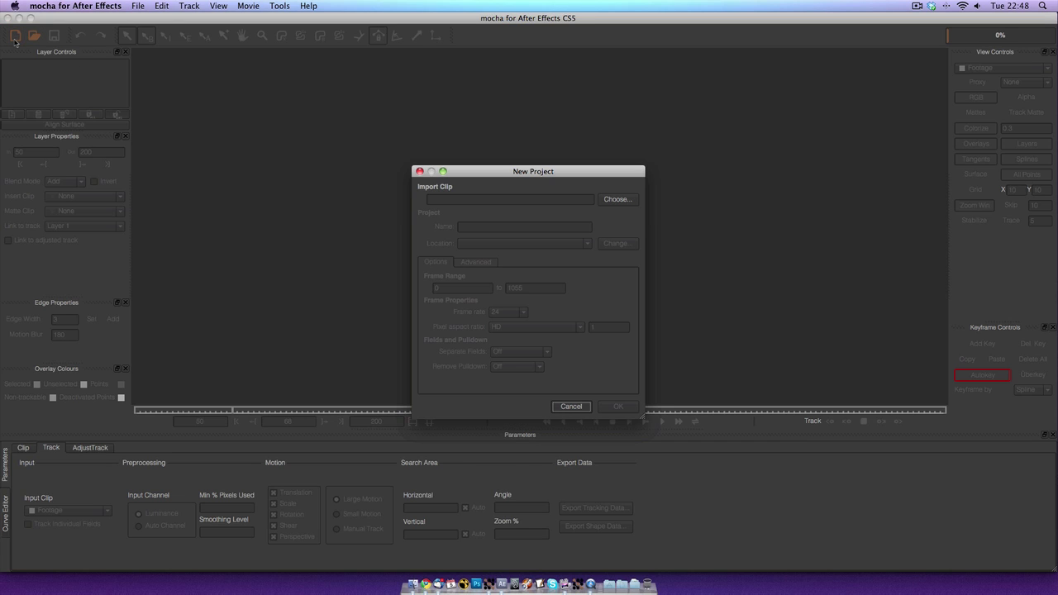
left_click(621, 200)
double_click(491, 149)
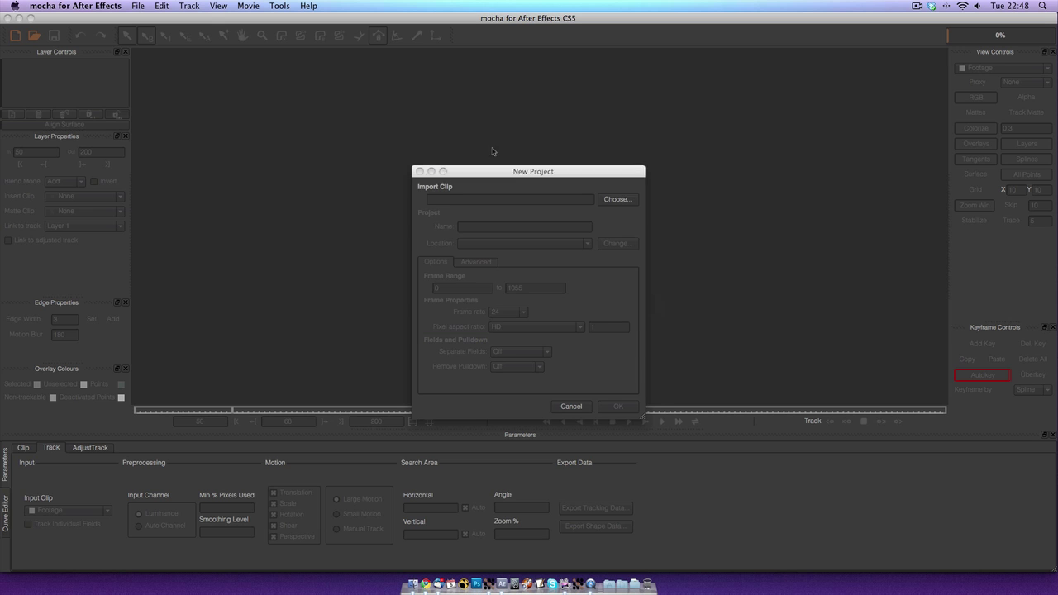
left_click(619, 406)
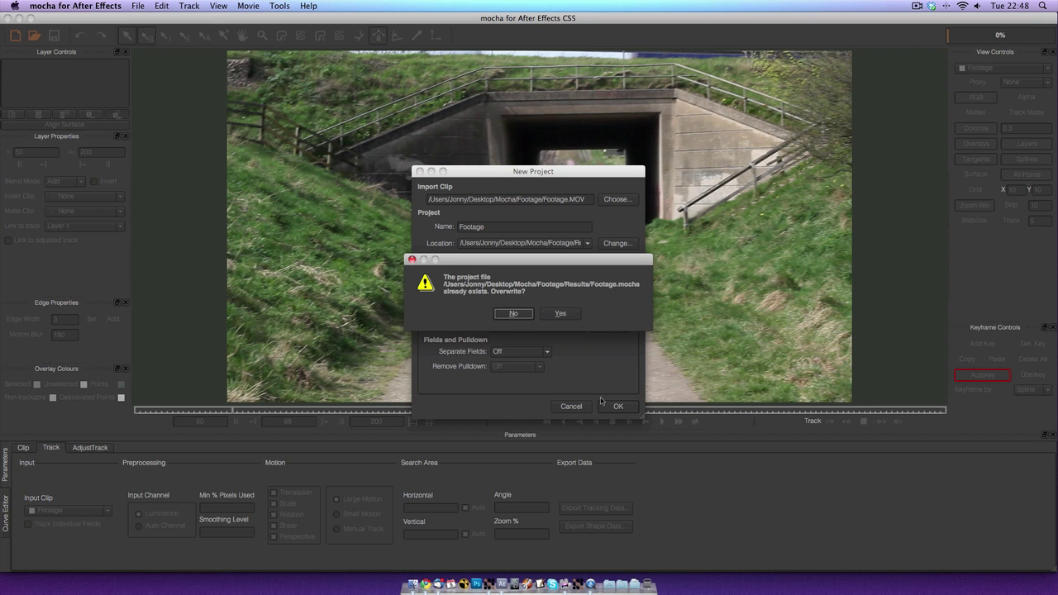
left_click(559, 313)
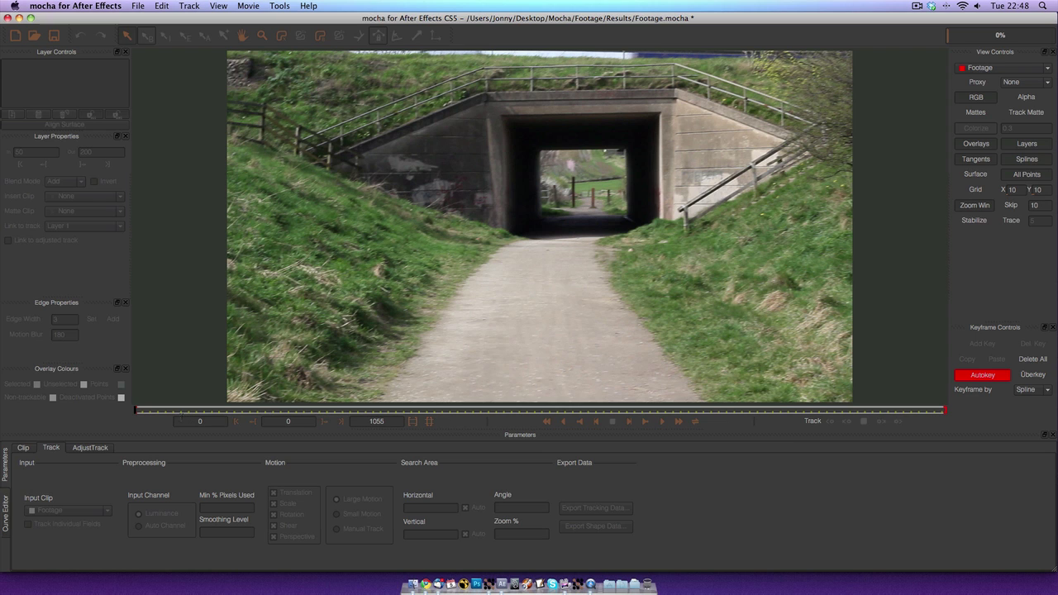
- Scrub through the early frames to find a start for the track and go to frame 50
left_click_drag(158, 412, 168, 411)
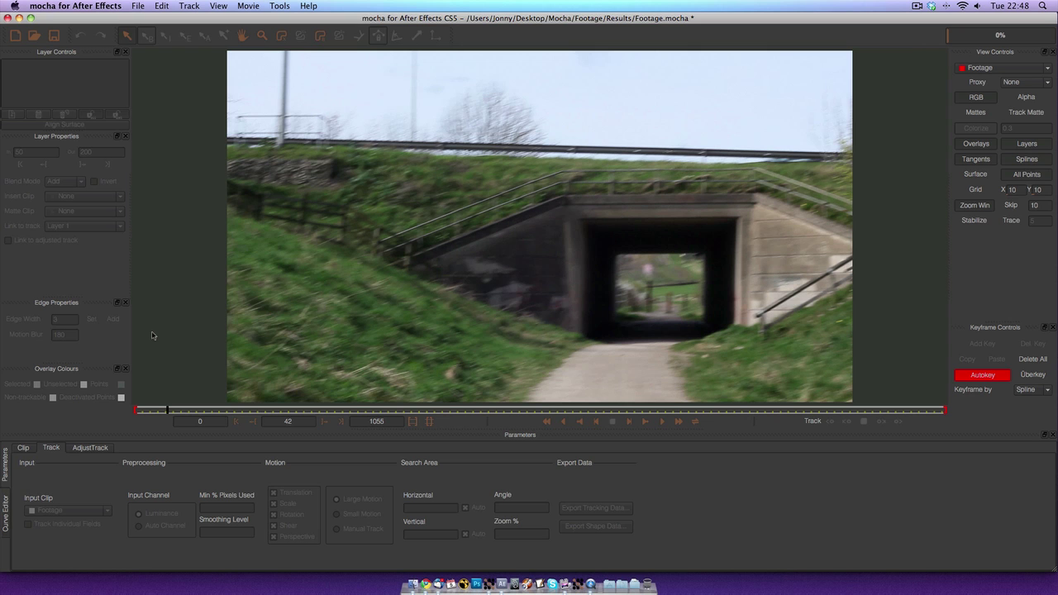
key("Right")
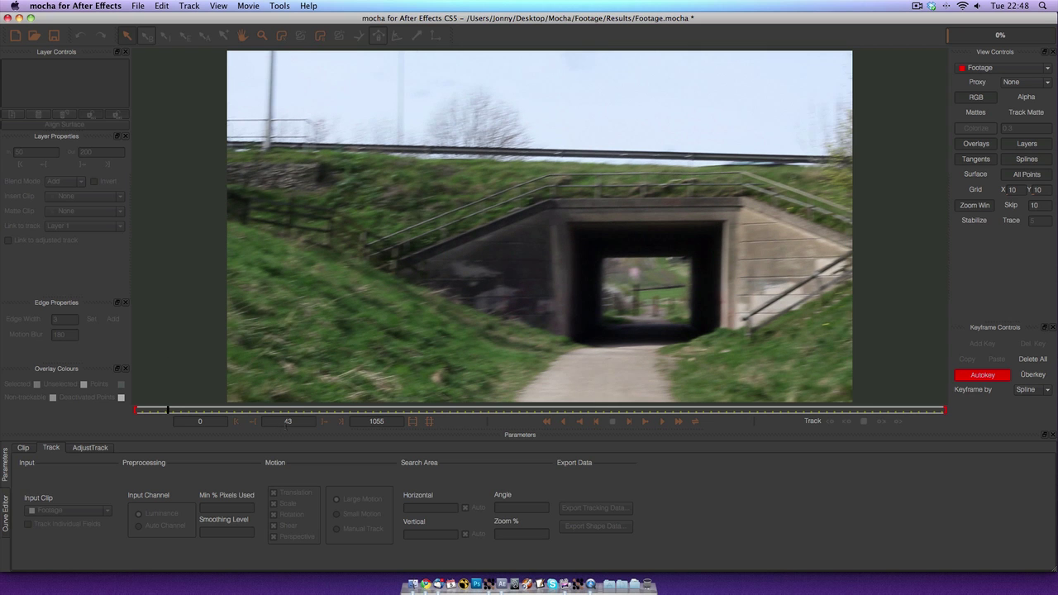
mouse_move(167, 410)
left_mouse_down()
mouse_move(240, 411)
mouse_move(174, 414)
left_mouse_up()
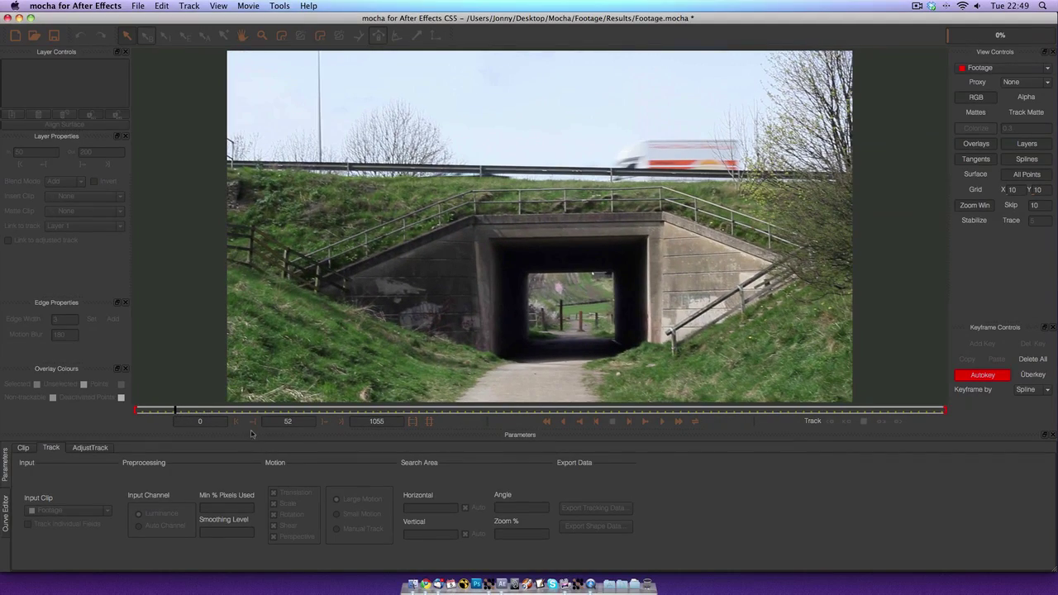
left_click(294, 422)
key("BackSpace")
type("0")
key("Return")
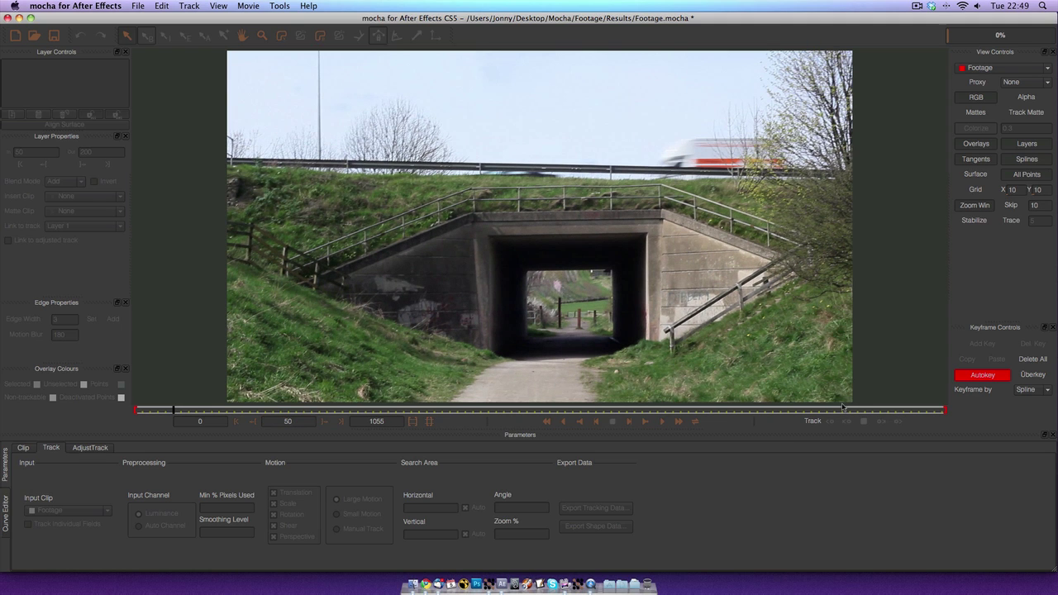
- Set the clip's in point at frame 50
left_click(235, 423)
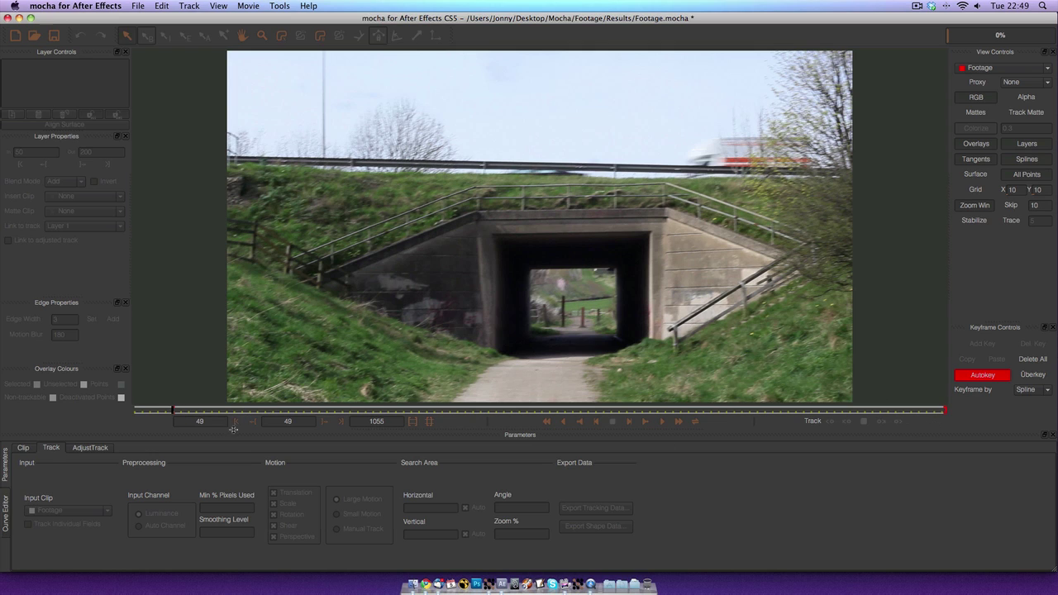
double_click(289, 422)
type("50")
key("Return")
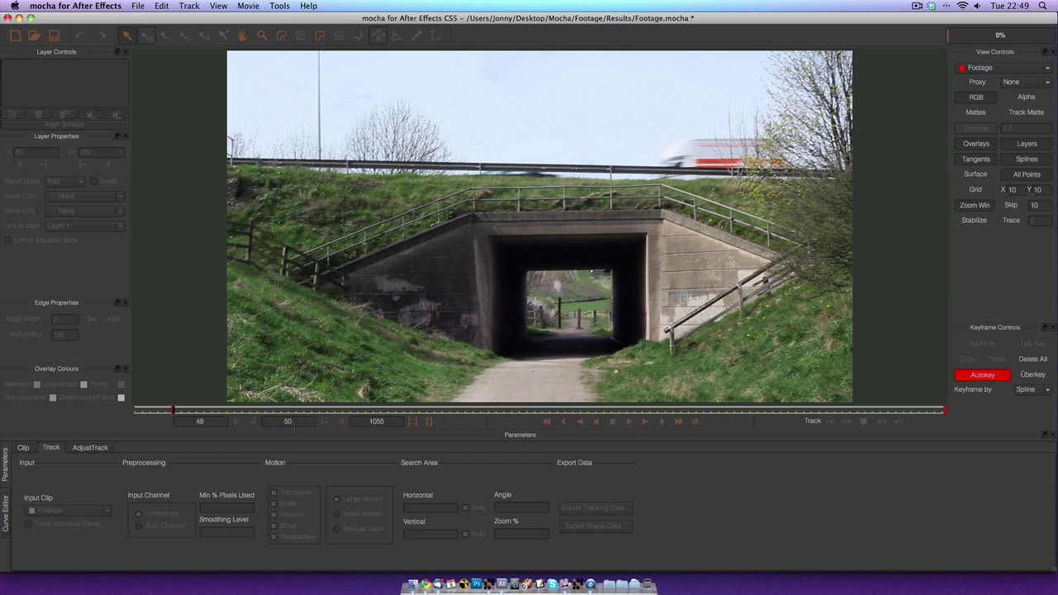
- Move the playhead to frame 200 and set the clip's out point there
left_click(256, 409)
left_click_drag(258, 409, 289, 409)
left_click(341, 421)
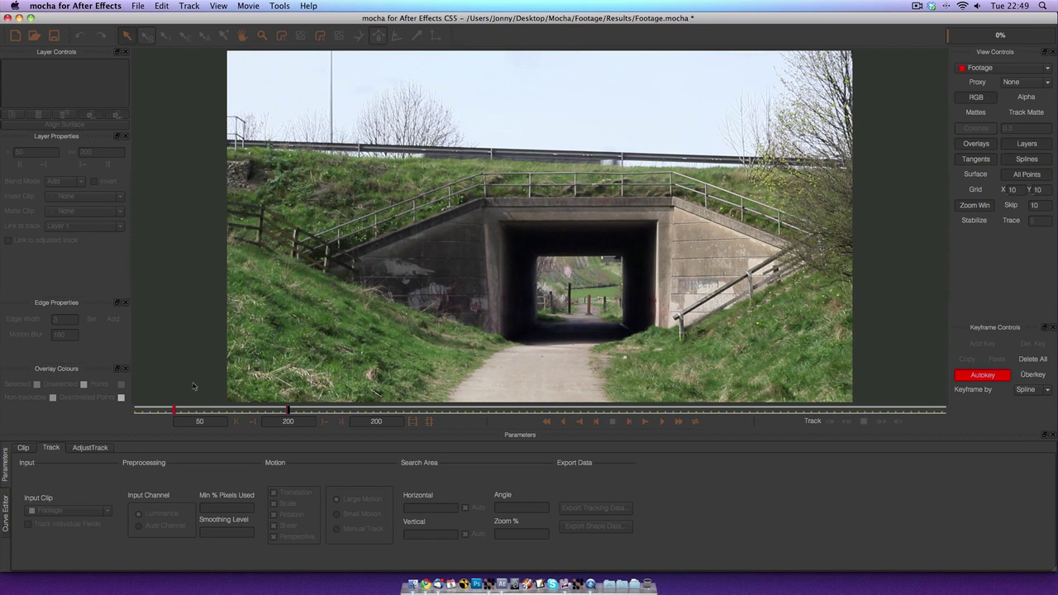
- Fit the timeline to the in and out points, scrub through that range and return to frame 50
left_click(415, 422)
left_click(429, 422)
left_click(414, 423)
left_click_drag(418, 409, 13, 401)
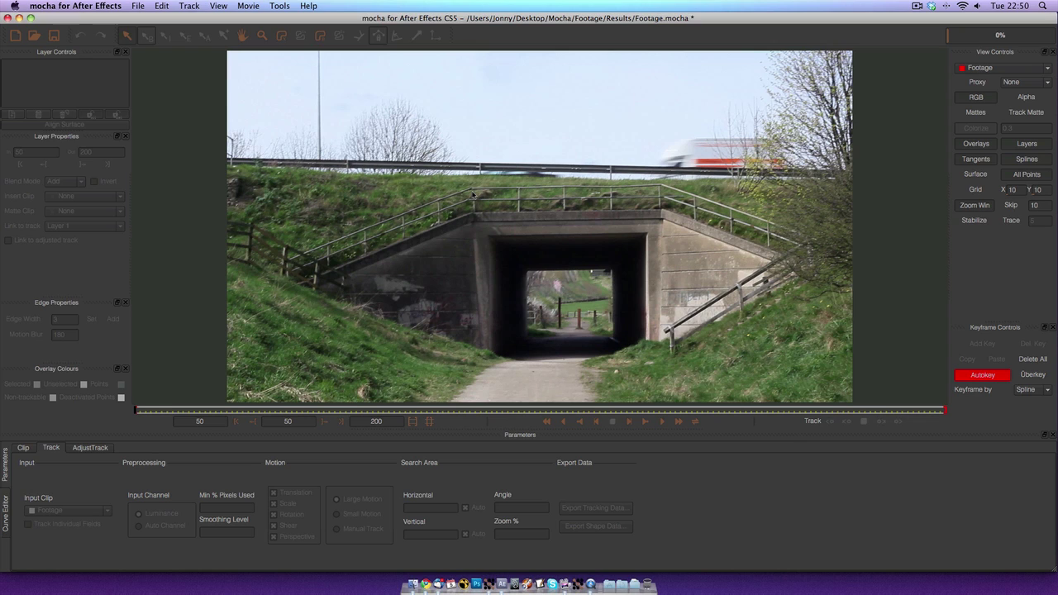
left_click_drag(136, 410, 354, 318)
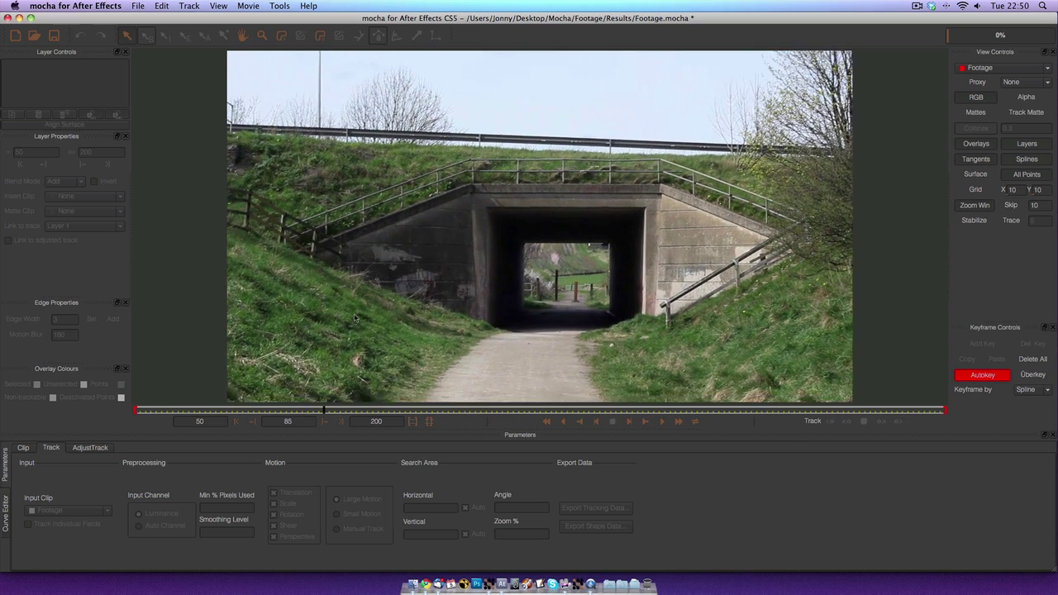
left_click_drag(323, 410, 124, 413)
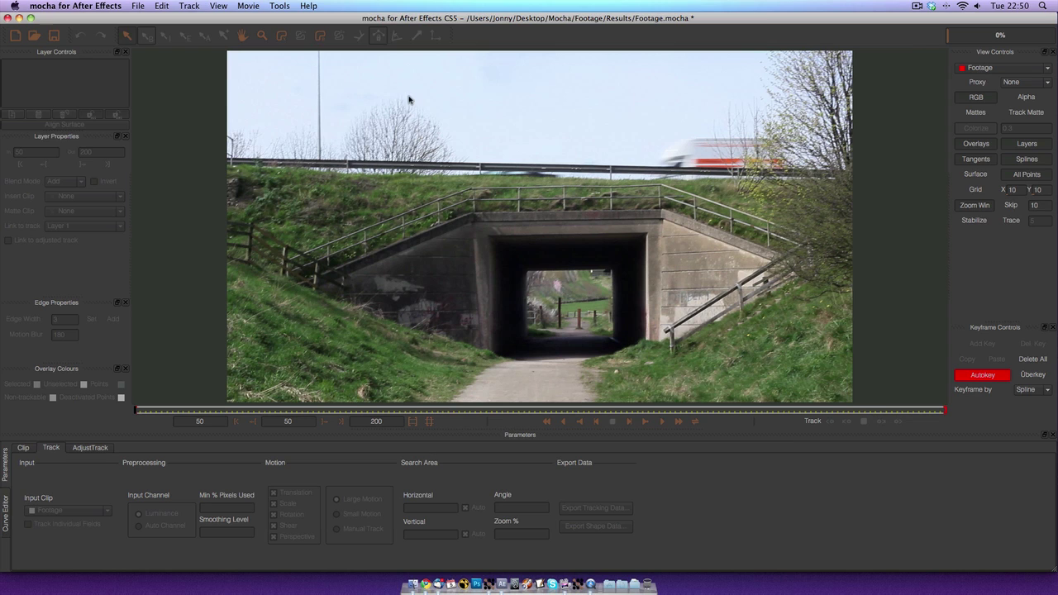
- Draw a four-point X-spline around the concrete wall to the left of the tunnel opening
left_click(286, 34)
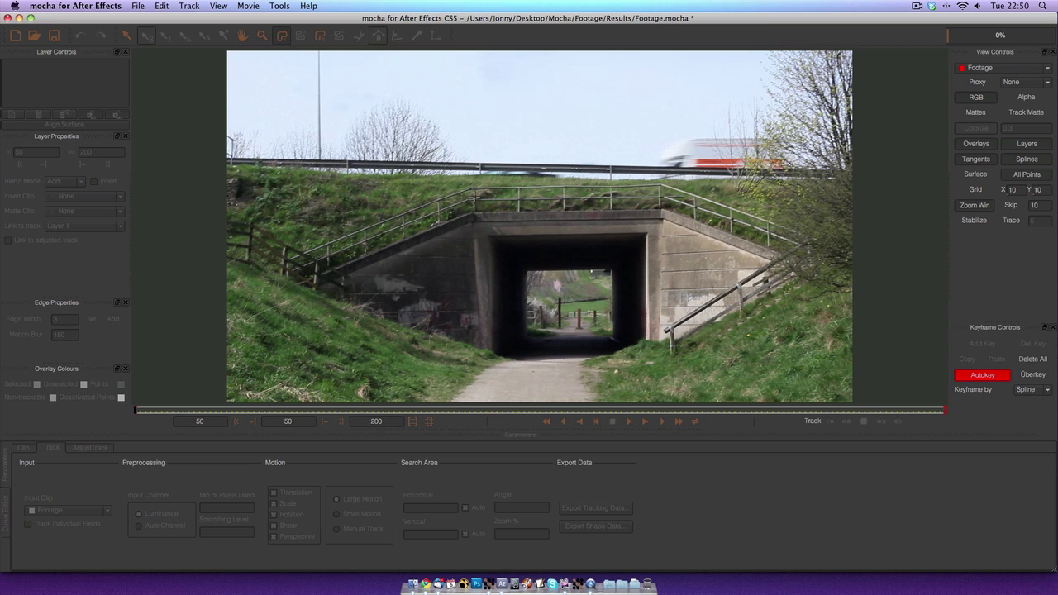
left_click(472, 196)
left_click(288, 274)
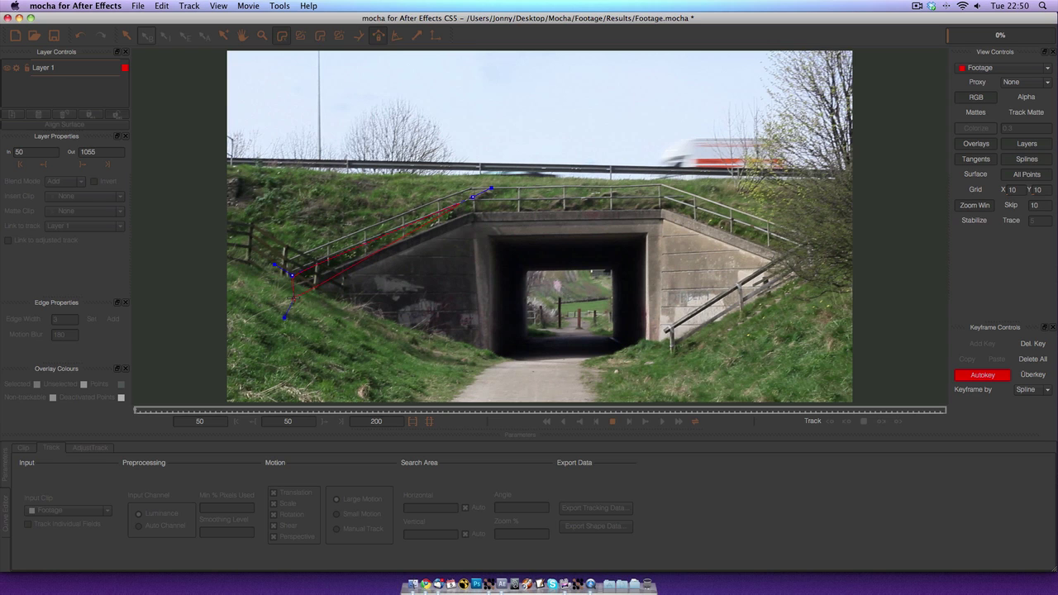
left_click(294, 299)
right_click(486, 364)
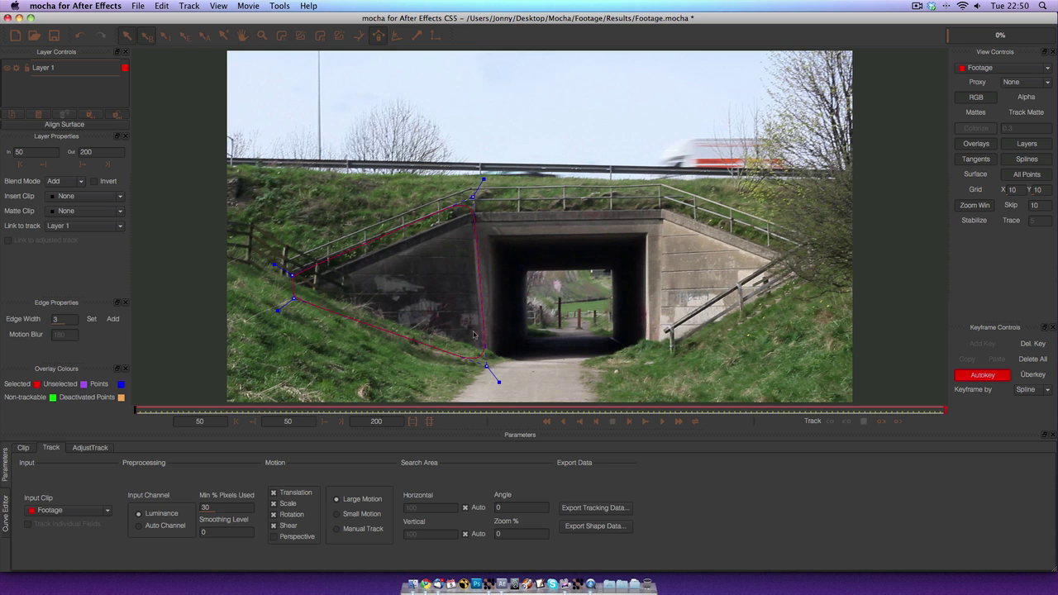
- Reposition the spline's upper and lower points beside the tunnel opening to enclose the wall, and track the layer forwards
left_click_drag(486, 366, 487, 365)
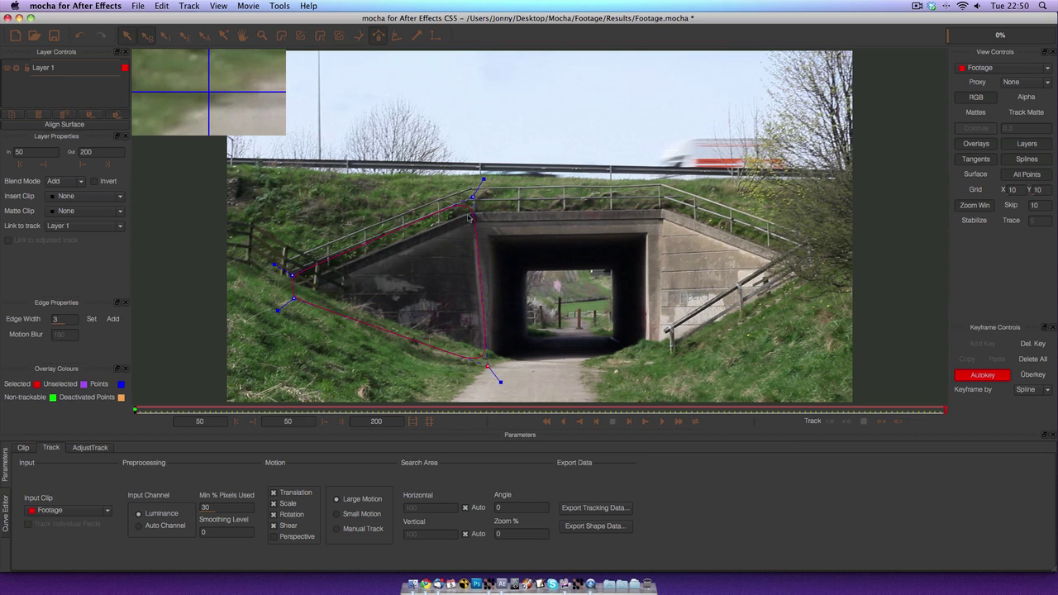
left_click_drag(472, 197, 475, 195)
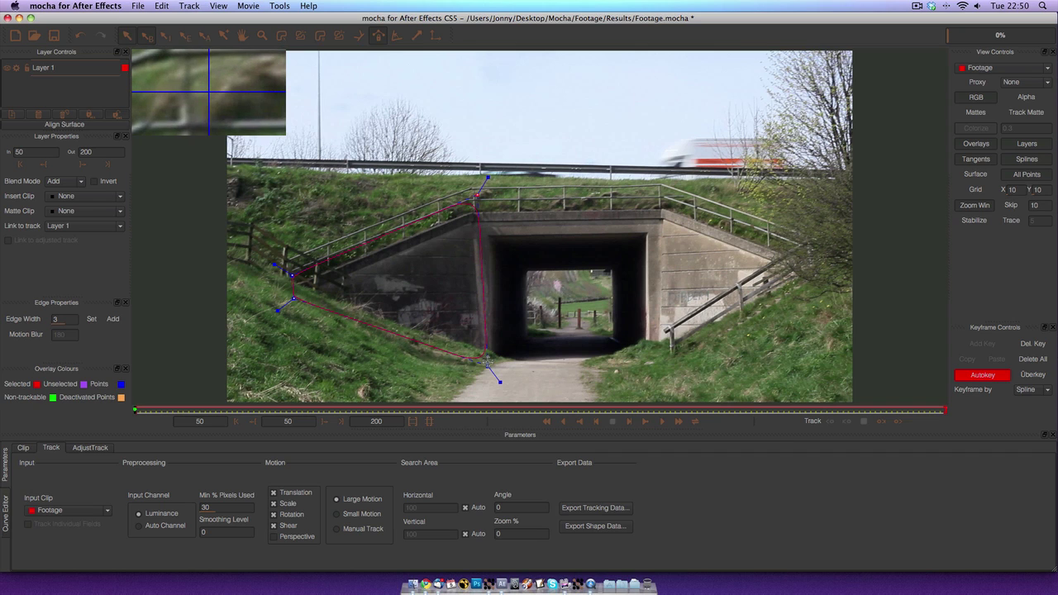
left_click_drag(487, 365, 492, 372)
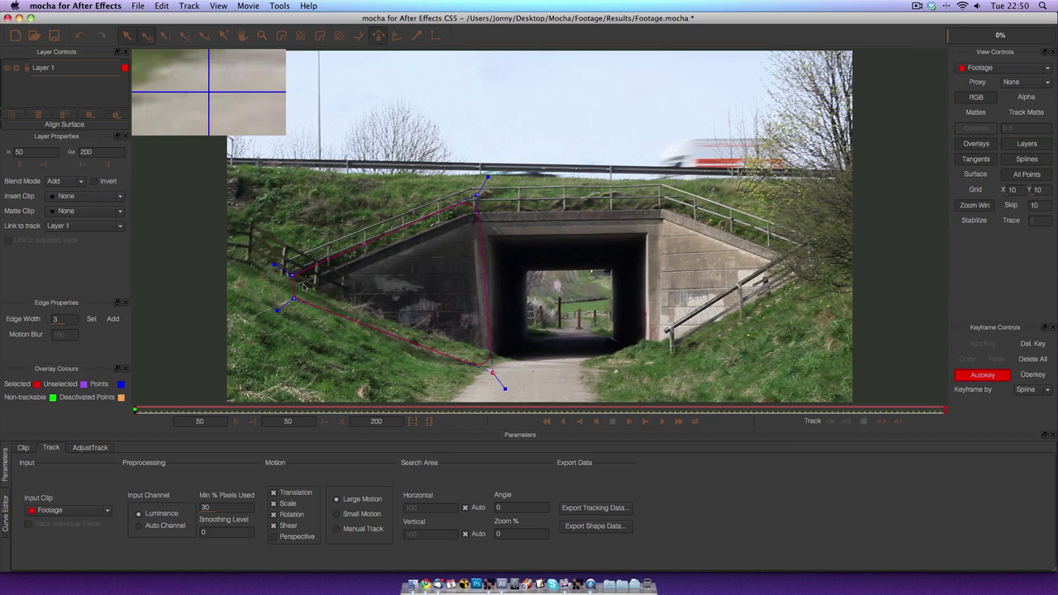
left_click_drag(477, 195, 472, 222)
mouse_move(493, 374)
left_mouse_down()
mouse_move(477, 347)
mouse_move(505, 380)
mouse_move(492, 377)
left_mouse_up()
left_click_drag(472, 222, 482, 196)
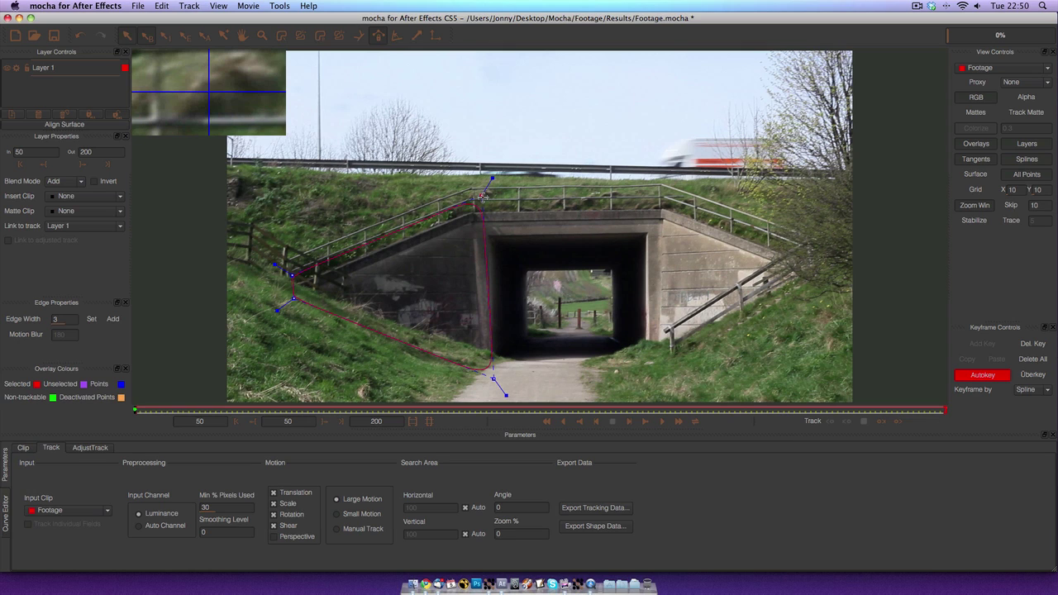
left_click_drag(483, 196, 483, 195)
left_click(899, 422)
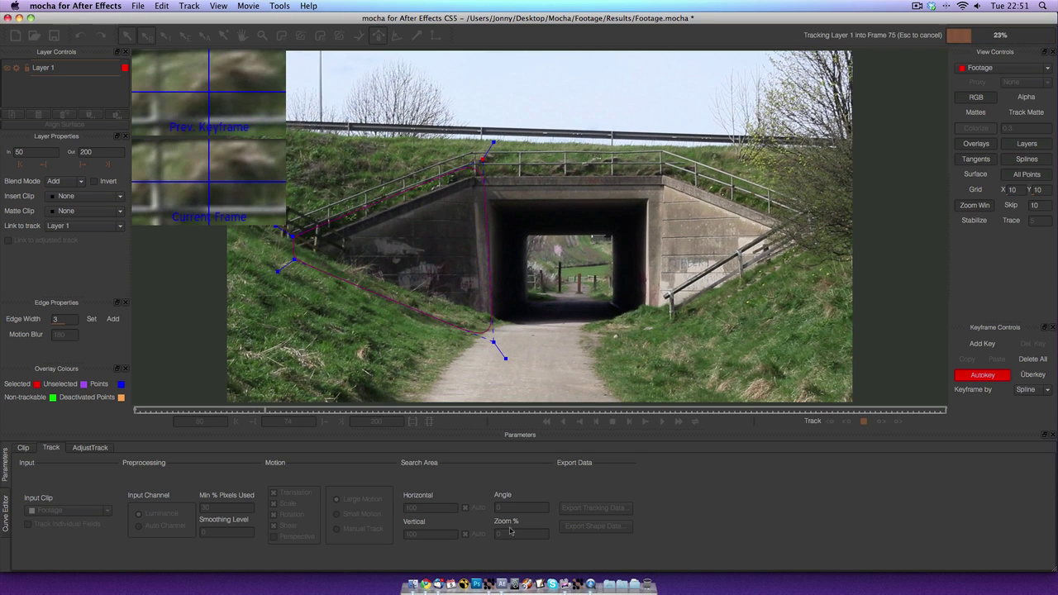
- Switch to After Effects and import Footage.MOV with its alpha interpreted as Straight - Unmatted
left_click(500, 584)
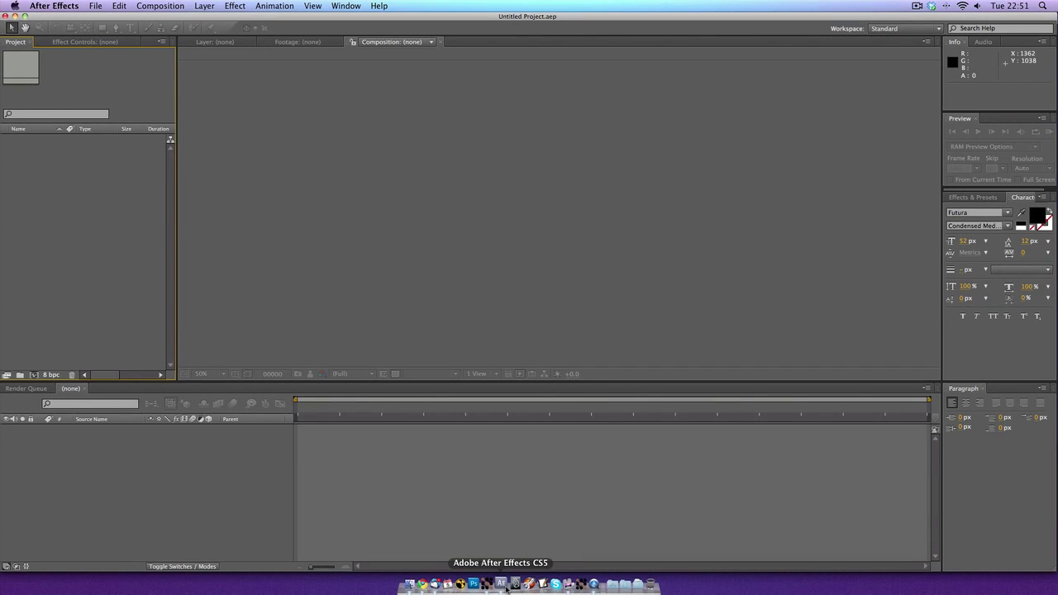
right_click(17, 172)
mouse_move(127, 209)
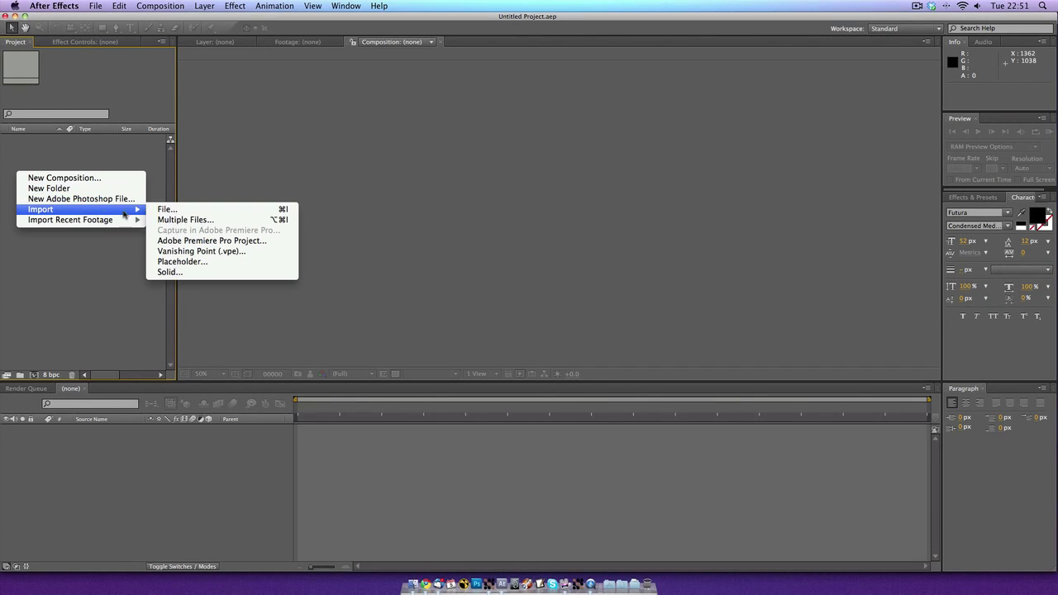
left_click(174, 211)
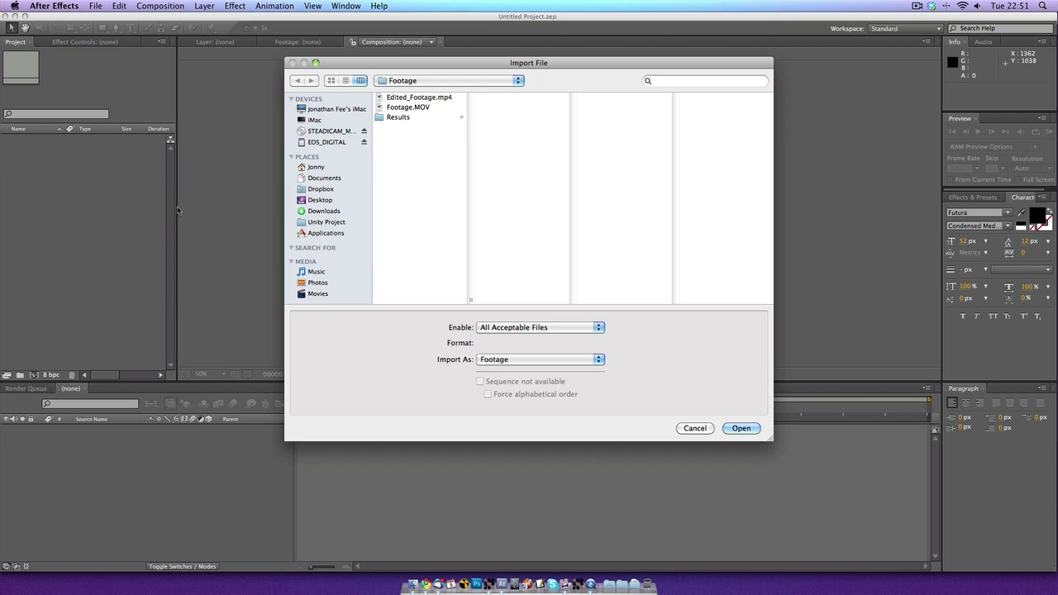
double_click(405, 106)
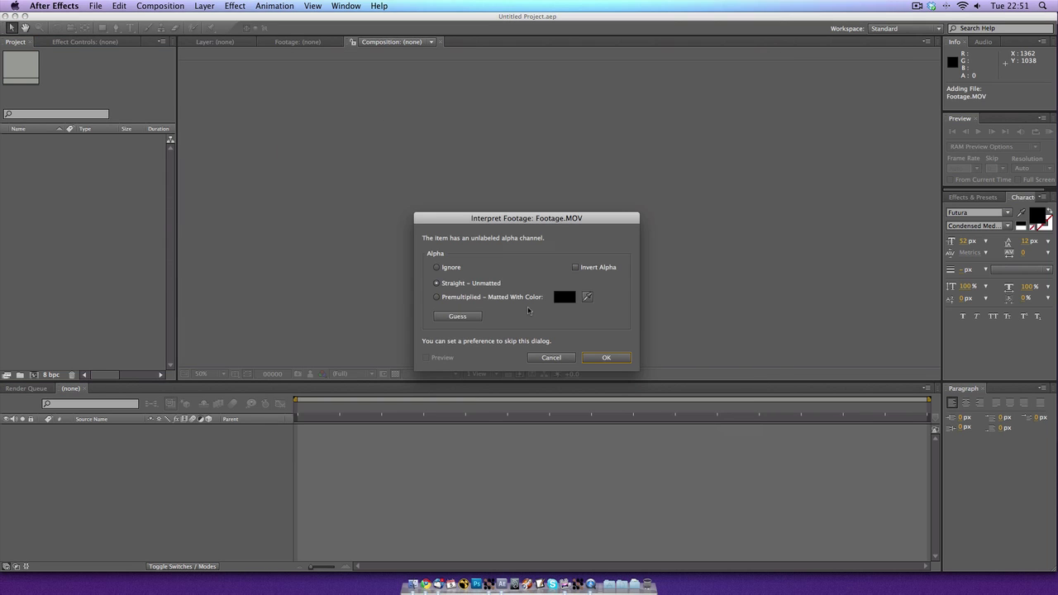
left_click(591, 357)
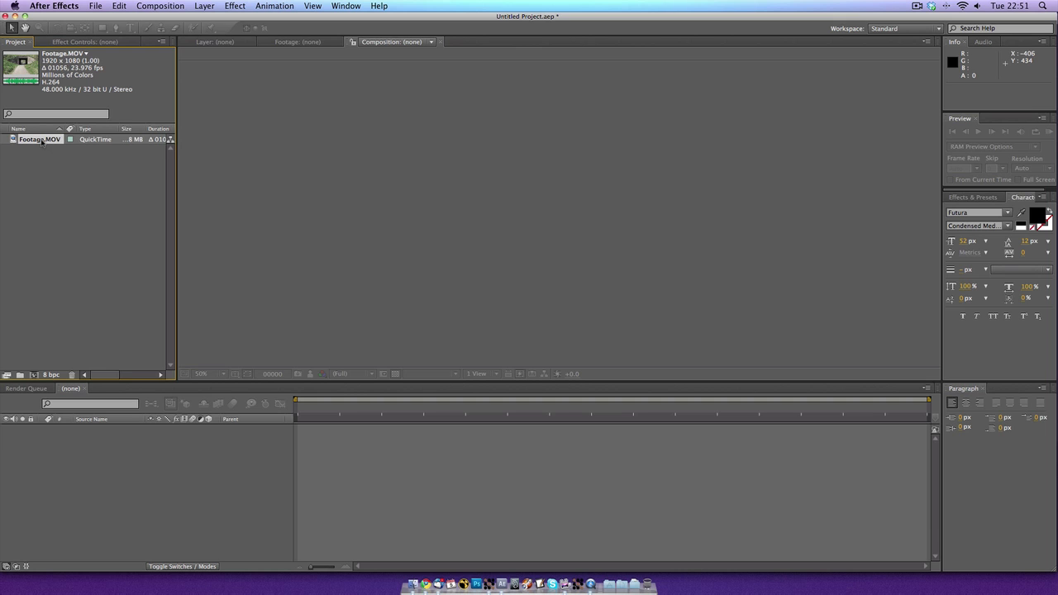
- Create a composition from Footage.MOV and toggle its time display to timecode and back to frames
left_click_drag(41, 143, 676, 197)
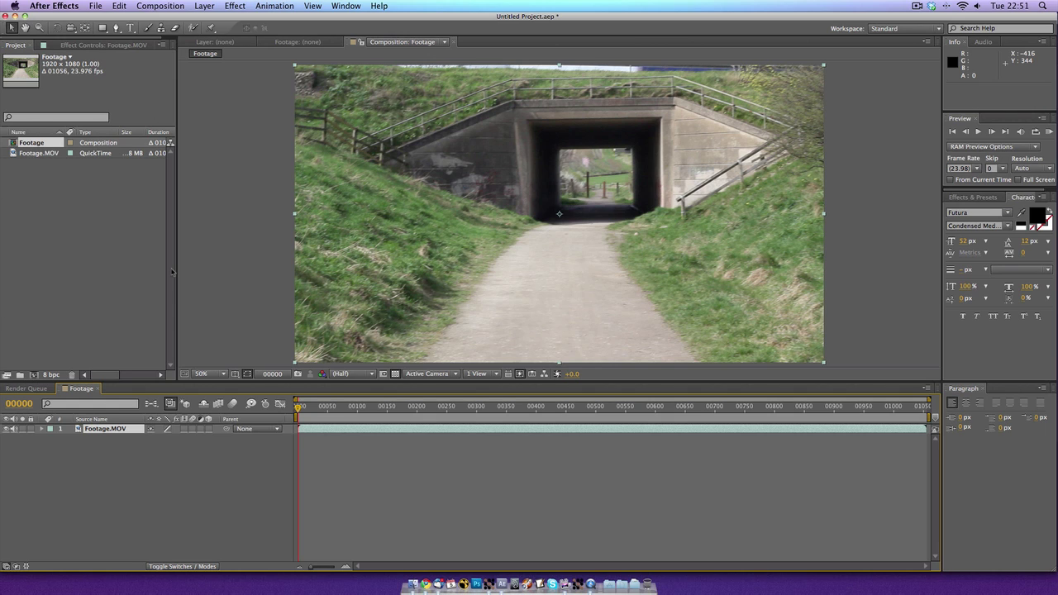
left_click(274, 375, "super")
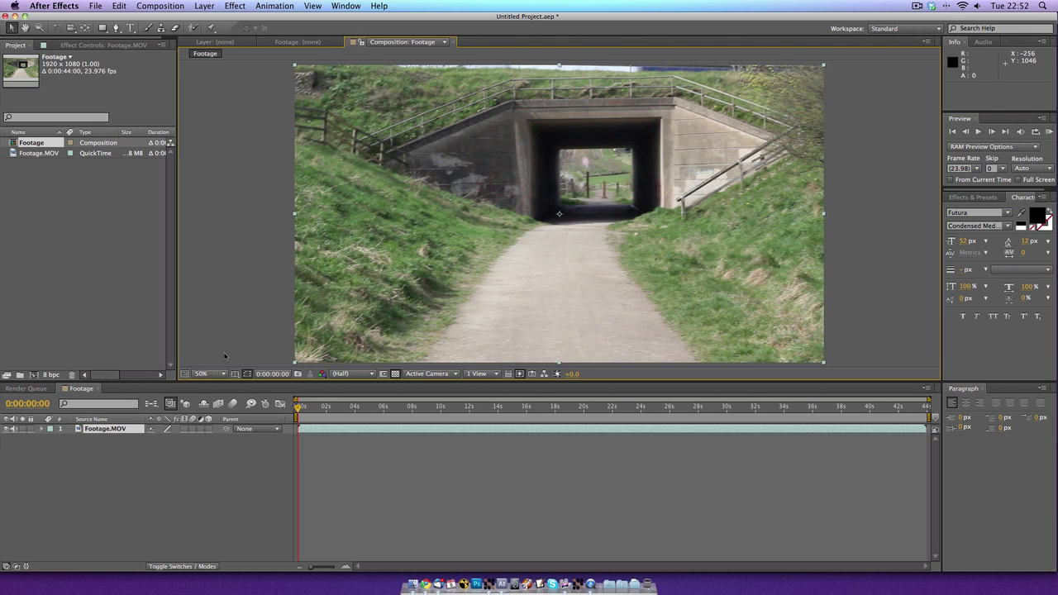
left_click(269, 374, "super")
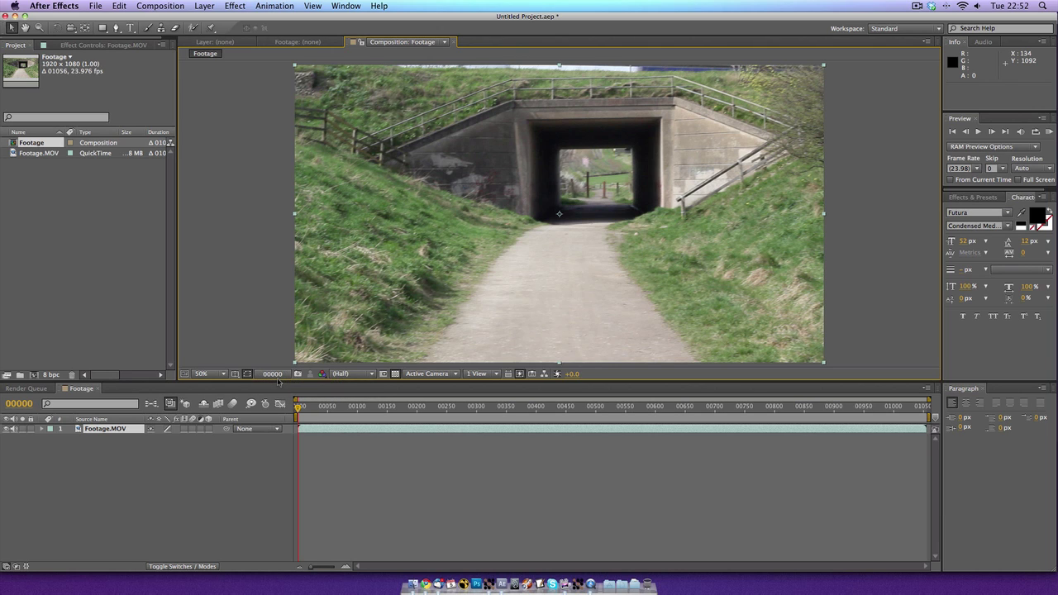
- Trim the Footage.MOV layer to start at frame 50 and end at frame 200
left_click(278, 379)
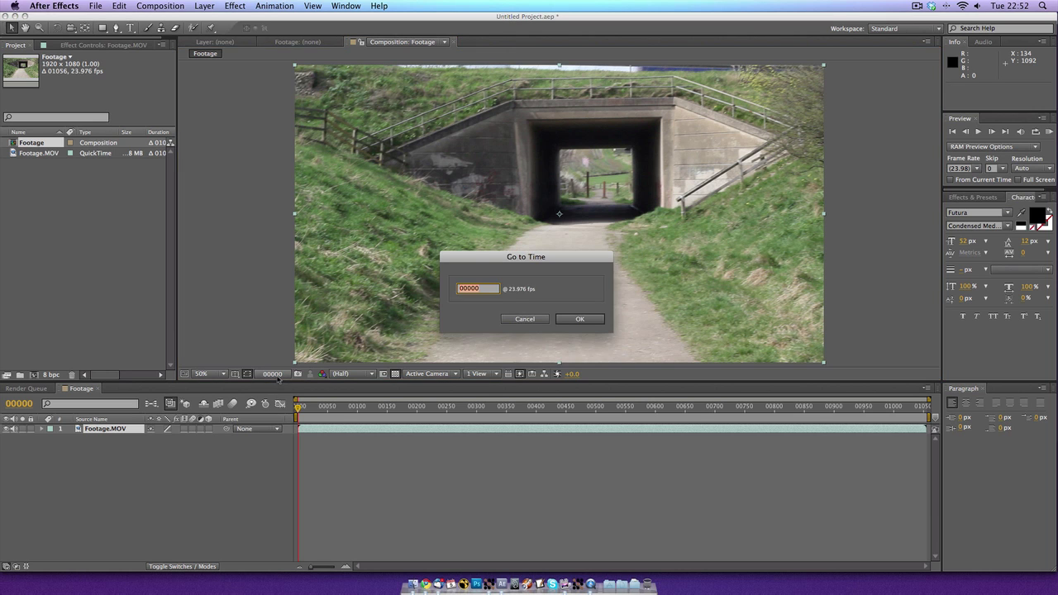
type("50")
key("Return")
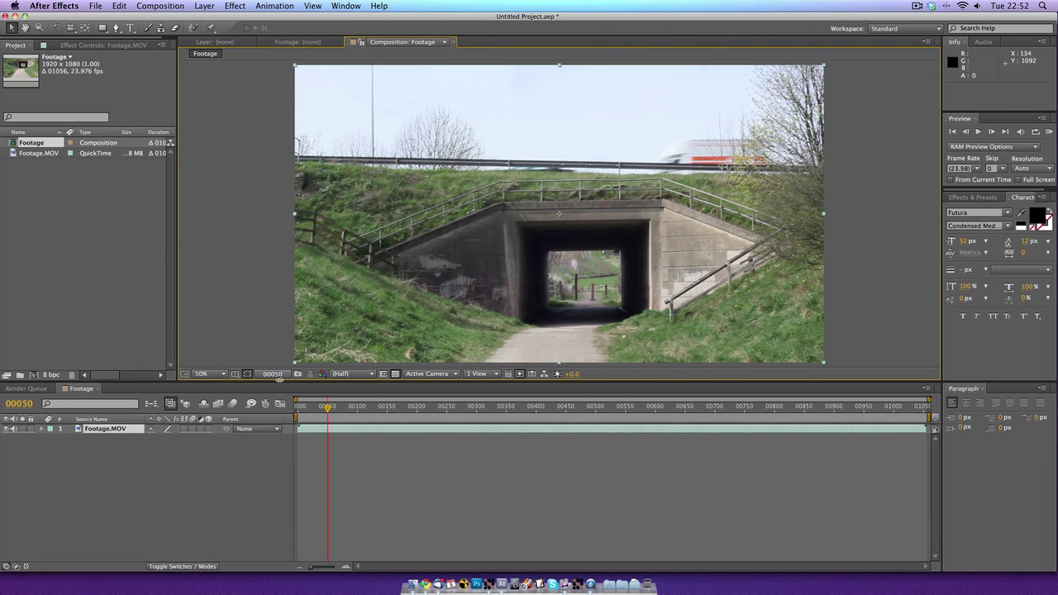
key("bracketleft")
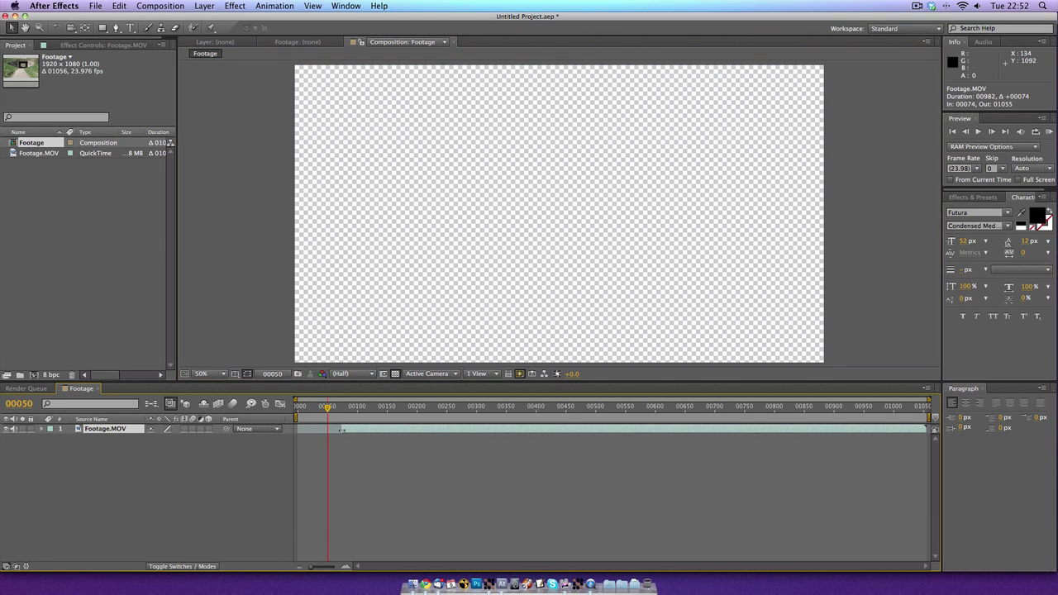
left_click(278, 380)
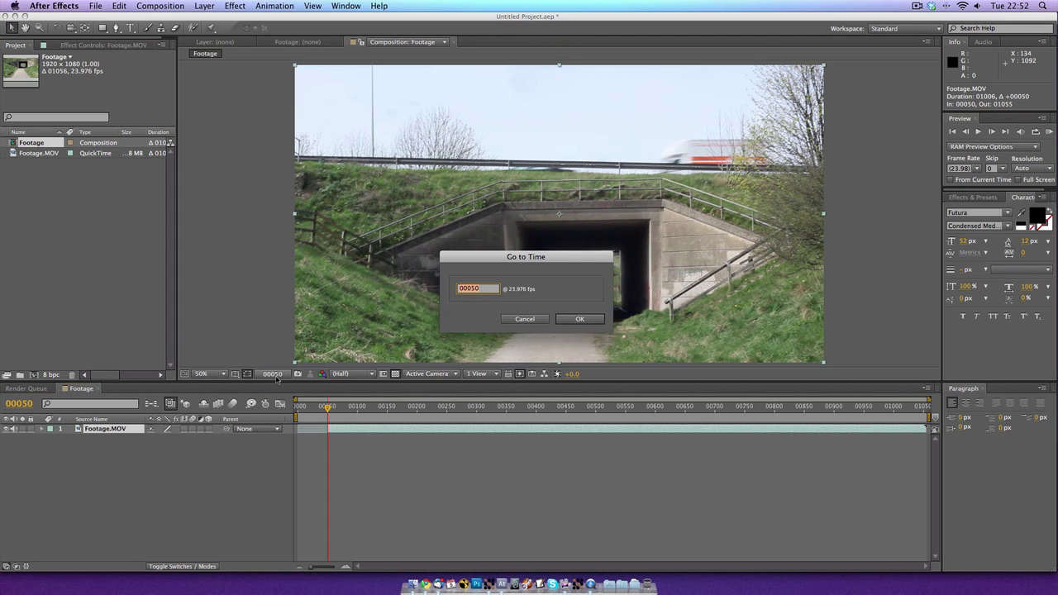
type("200")
key("Return")
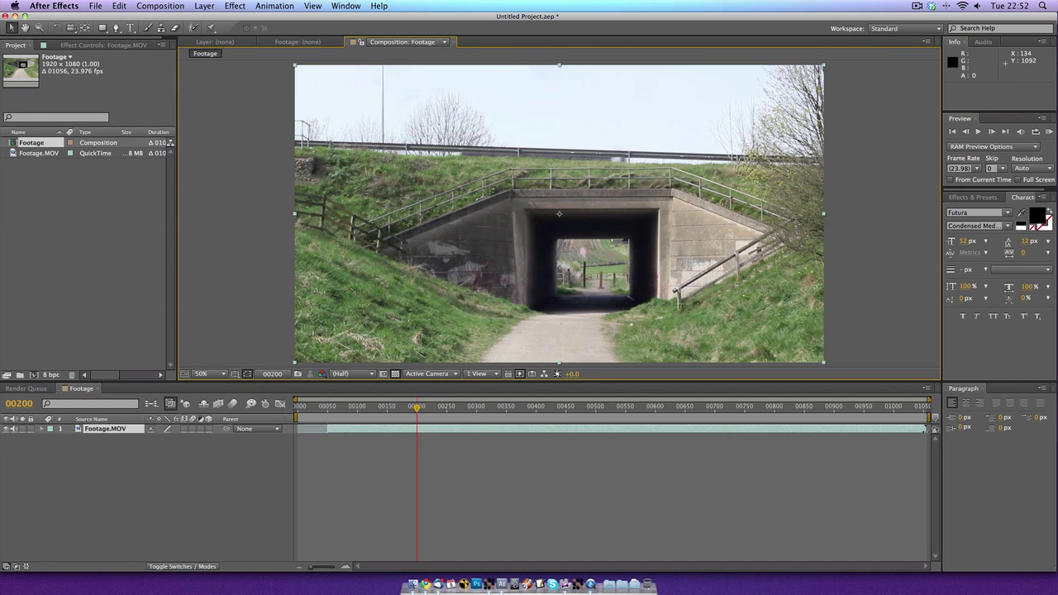
key("alt+bracketright")
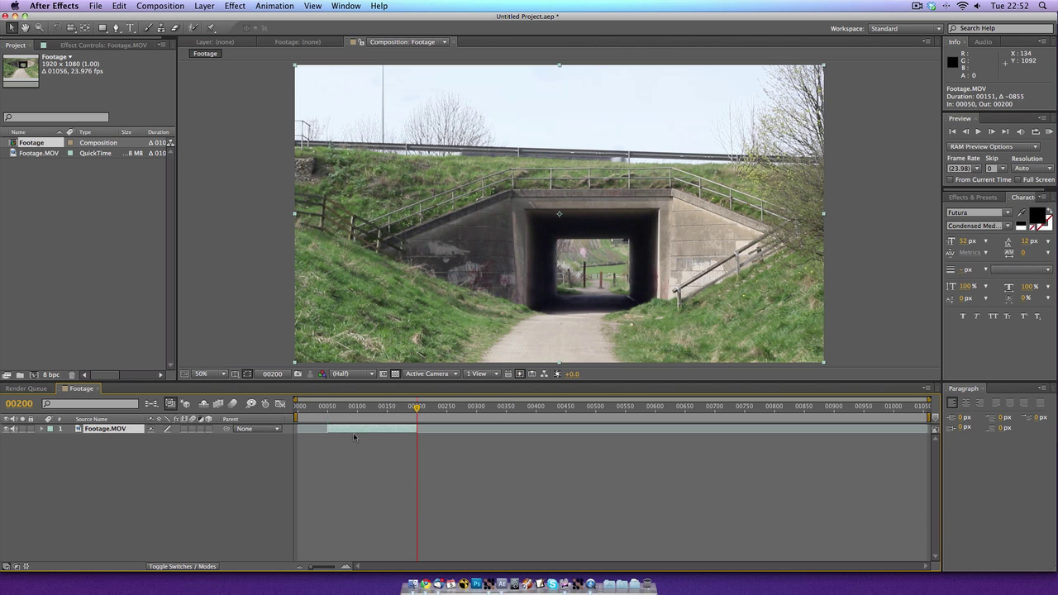
- Slide the trimmed Footage.MOV layer to start at frame 0 and return the playhead to frame 0
left_click_drag(354, 436, 319, 432)
left_click(333, 406)
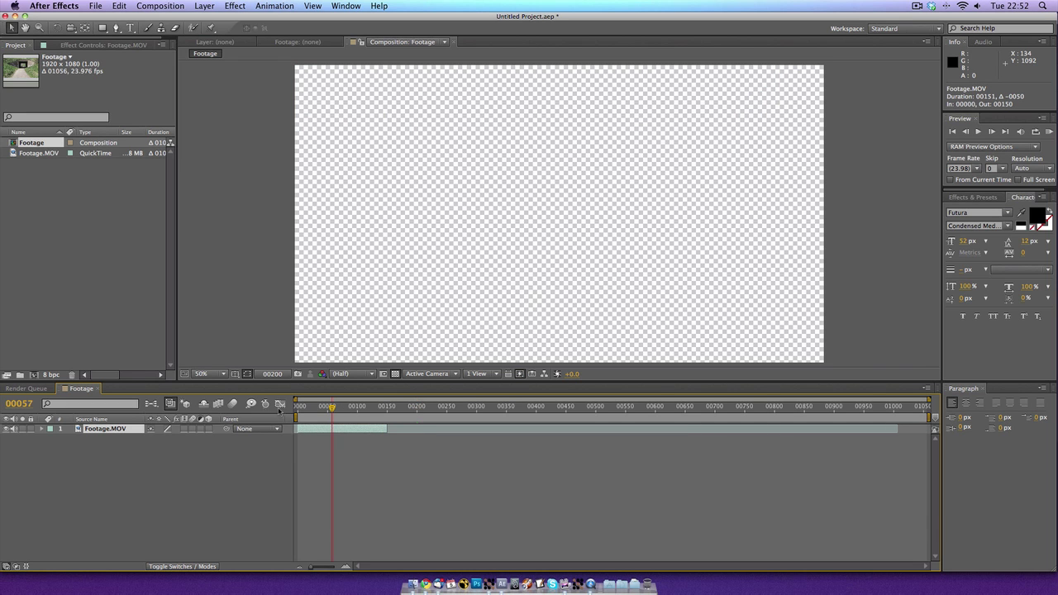
left_click(330, 410)
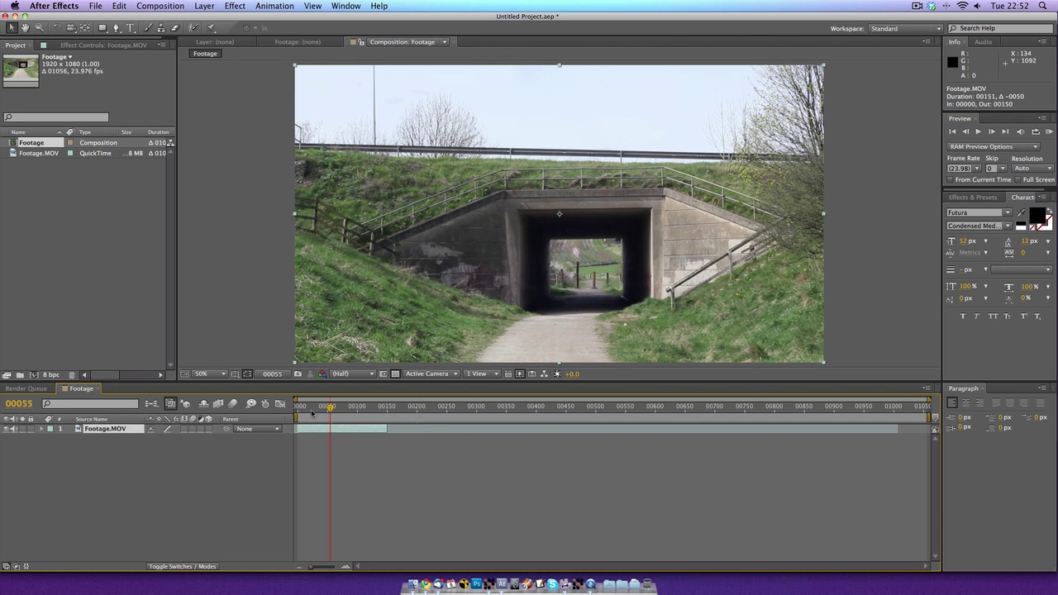
key("Page_Up")
key("Page_Up")
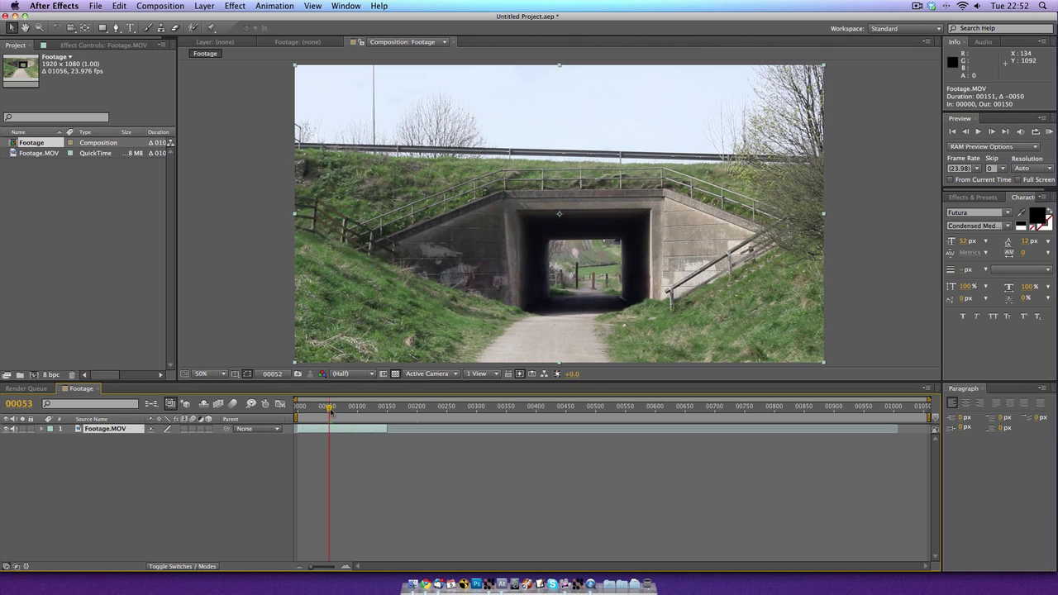
left_click_drag(331, 410, 298, 411)
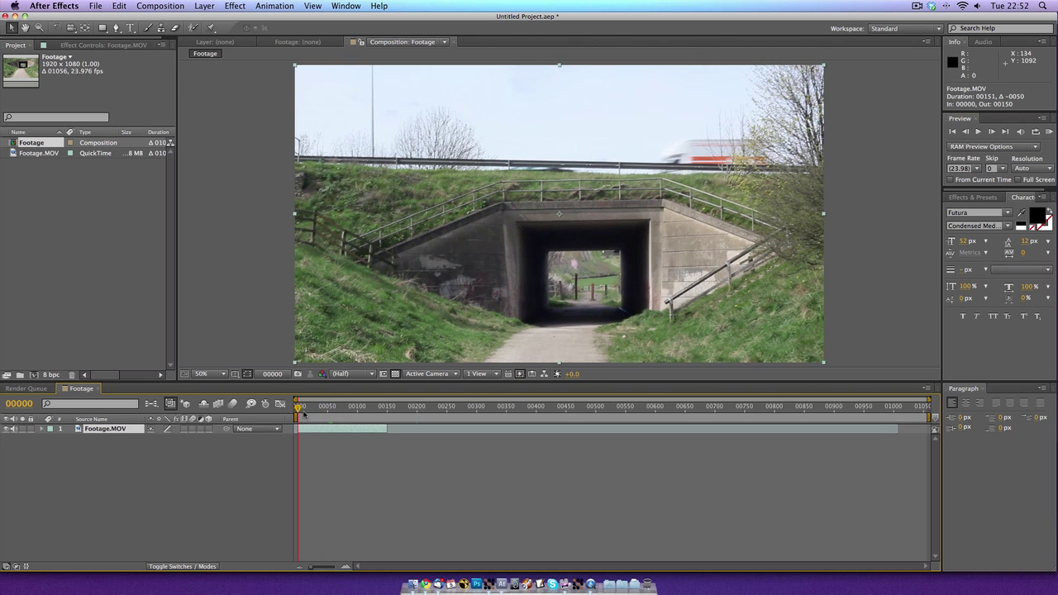
- Rename the Footage.MOV layer as Clean_Plate
left_click(93, 430)
key("Return")
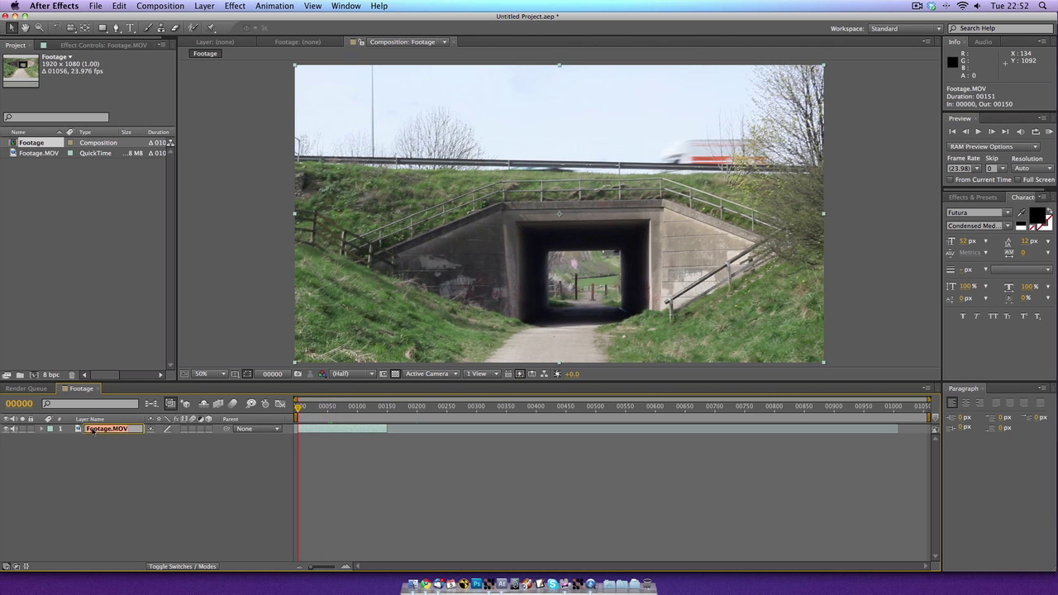
type("Clean_Plate")
key("Return")
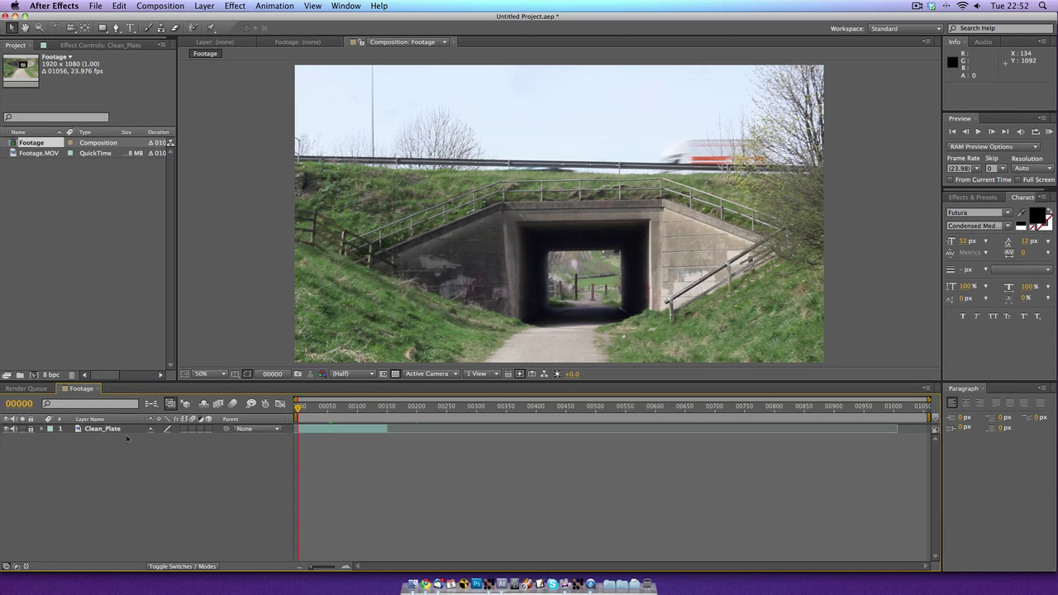
- Duplicate the Clean_Plate layer and lock the original beneath the copy
left_click(92, 428)
left_click(87, 430)
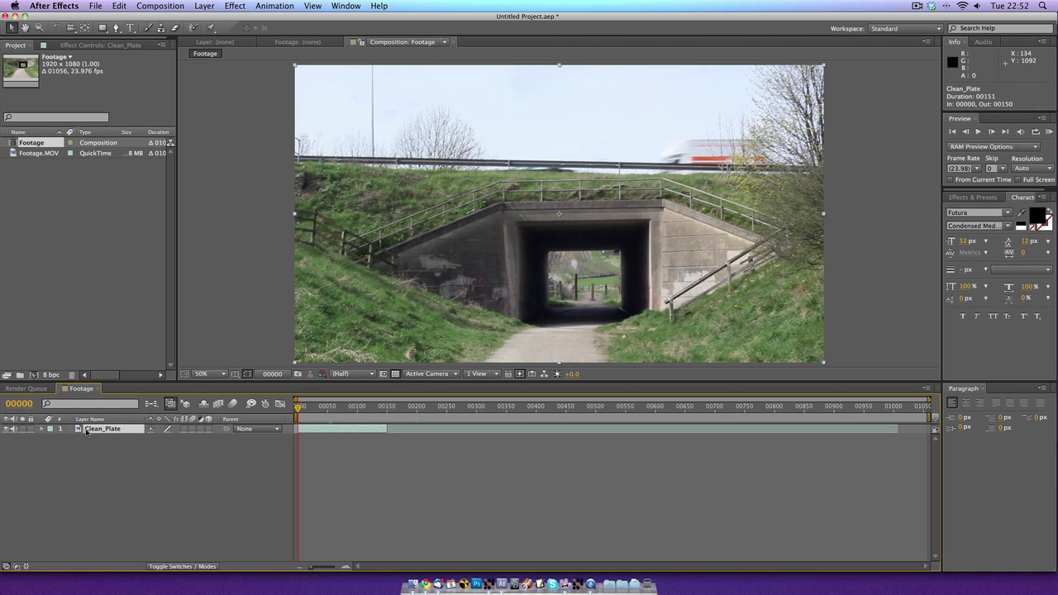
key("ctrl+d")
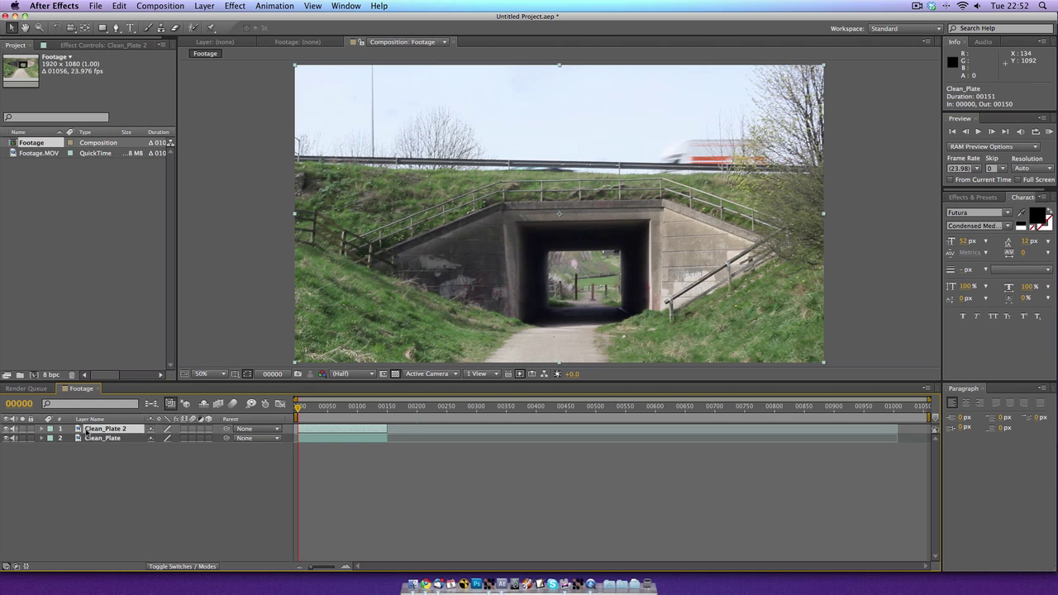
left_click(120, 6)
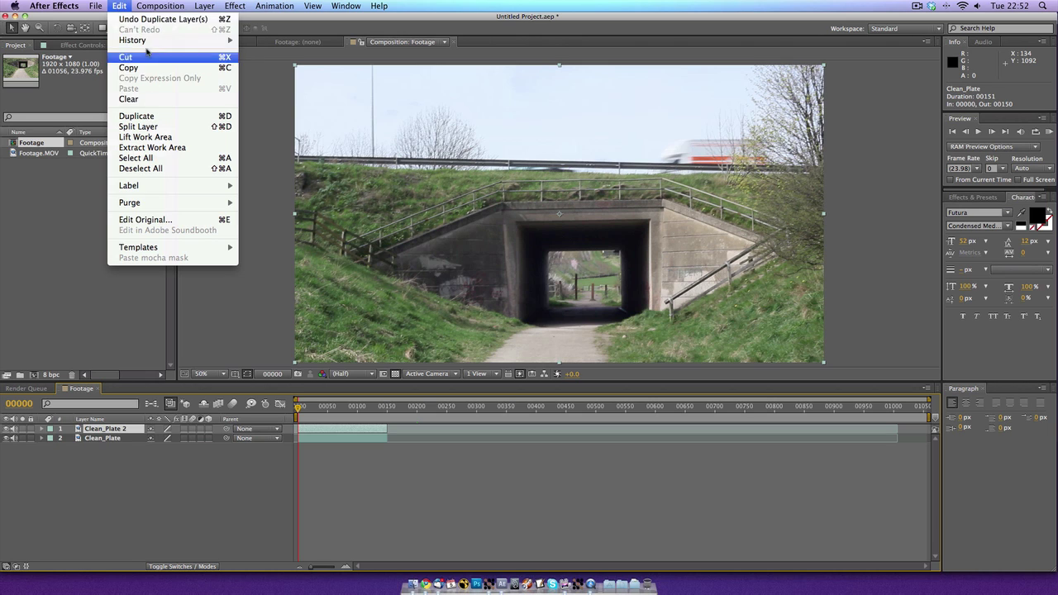
left_click(114, 5)
left_click(30, 438)
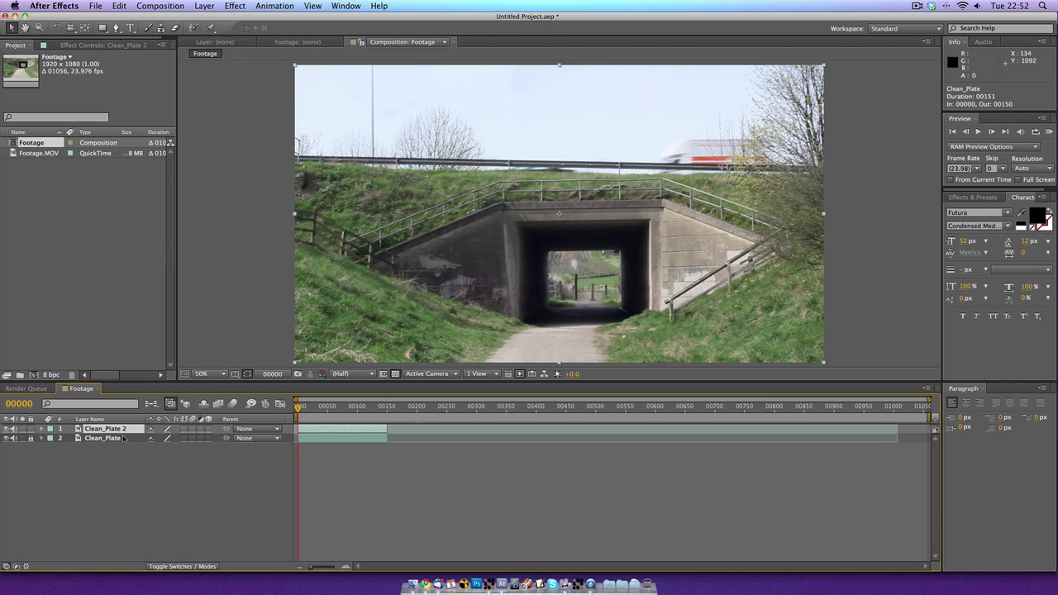
- Rename the duplicated layer as TrackGuide
key("Return")
key("BackSpace")
type("TrackGuide")
key("Return")
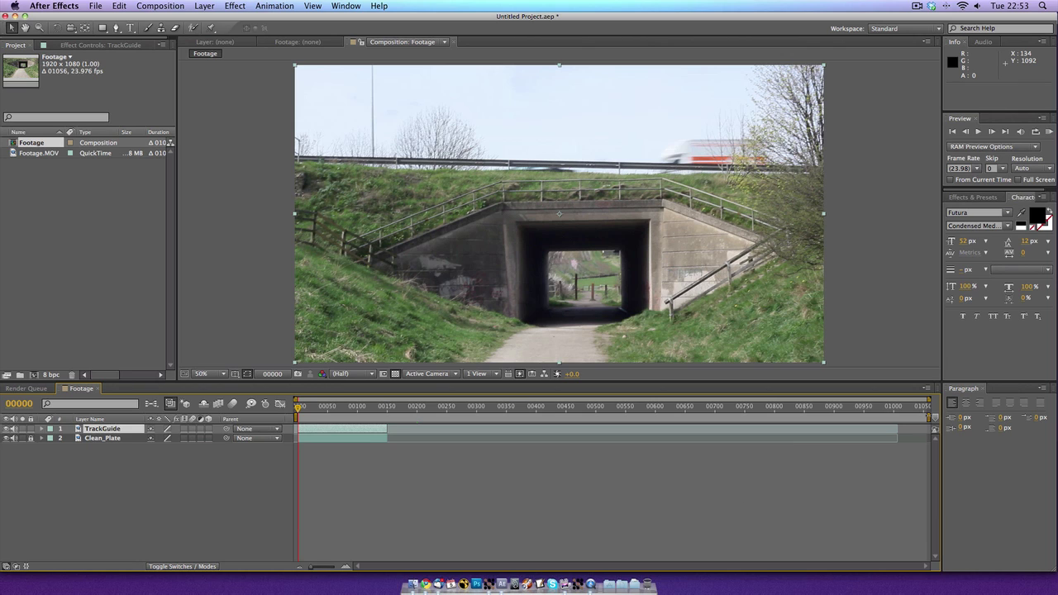
- End the work area at frame 150 and pre-compose TrackGuide as Track, leaving all attributes in the Footage composition
left_click_drag(928, 417, 389, 417)
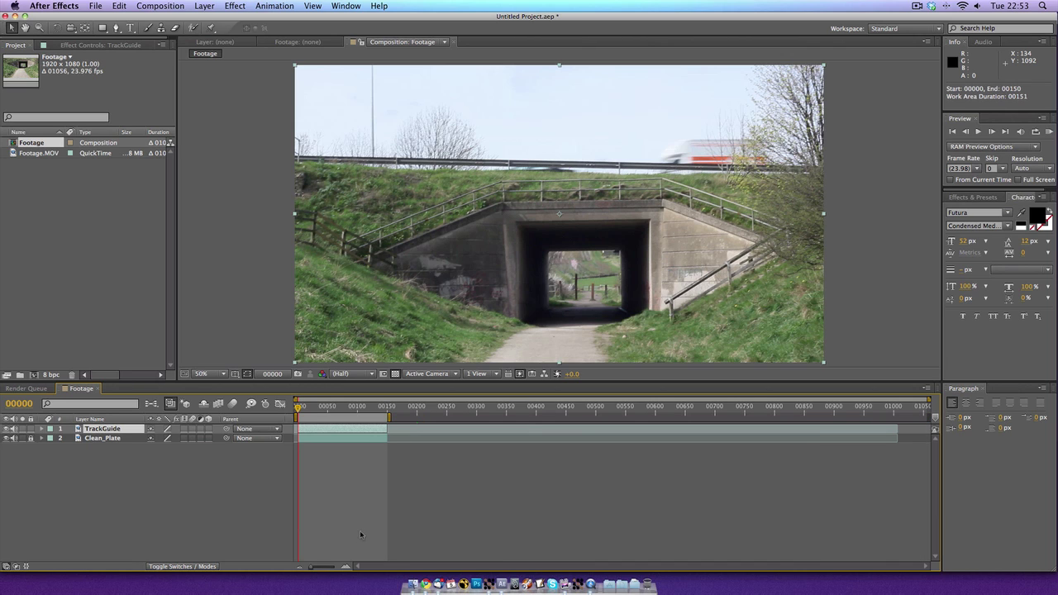
left_click(142, 6)
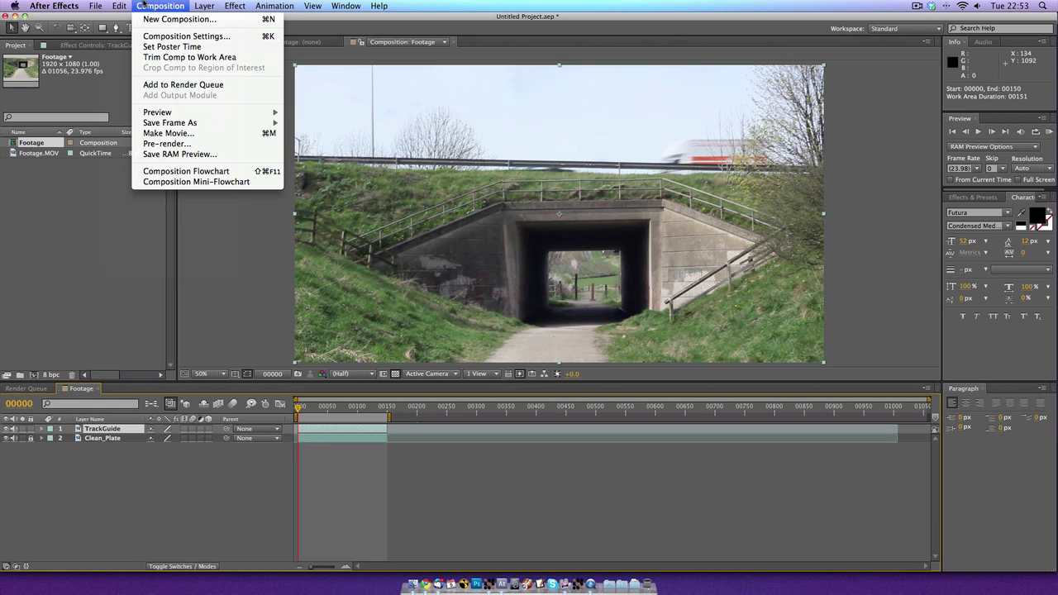
mouse_move(192, 7)
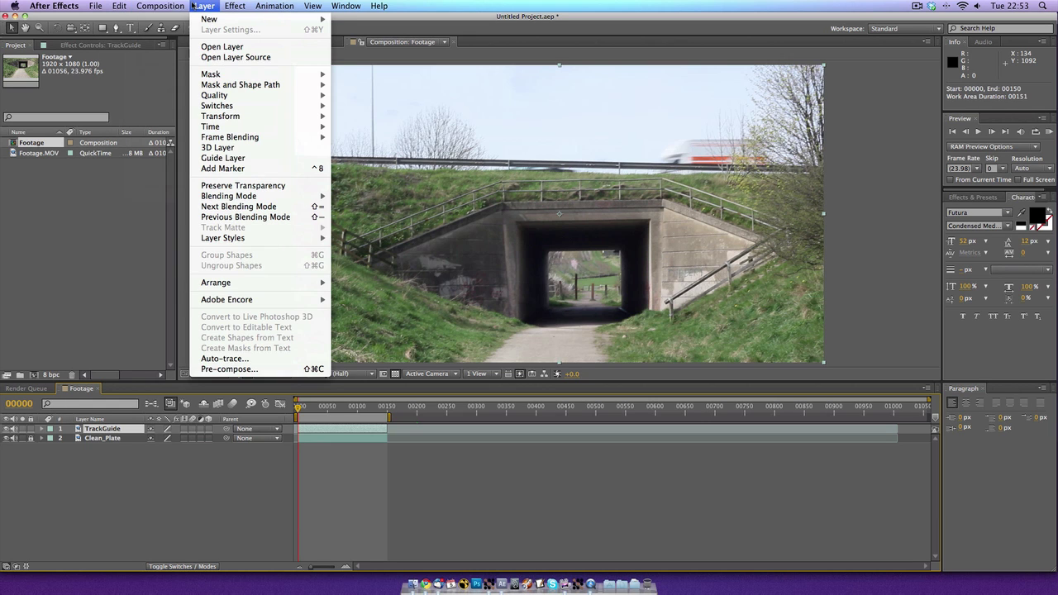
left_click(247, 373)
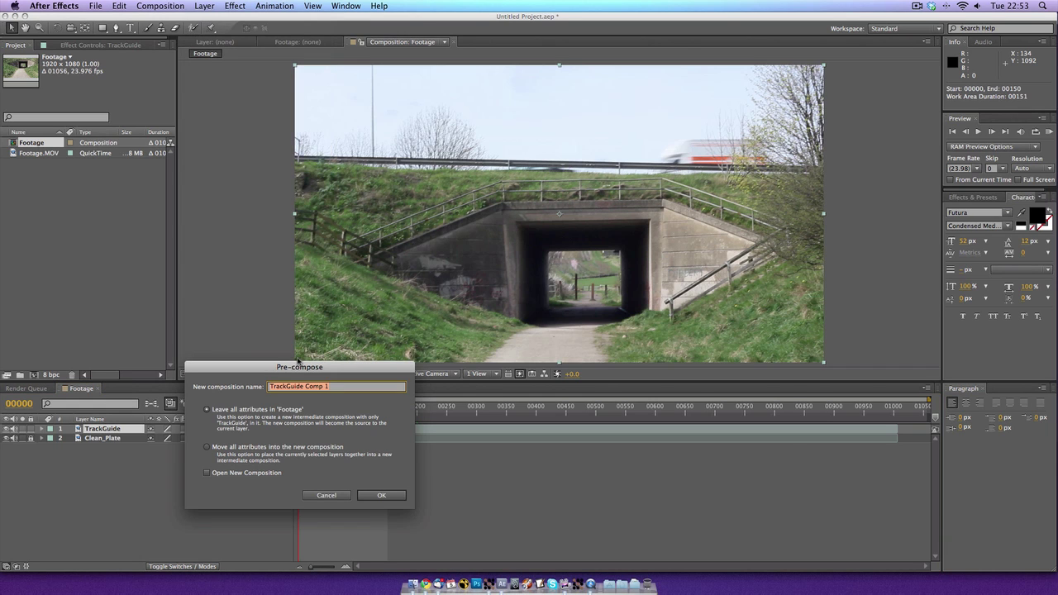
type("Track")
key("Return")
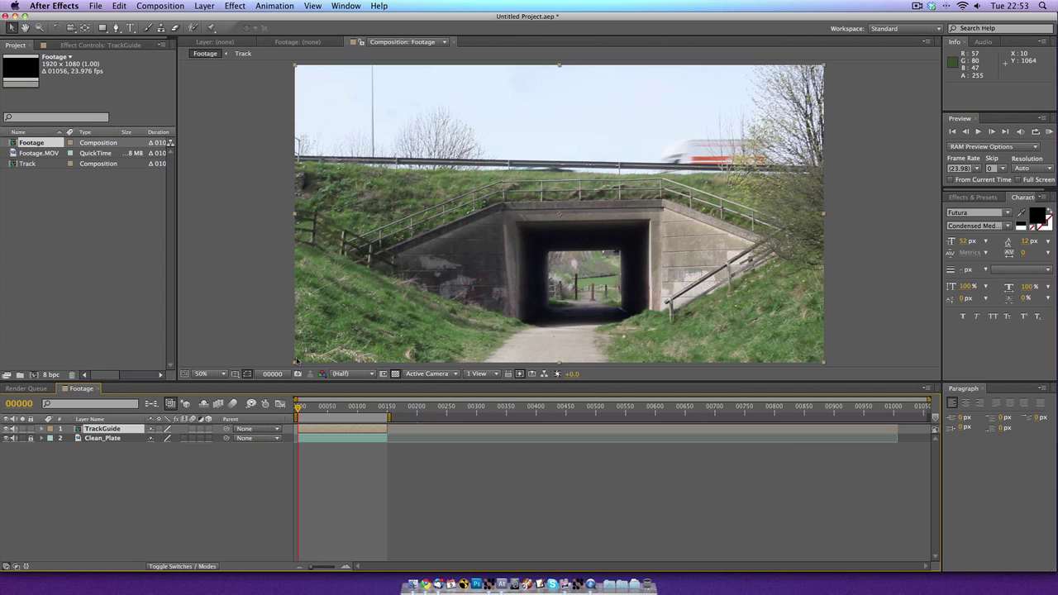
- Trim the footage layer inside the Track composition to frames 50 to 200 and slide it to start at frame 0
double_click(89, 429)
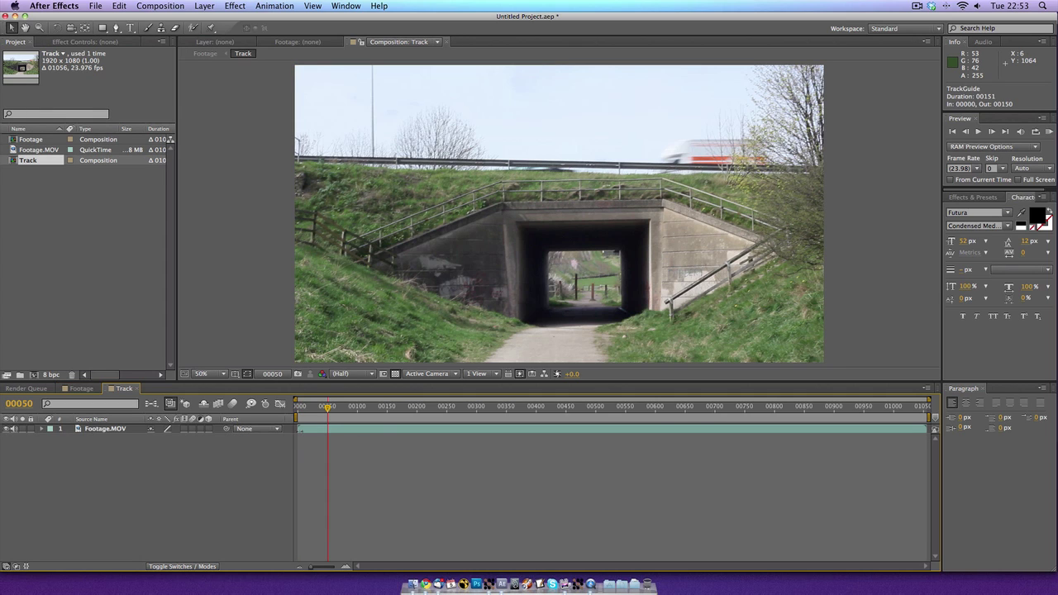
left_click_drag(299, 429, 324, 430)
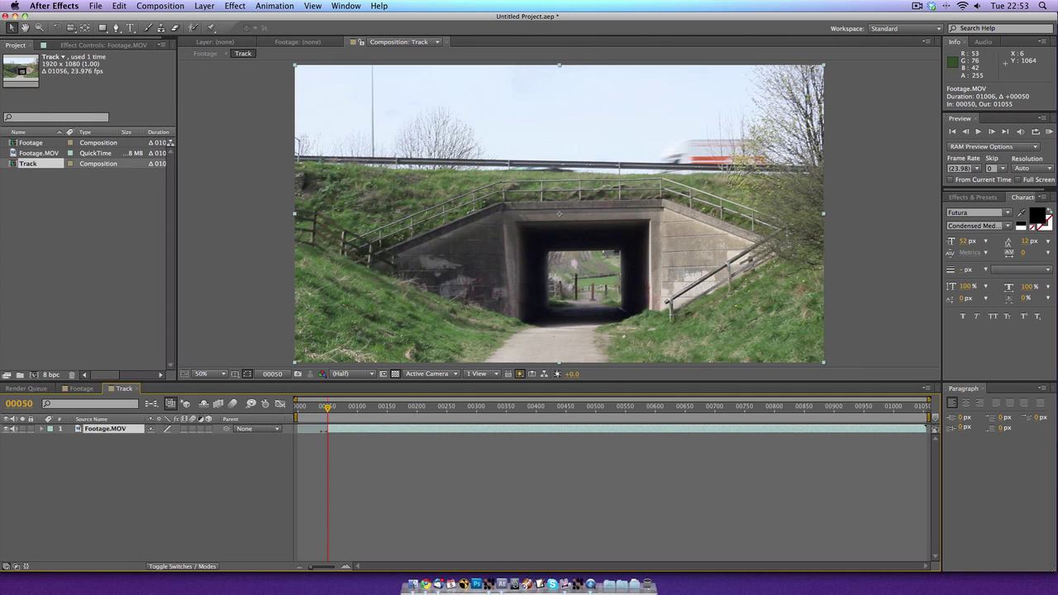
left_click(280, 374)
type("200")
key("Return")
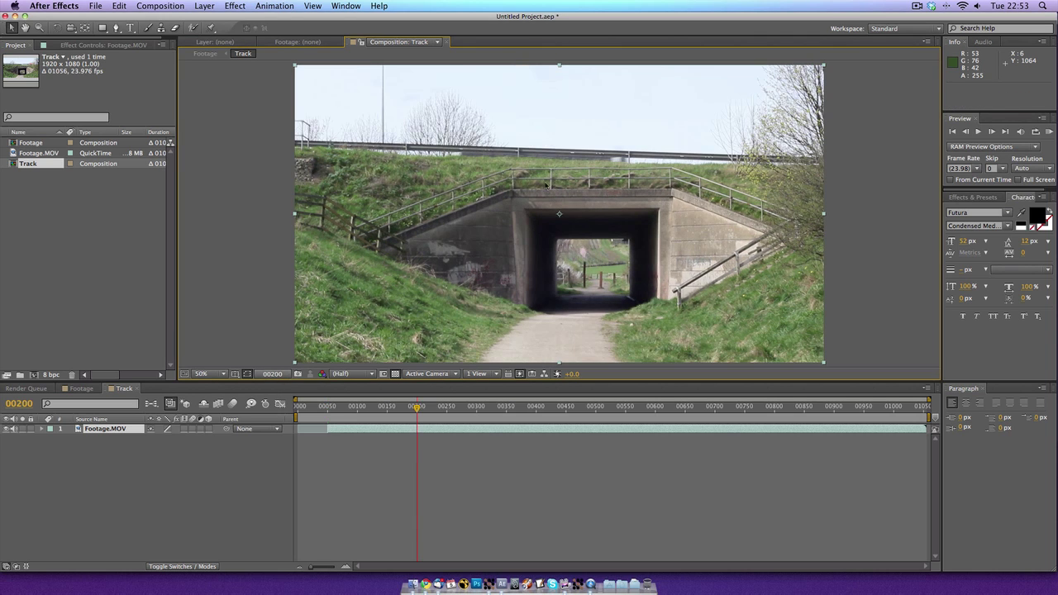
left_click_drag(925, 429, 349, 430)
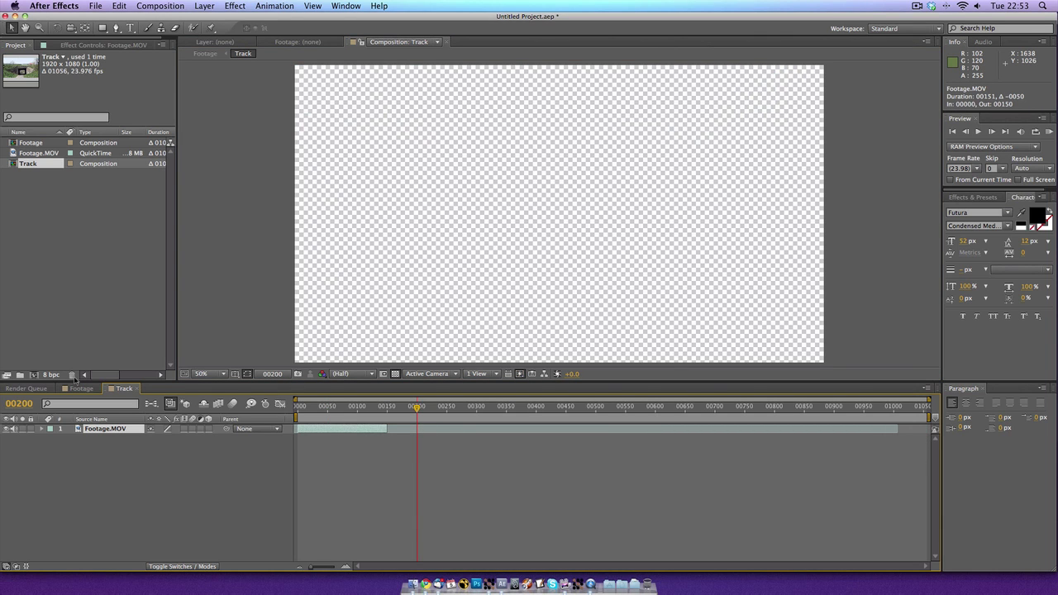
- Move the footage layer in the Track composition back to start at frame 50, and scrub the Footage composition to check the alignment
left_click(81, 388)
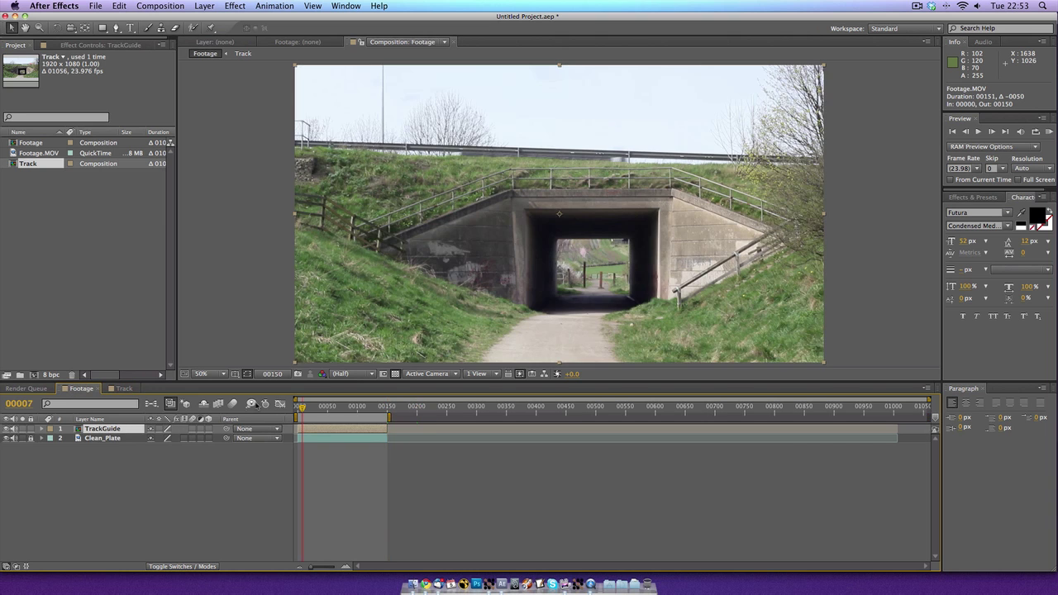
key("Home")
left_click(124, 389)
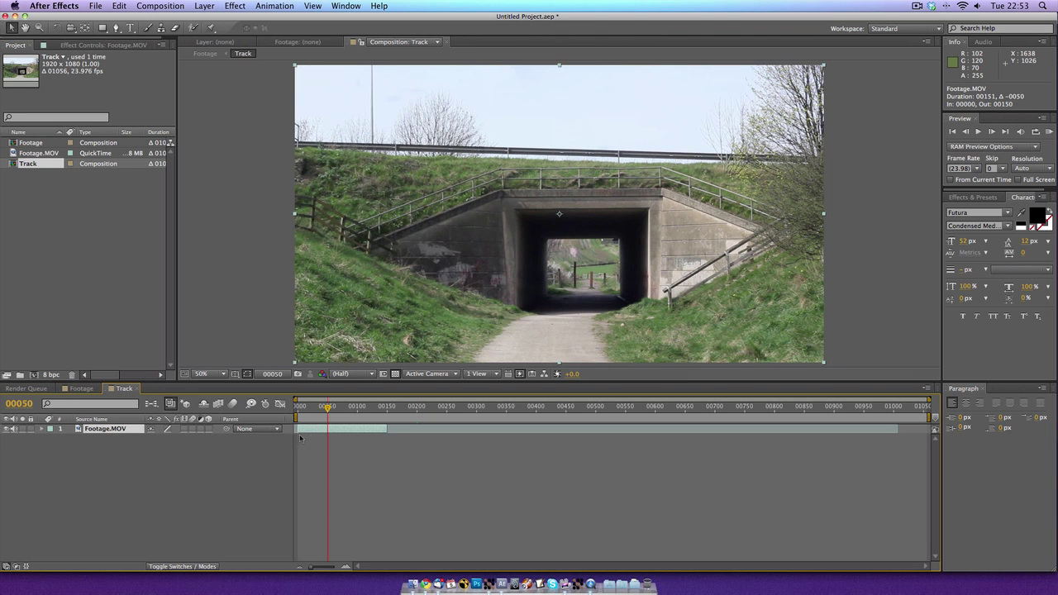
left_click_drag(308, 432, 342, 431)
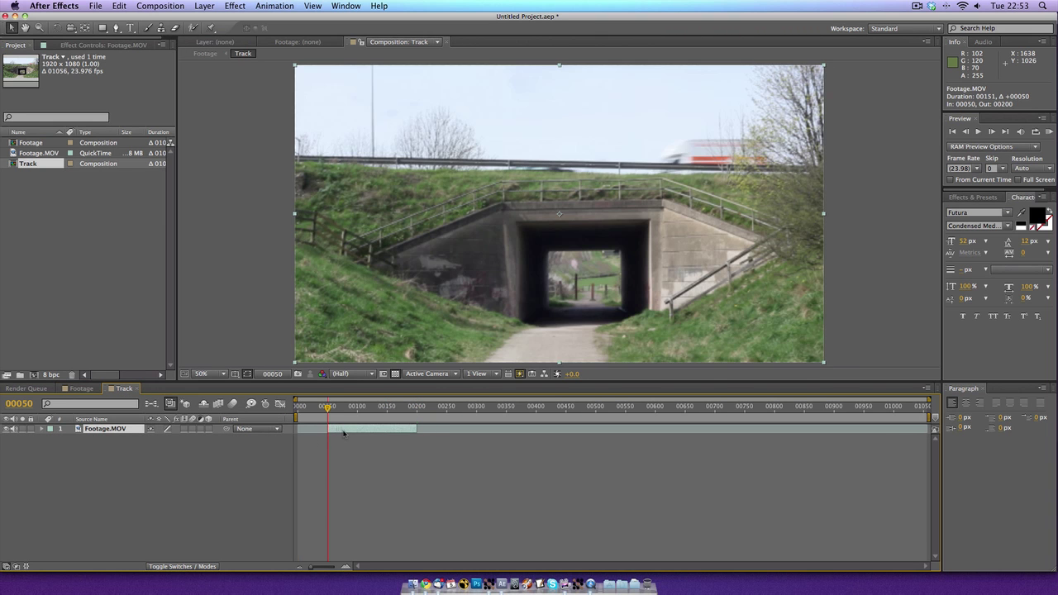
left_click(81, 389)
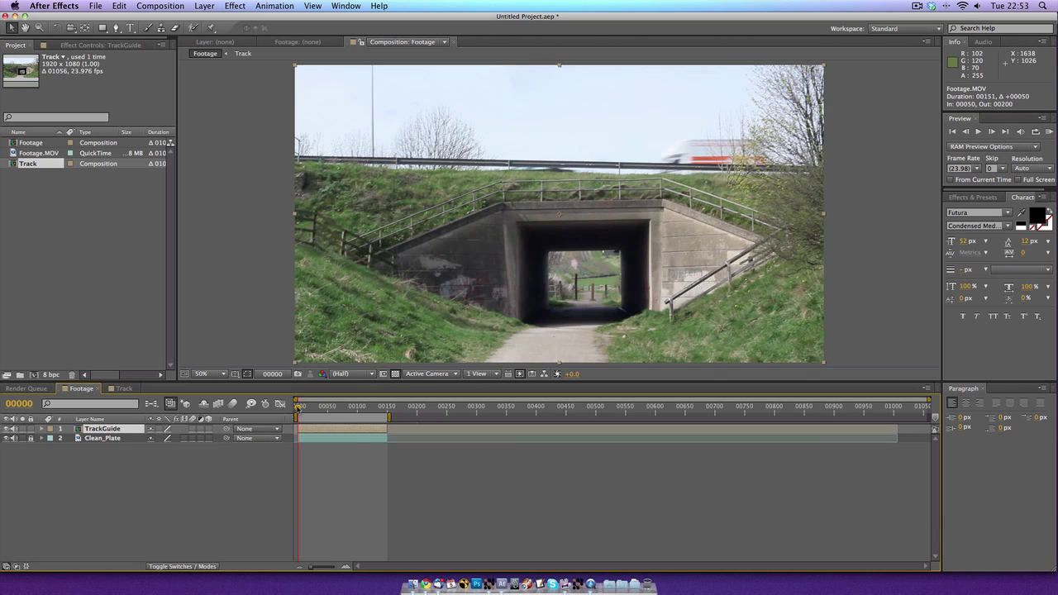
left_click(298, 407)
left_click_drag(354, 412, 321, 412)
- Rename the footage layer inside the Track composition as Guide
left_click(124, 389)
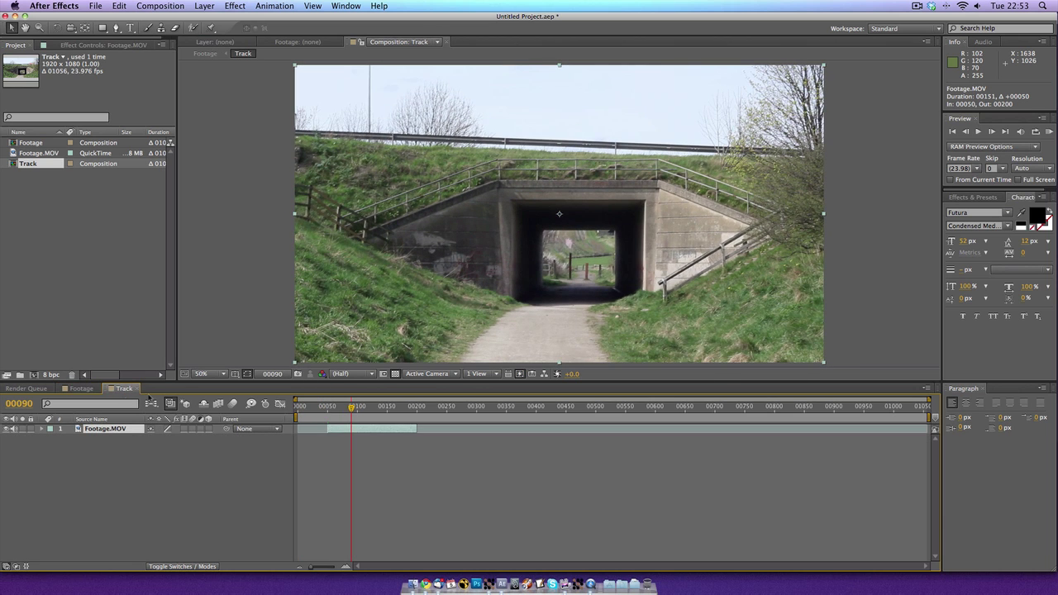
key("Return")
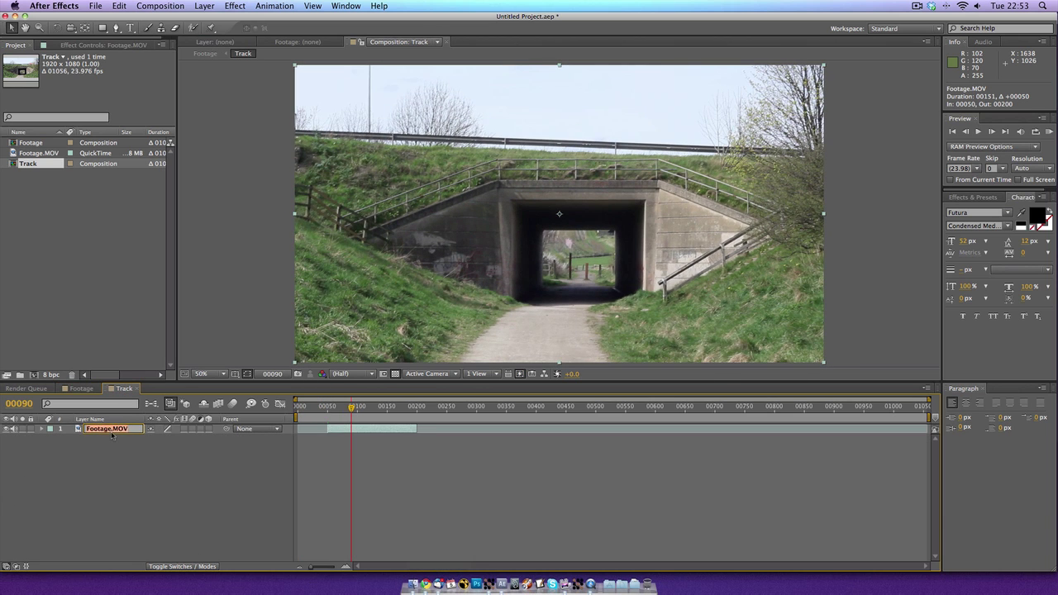
type("Guide")
key("Return")
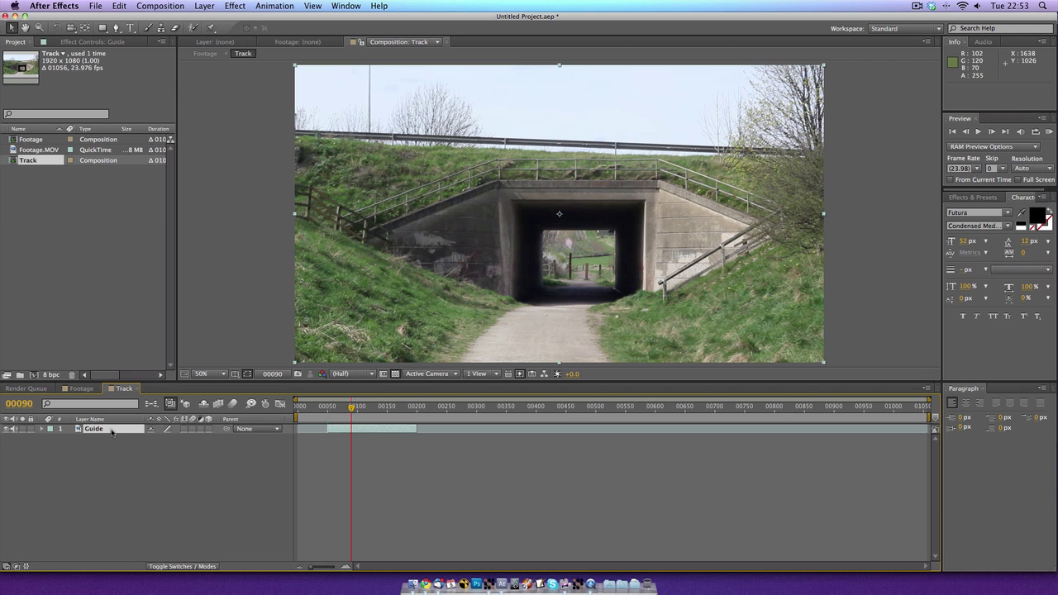
- Go to frame 50 in the Track composition, then turn Guide into a guide layer and lock it
left_click(328, 407)
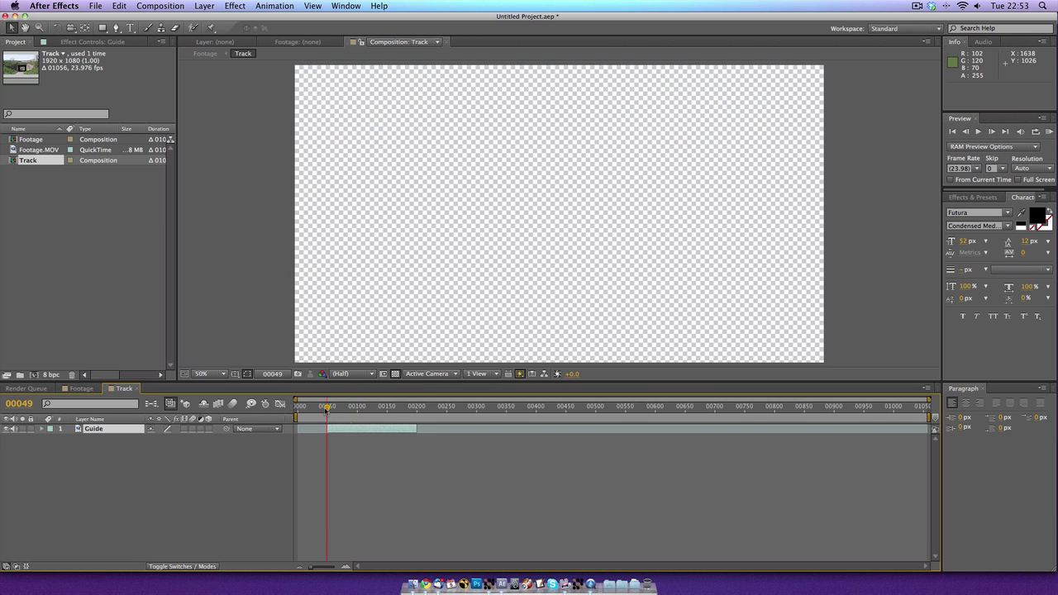
key("Page_Down")
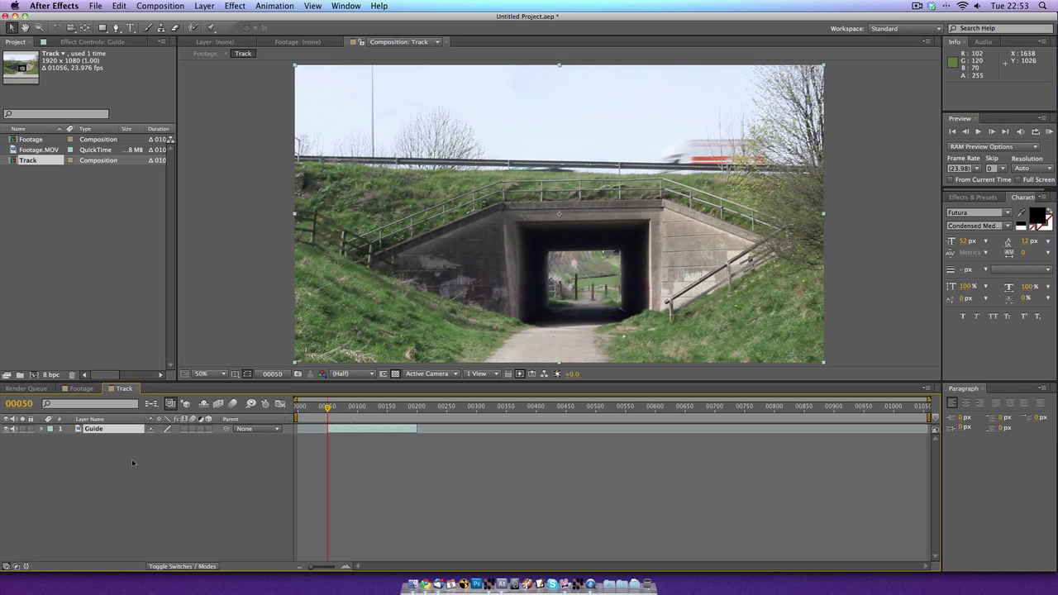
right_click(110, 436)
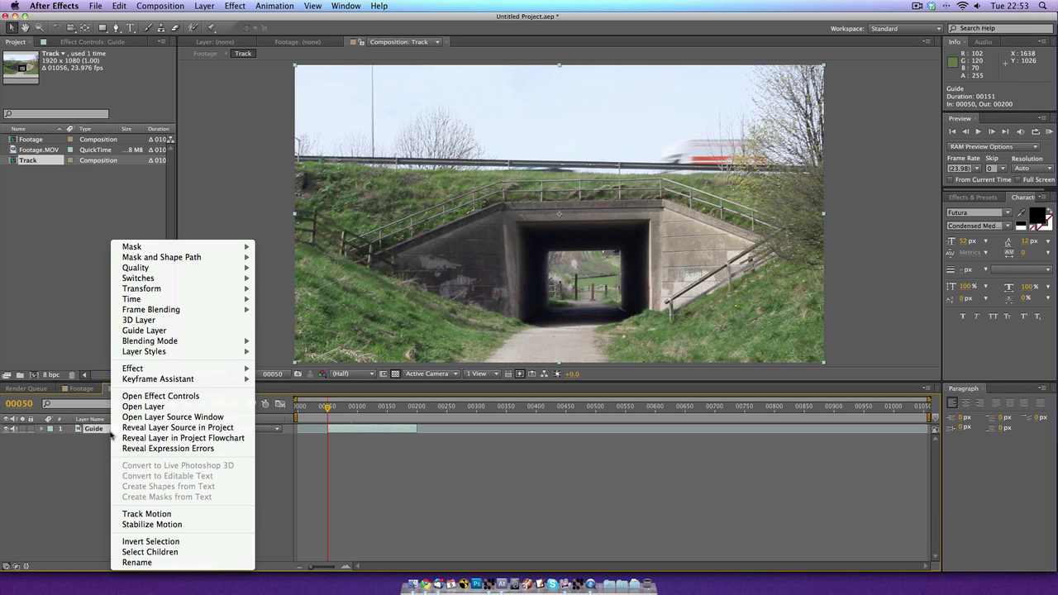
left_click(140, 330)
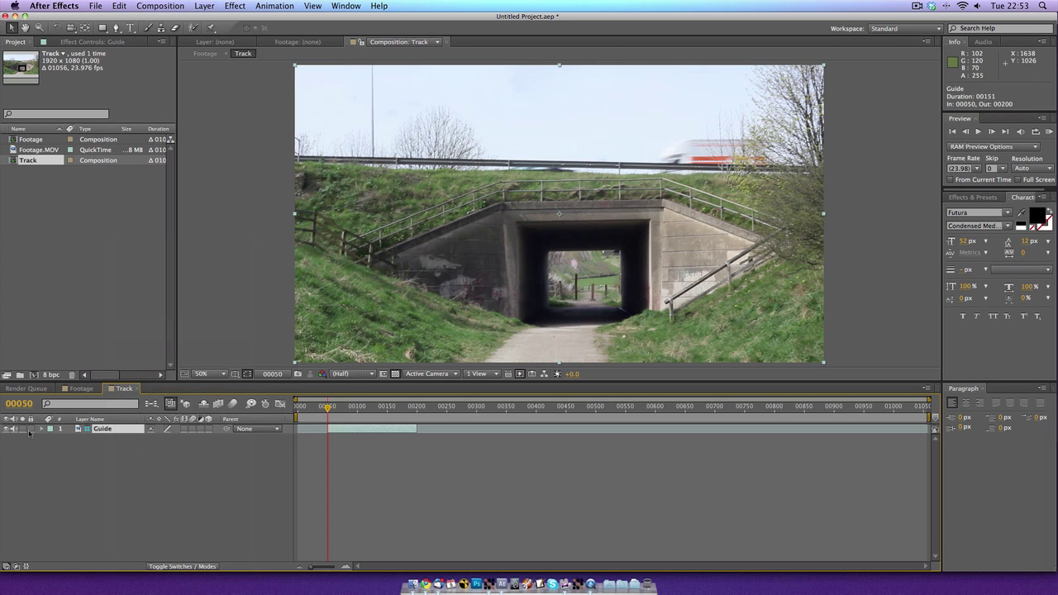
left_click(48, 445)
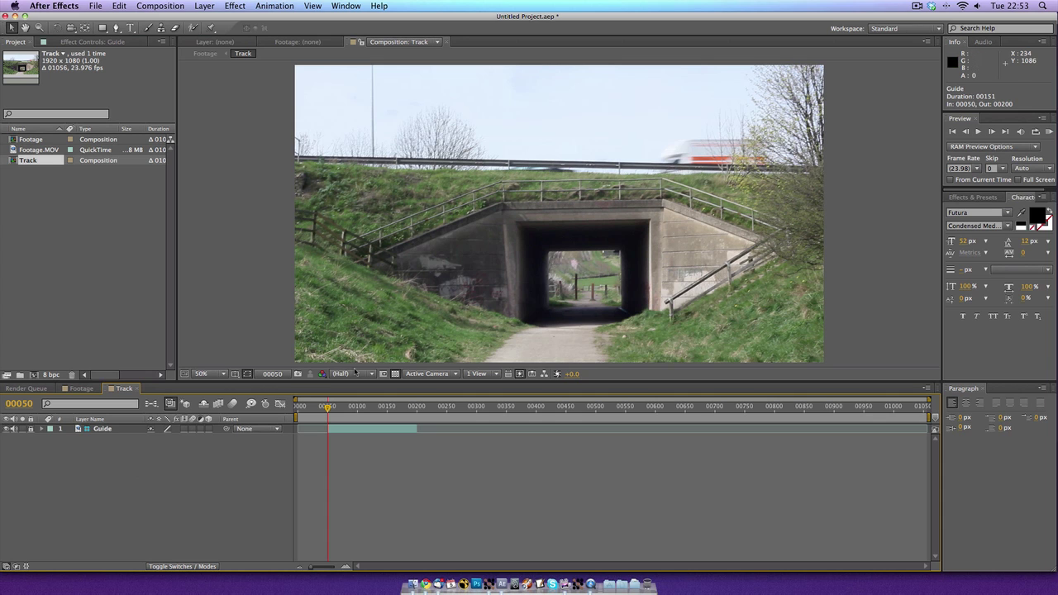
- Add the text TEST at frame 50 and move it on the left tunnel wall to about 592, 740
mouse_move(324, 411)
left_mouse_down()
mouse_move(346, 412)
mouse_move(328, 412)
left_mouse_up()
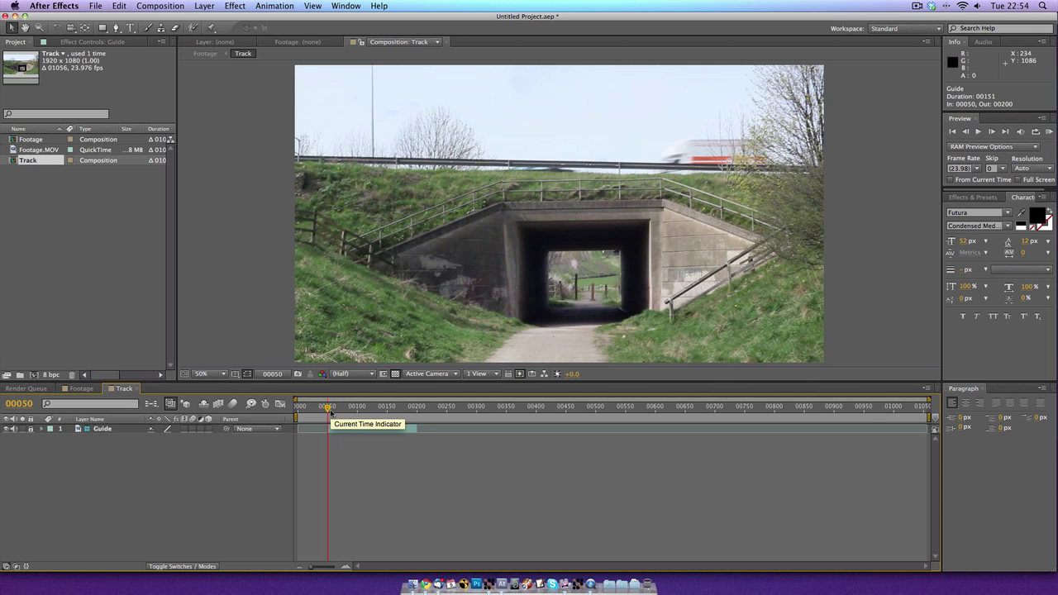
left_click(130, 28)
left_click(444, 249)
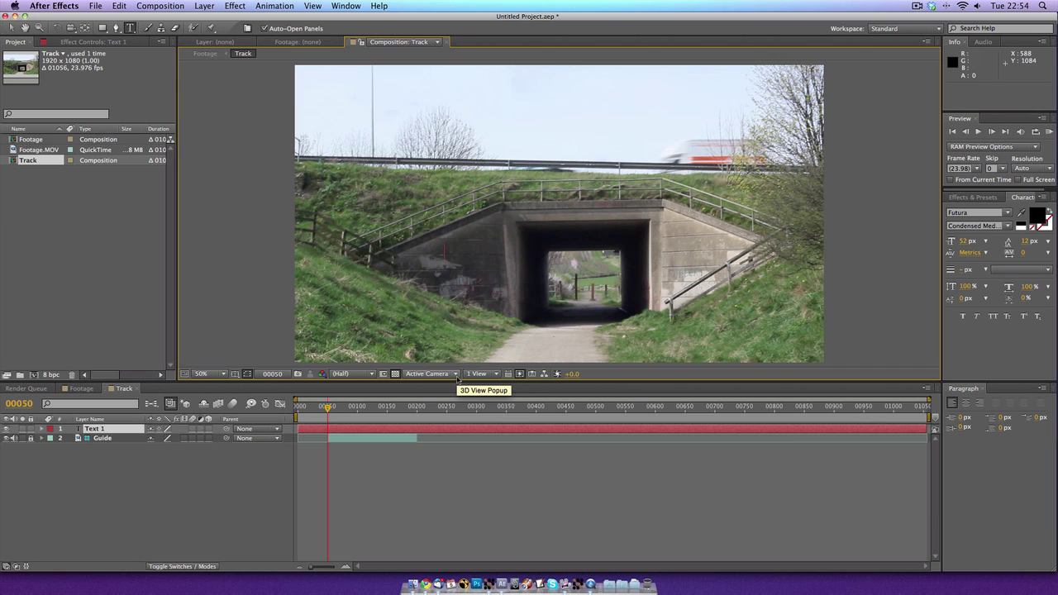
type("TEST")
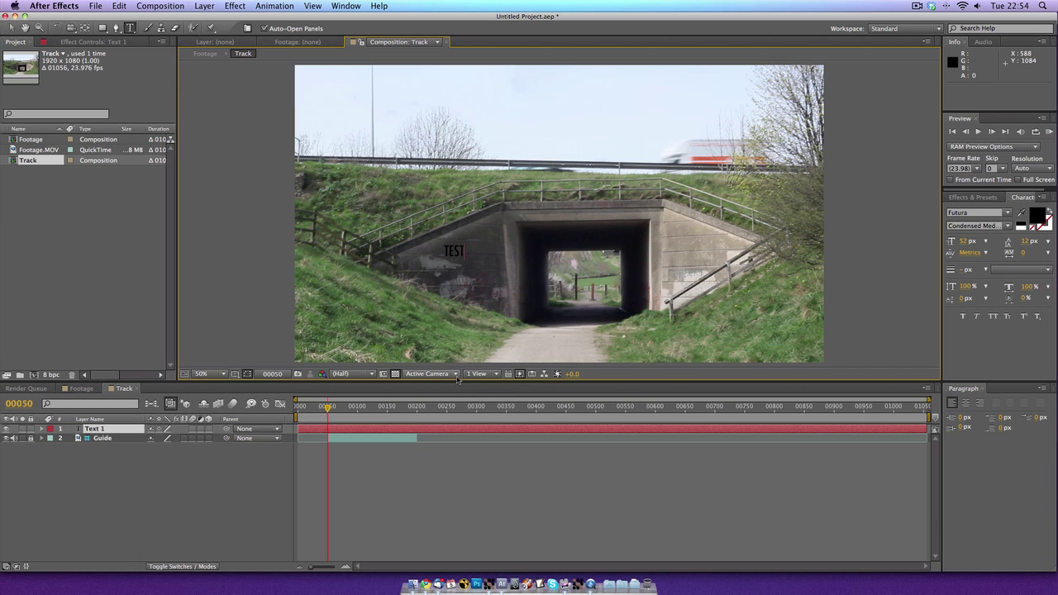
left_click(11, 28)
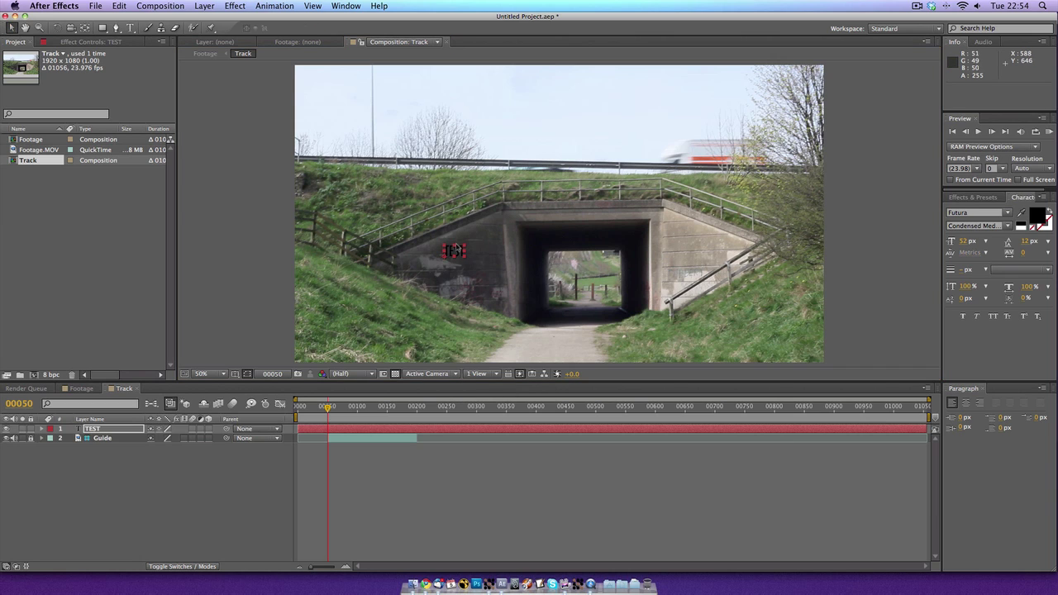
left_click_drag(455, 254, 469, 266)
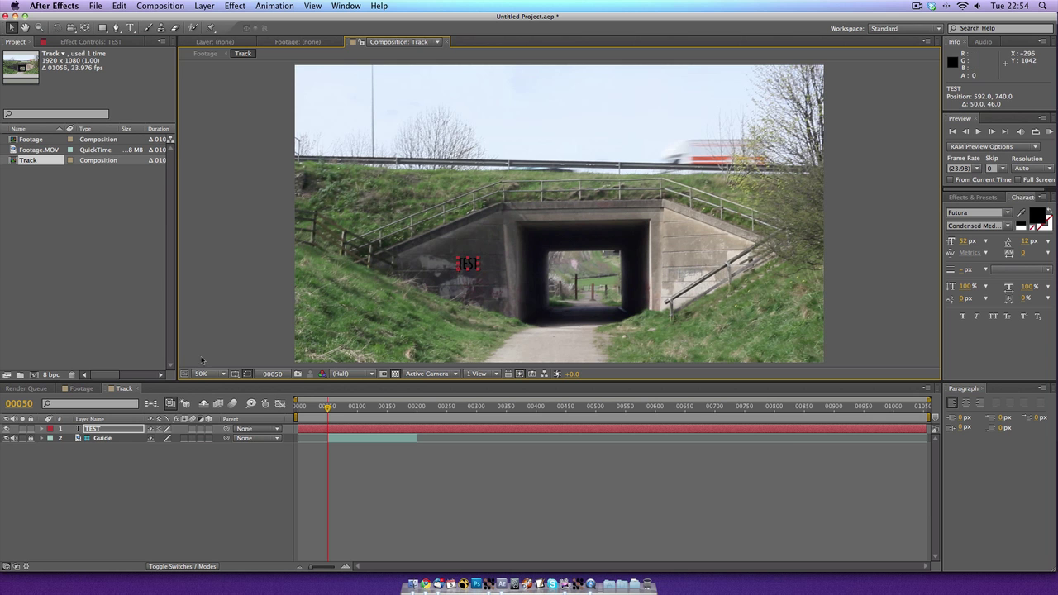
- Play the Footage composition from the start to check how the TEST text shows over the clean plate
left_click(80, 389)
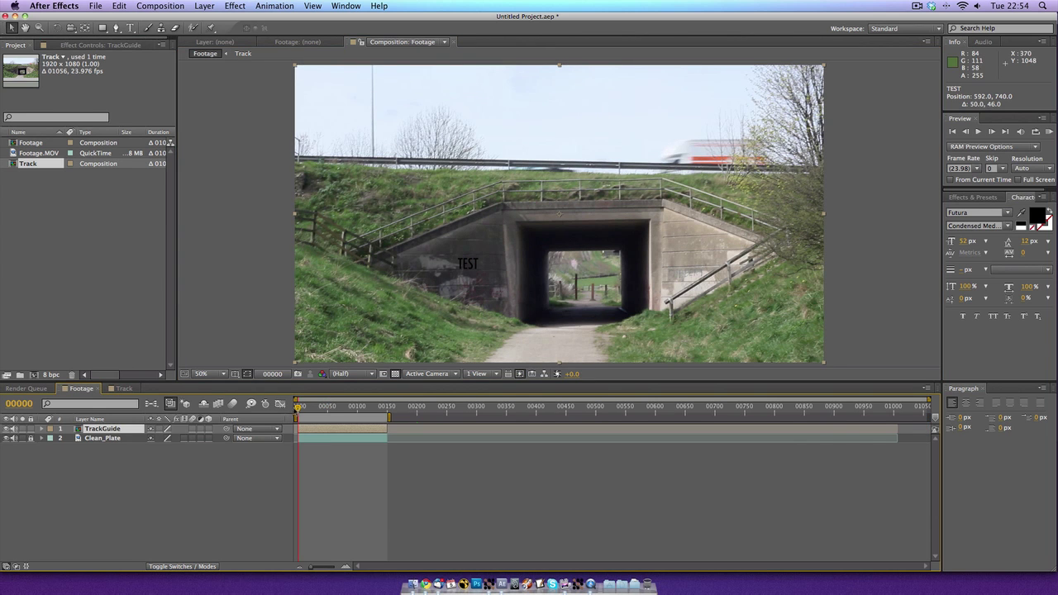
key("space")
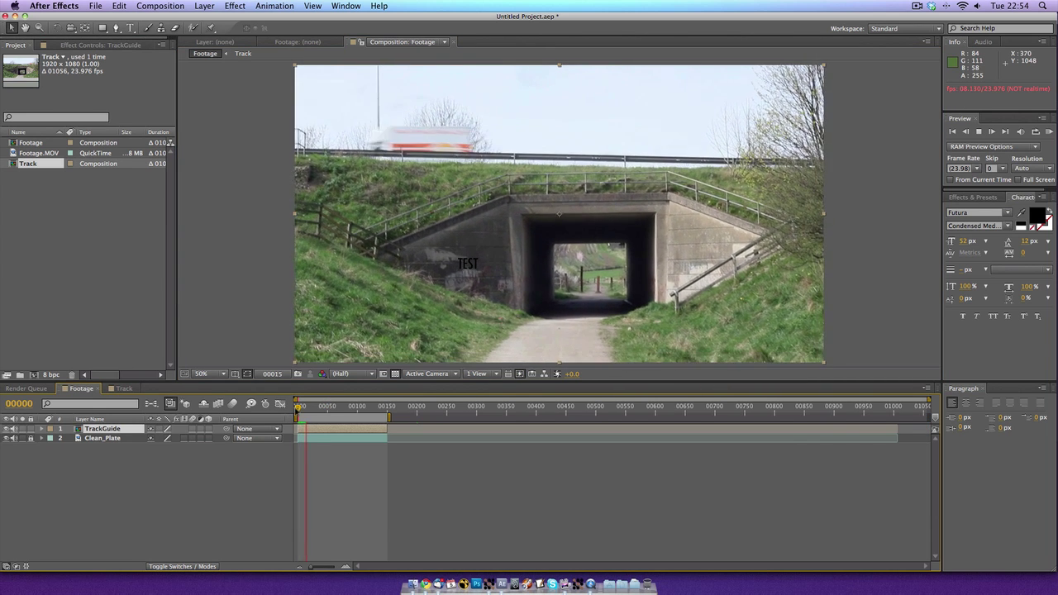
key("space")
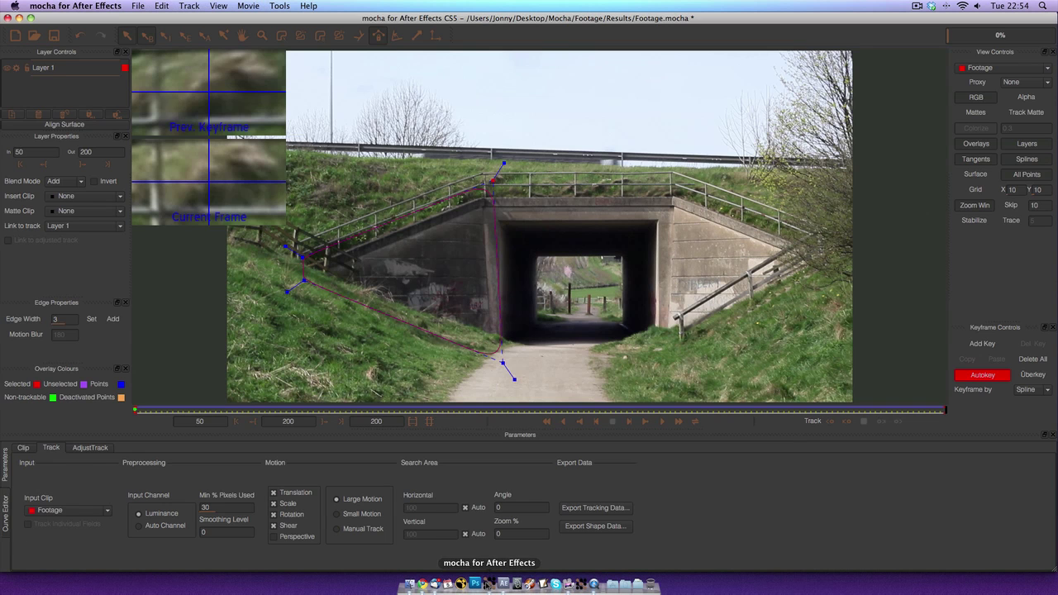
- Switch to mocha and scrub through the tracked wall spline between frame 50 and the following frames
left_click(474, 585)
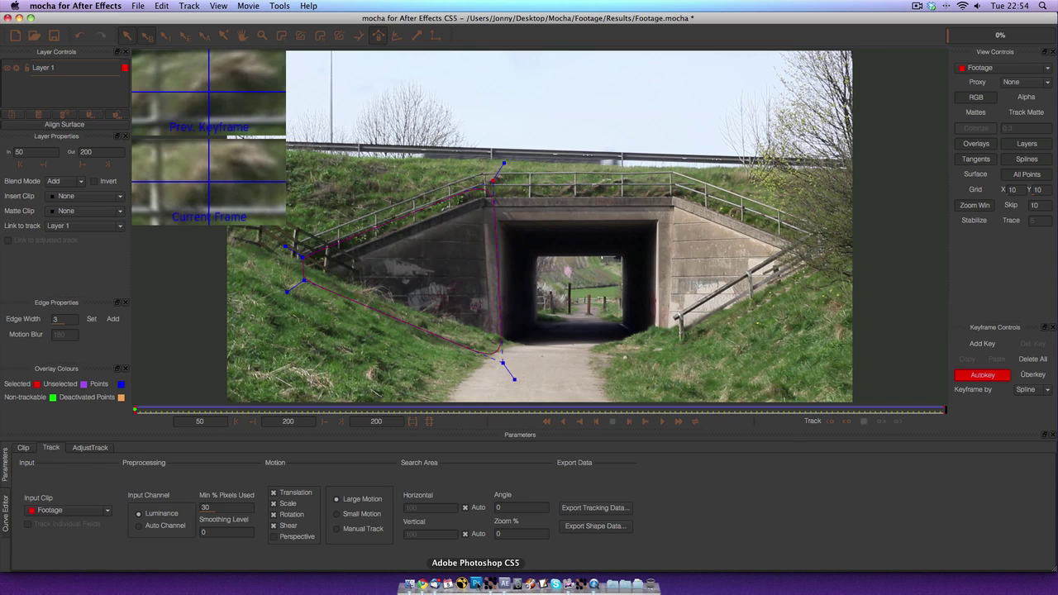
left_click(211, 409)
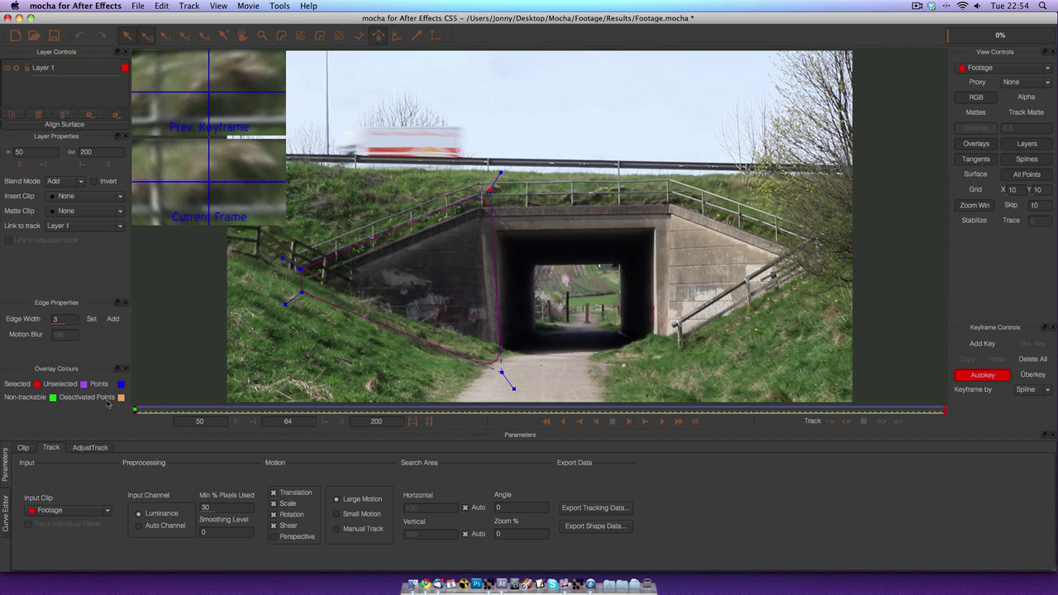
left_click_drag(212, 410, 438, 410)
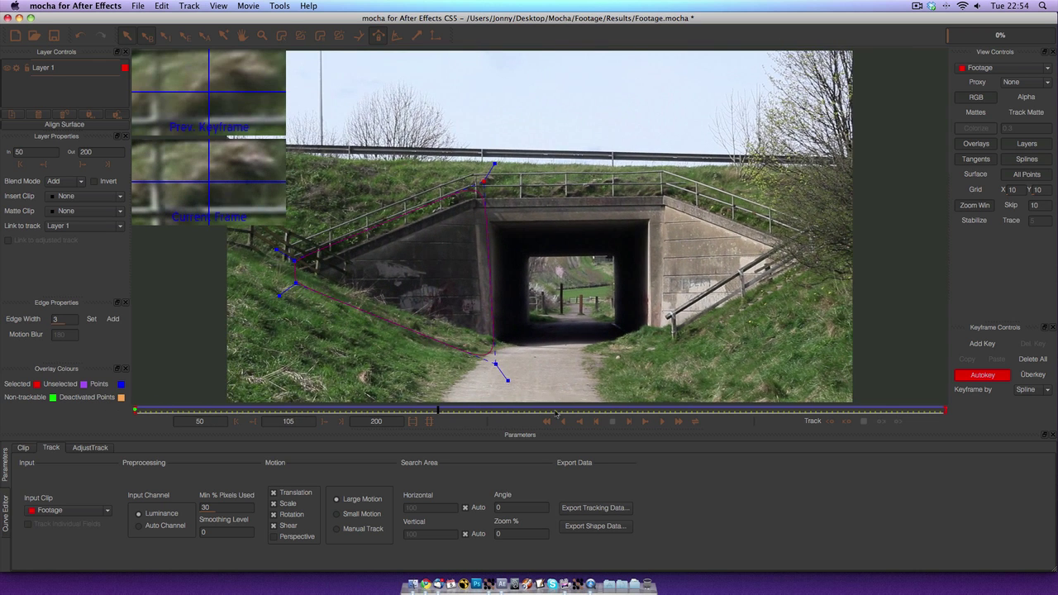
left_click_drag(556, 413, 132, 409)
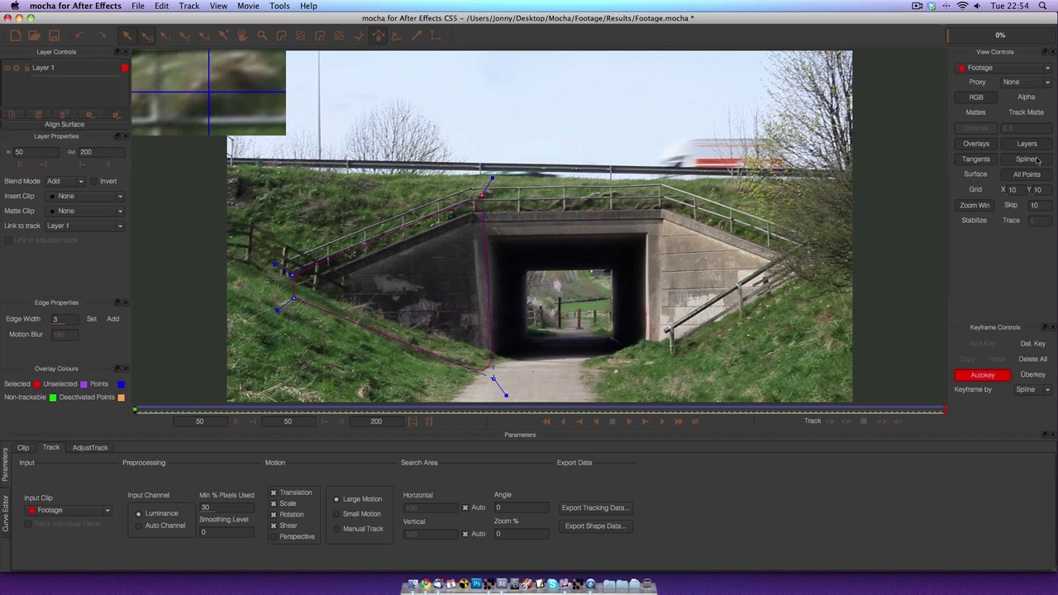
- Show Layer 1's surface and fit its four corners to the left tunnel wall at frame 50
left_click(976, 174)
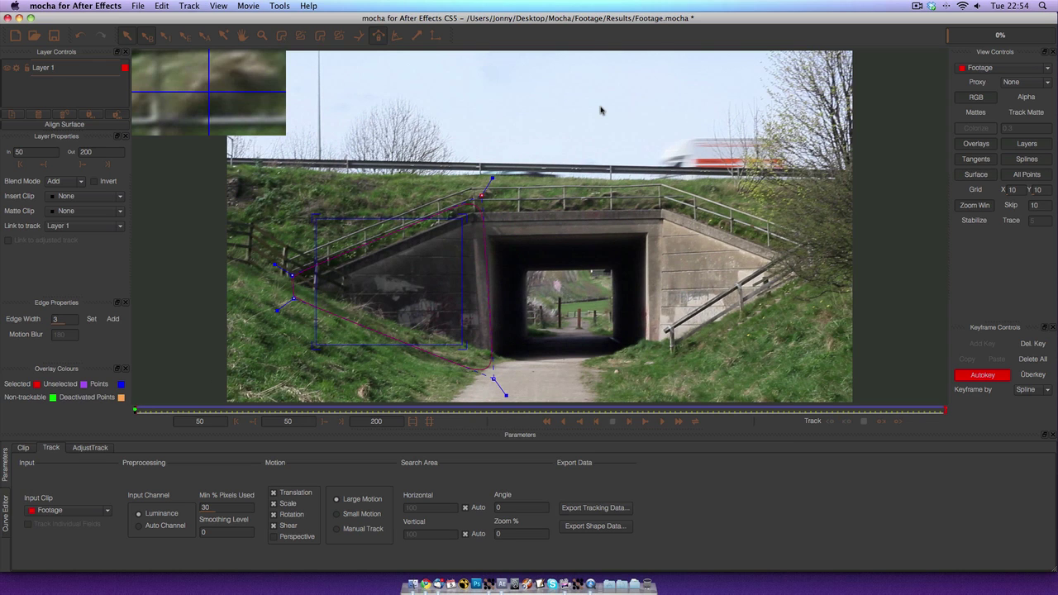
left_click(979, 176)
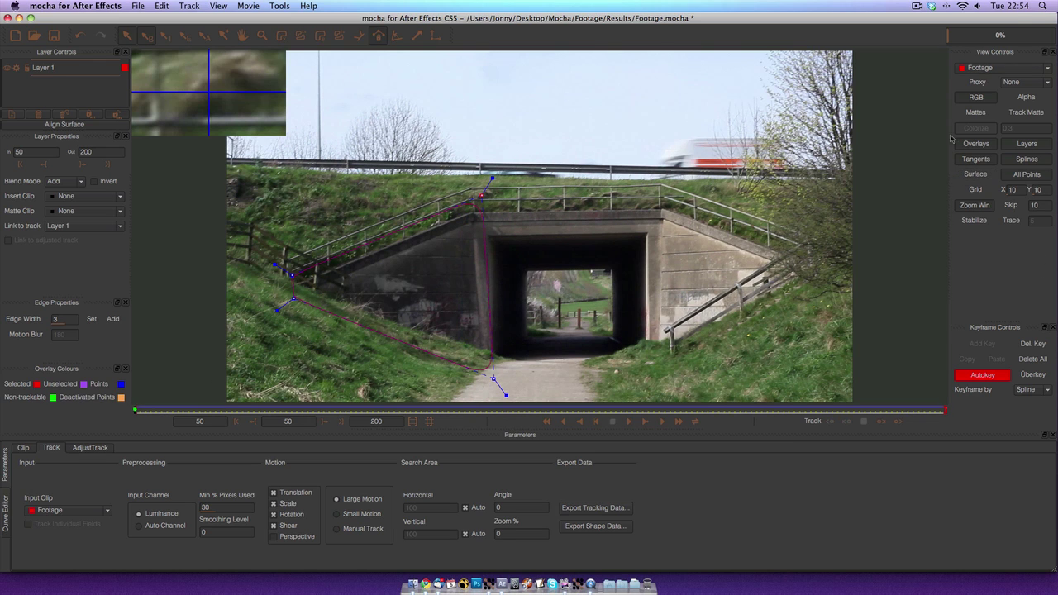
left_click(970, 176)
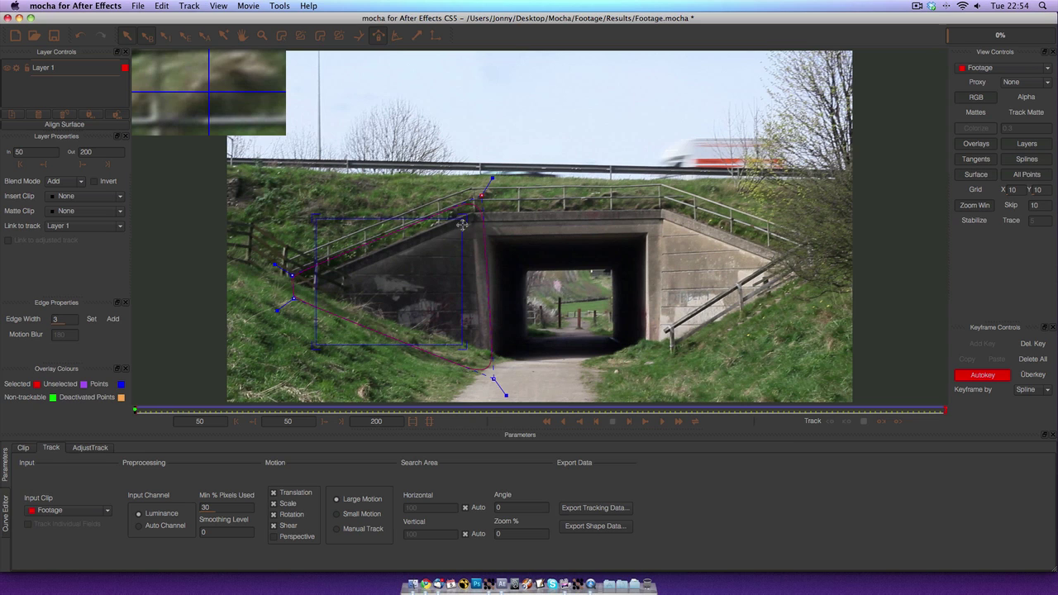
left_click_drag(463, 220, 473, 215)
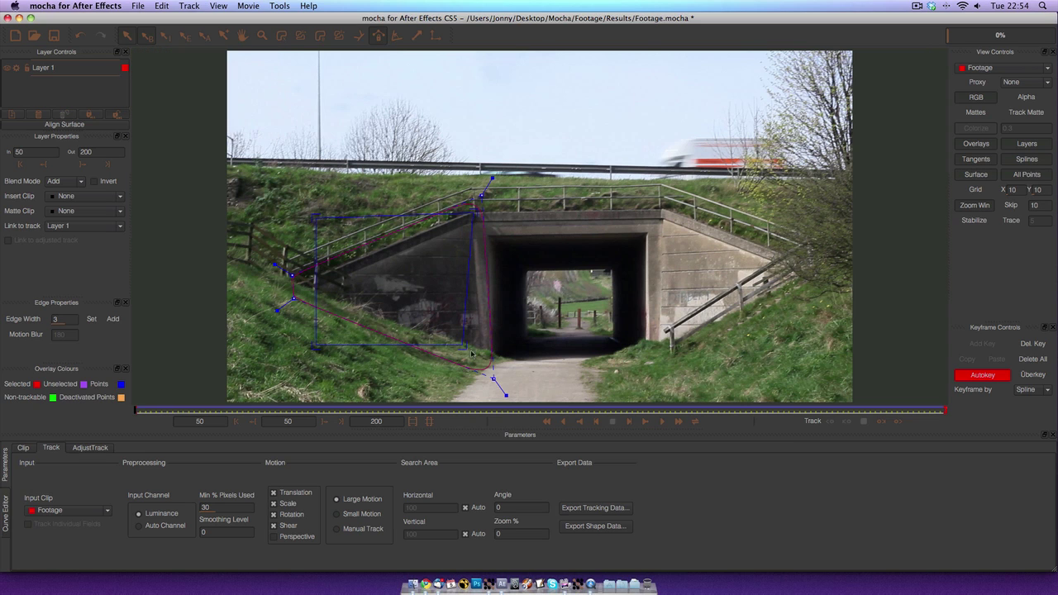
left_click_drag(465, 345, 483, 355)
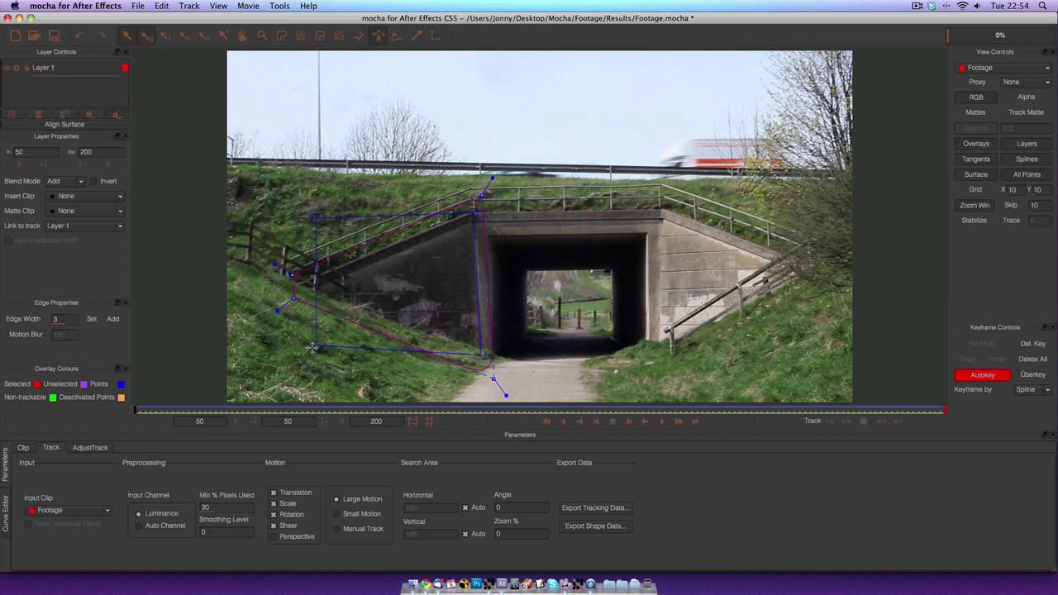
left_click_drag(315, 347, 312, 296)
left_click_drag(309, 221, 318, 303)
left_click(649, 408)
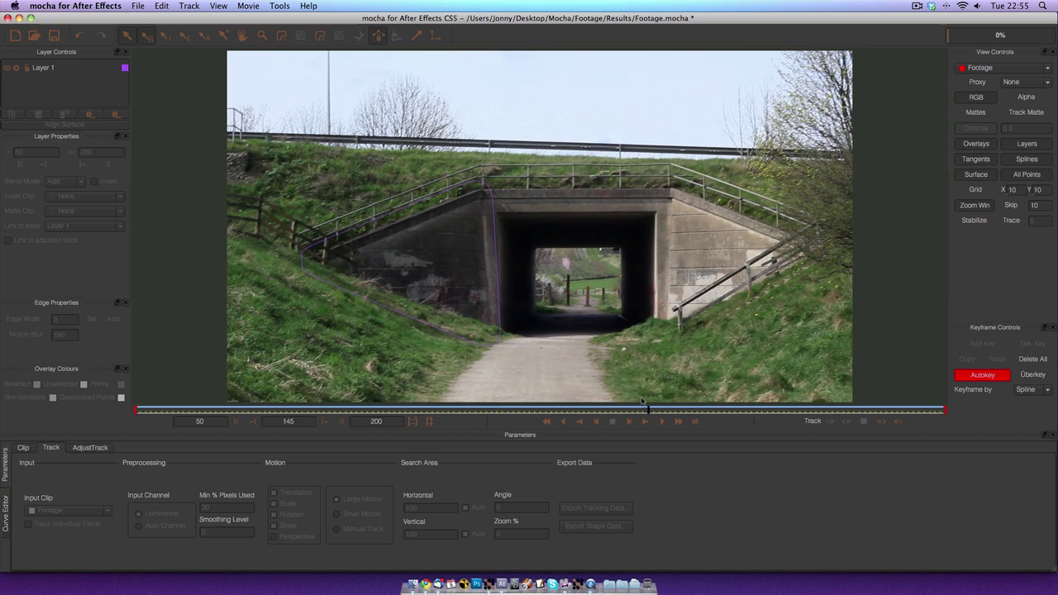
left_click_drag(648, 408, 0, 407)
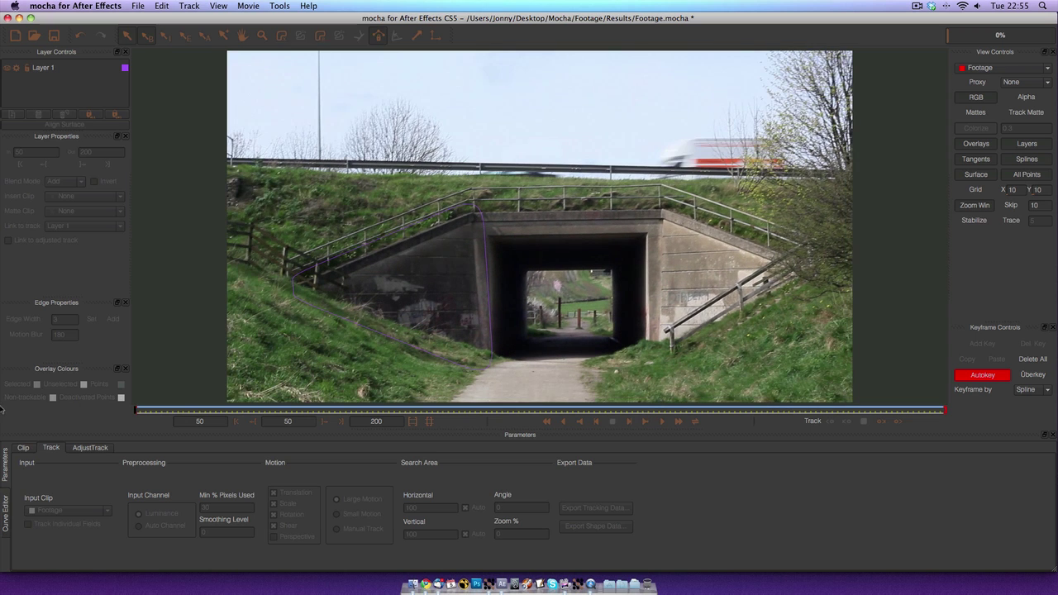
- Set up AdjustTrack on Layer 1 at frame 50, placing two reference points on road barrier posts and two on the right-hand handrail
left_click(371, 238)
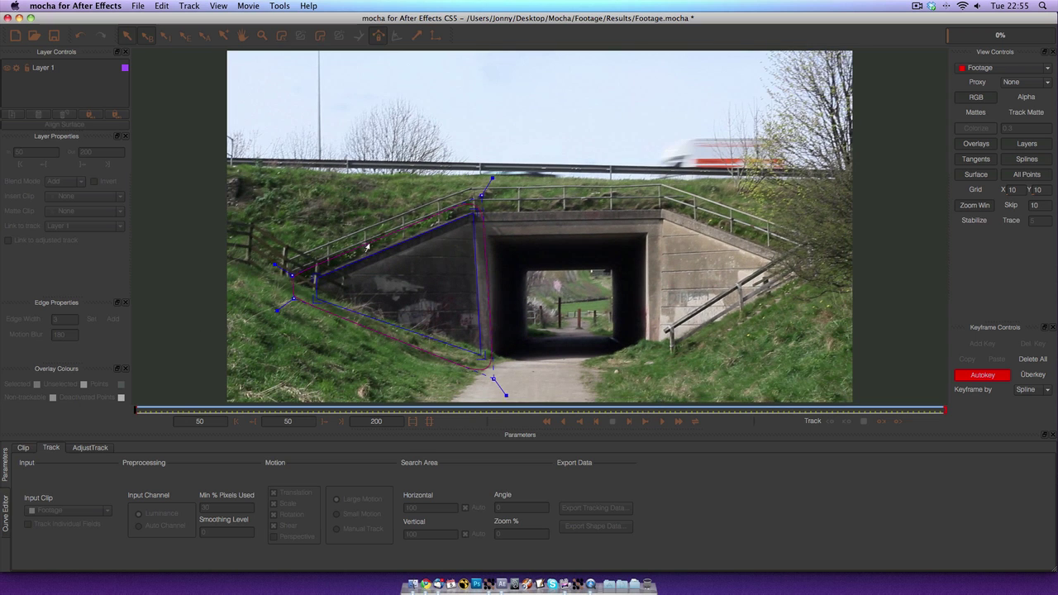
left_click(91, 447)
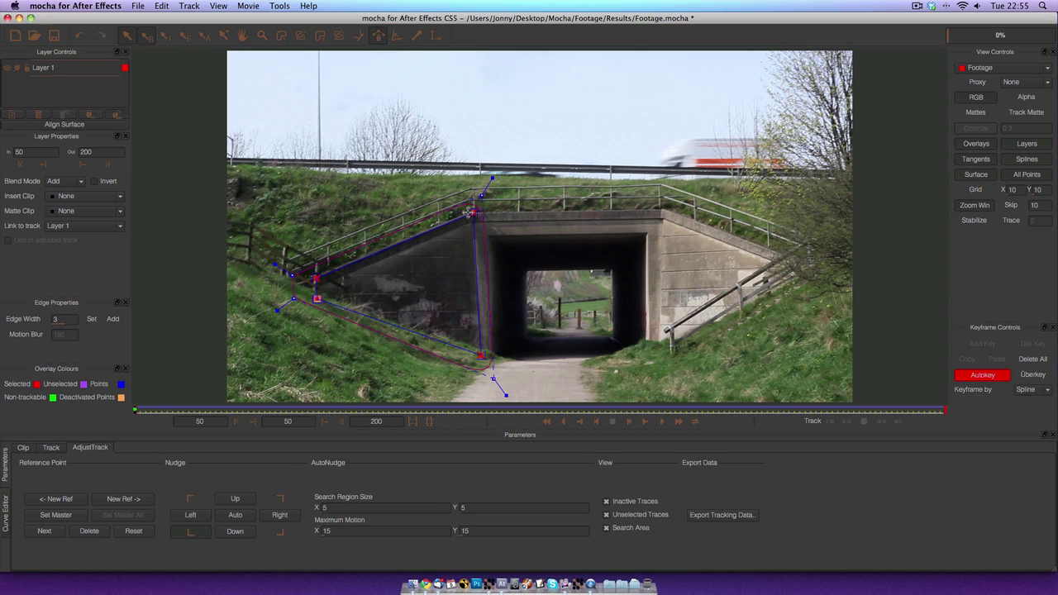
left_click_drag(472, 212, 609, 168)
left_click_drag(317, 279, 479, 166)
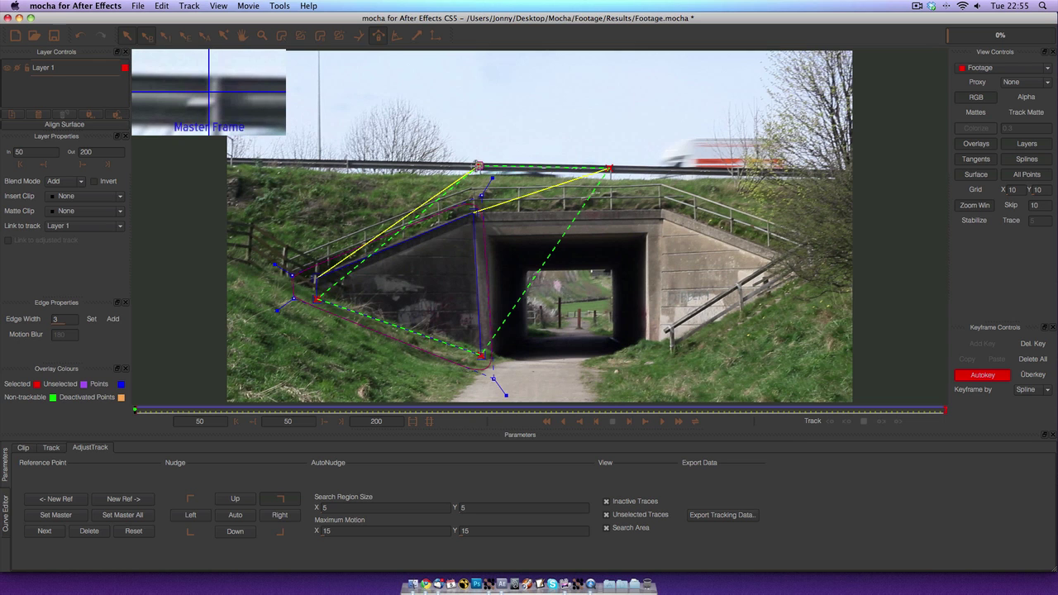
left_click_drag(482, 354, 737, 287)
left_click_drag(316, 299, 667, 333)
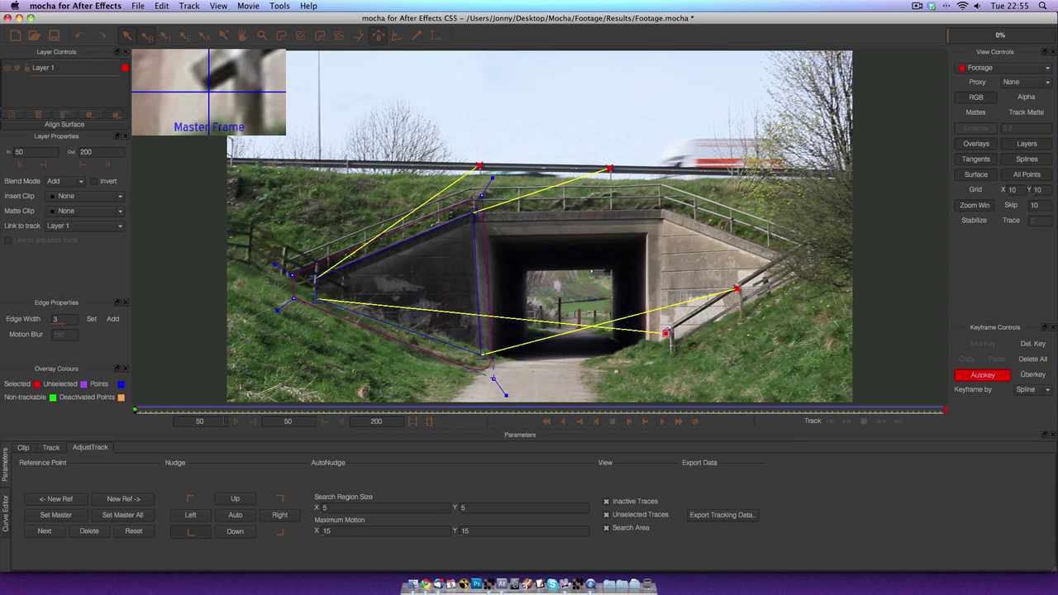
- At frame 200, correct the four AdjustTrack reference points on the handrail and road barrier posts to match the master frame
left_click_drag(294, 412, 1056, 401)
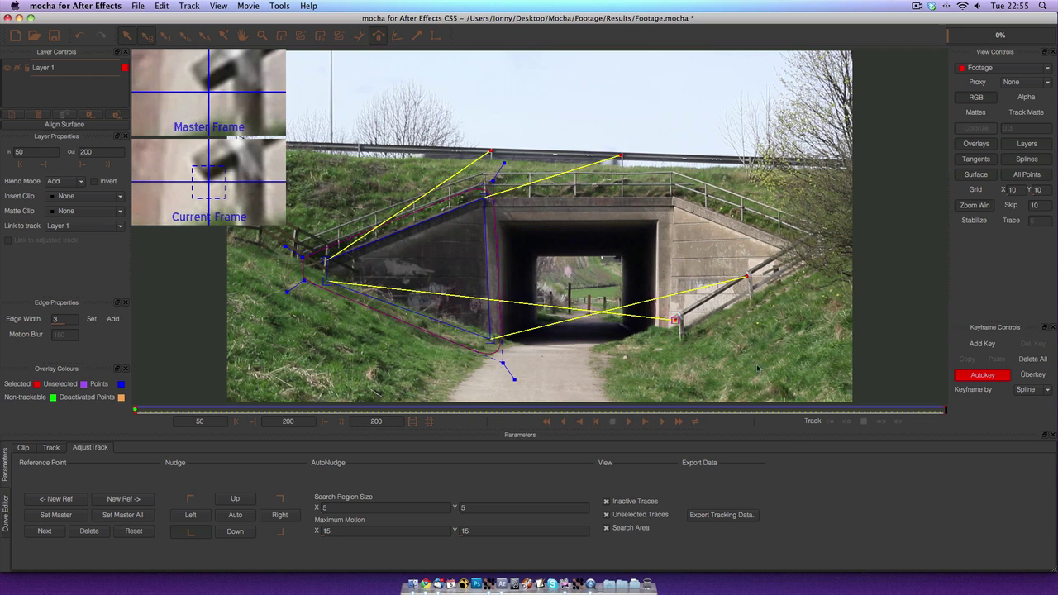
left_click(828, 362)
left_click(501, 334)
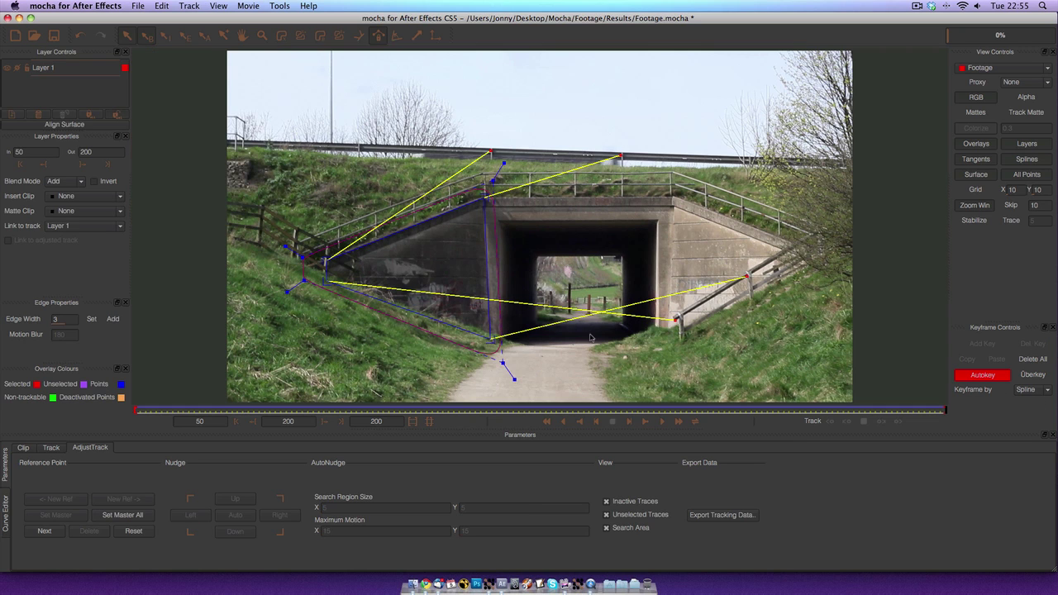
left_click(676, 320)
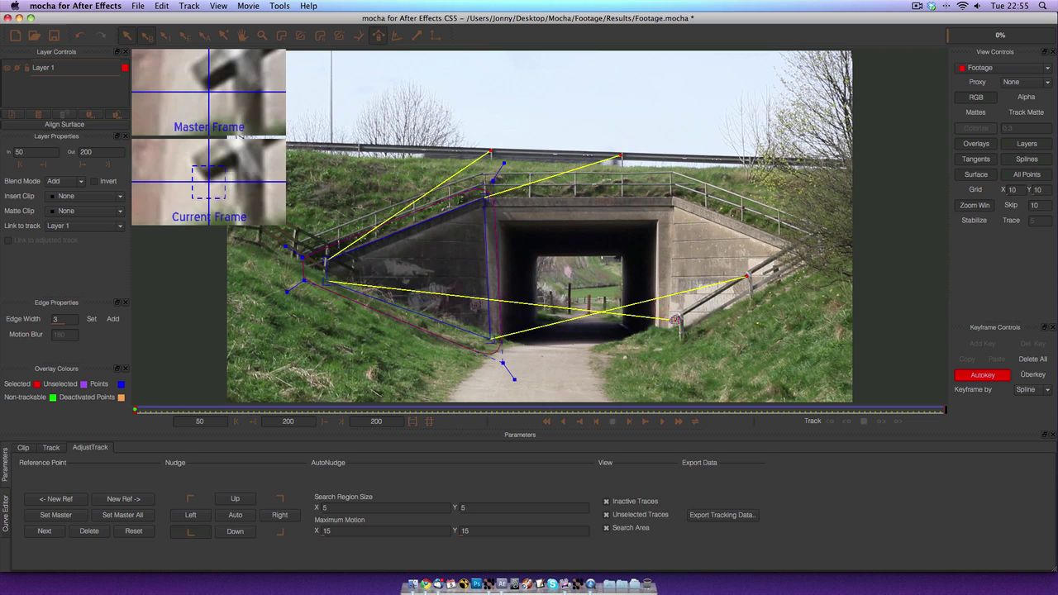
left_click_drag(676, 320, 675, 320)
left_click(746, 277)
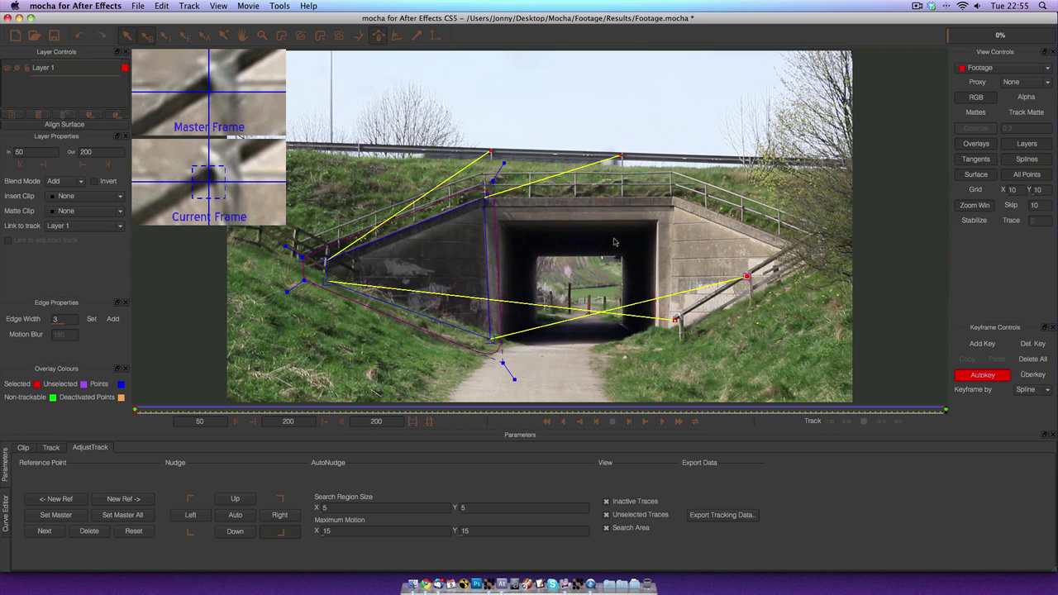
left_click(620, 155)
left_click_drag(620, 154, 620, 155)
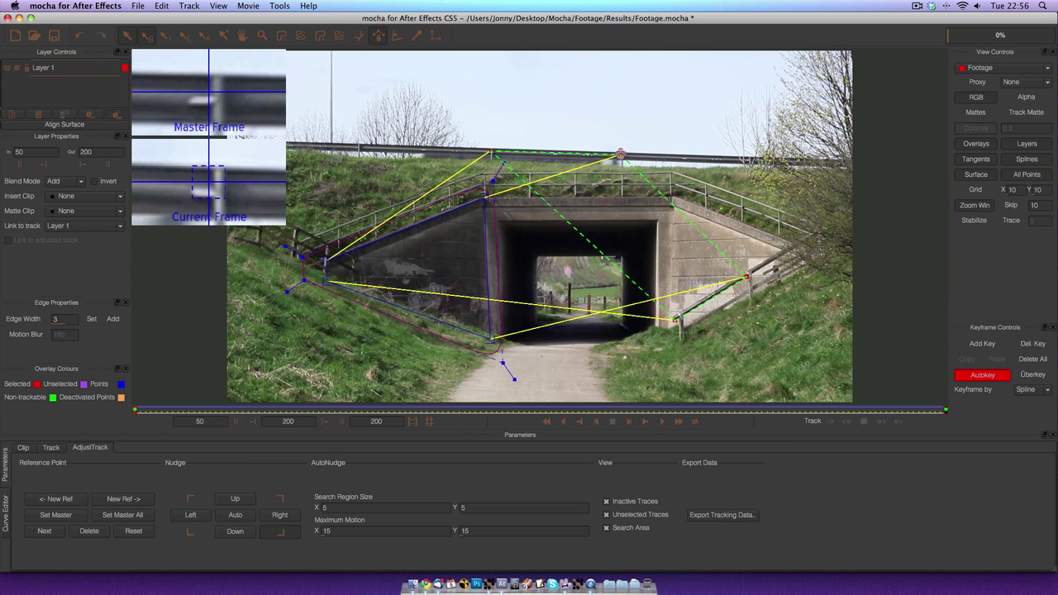
left_click(490, 151)
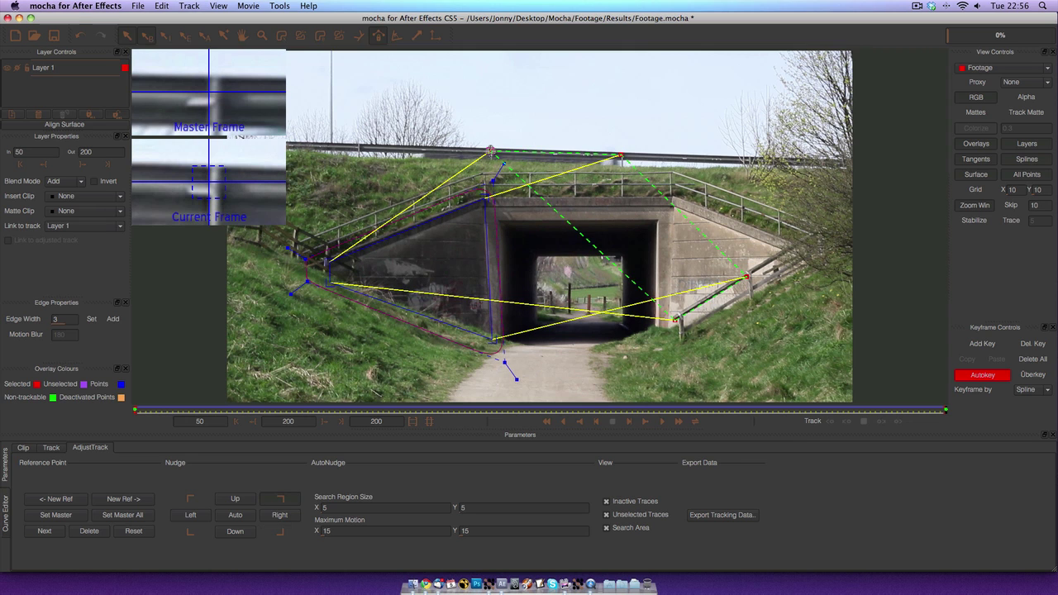
- Correct the road barrier and lower handrail reference points at frame 120, and scrub back to frame 50 to check the track
left_click(510, 411)
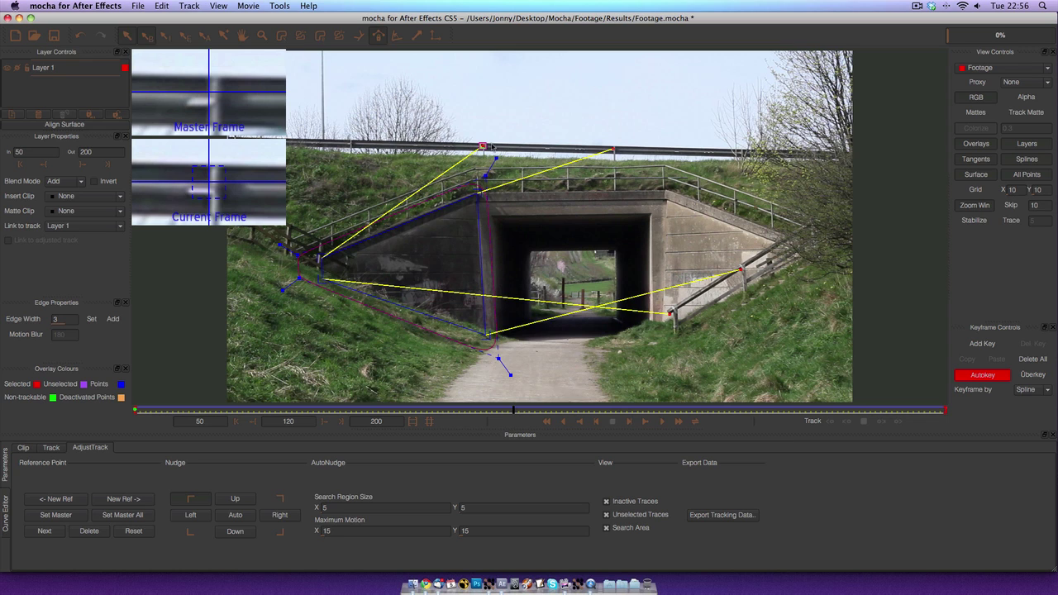
left_click(612, 149)
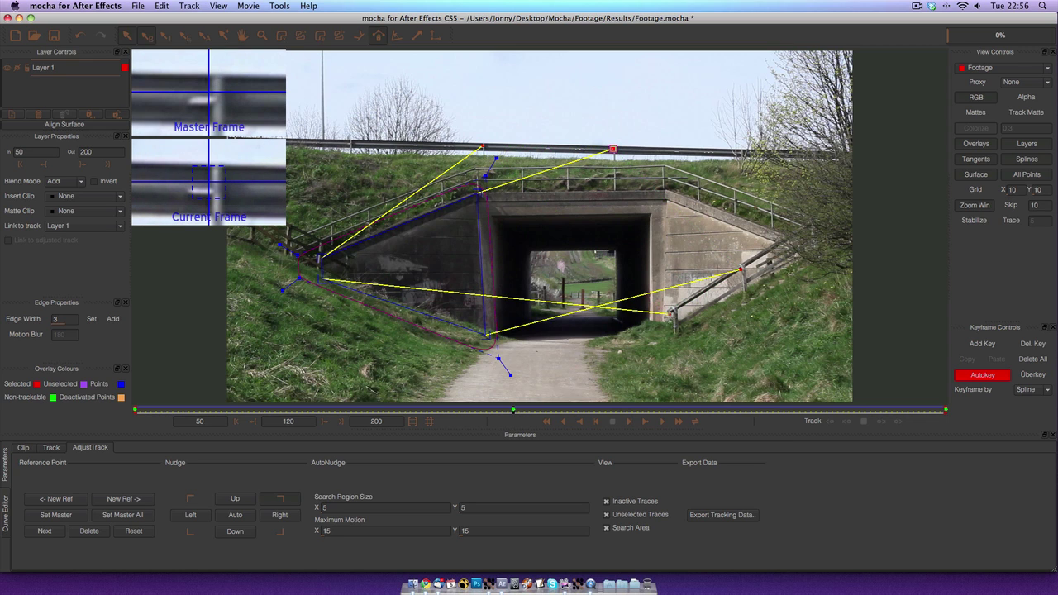
left_click(670, 315)
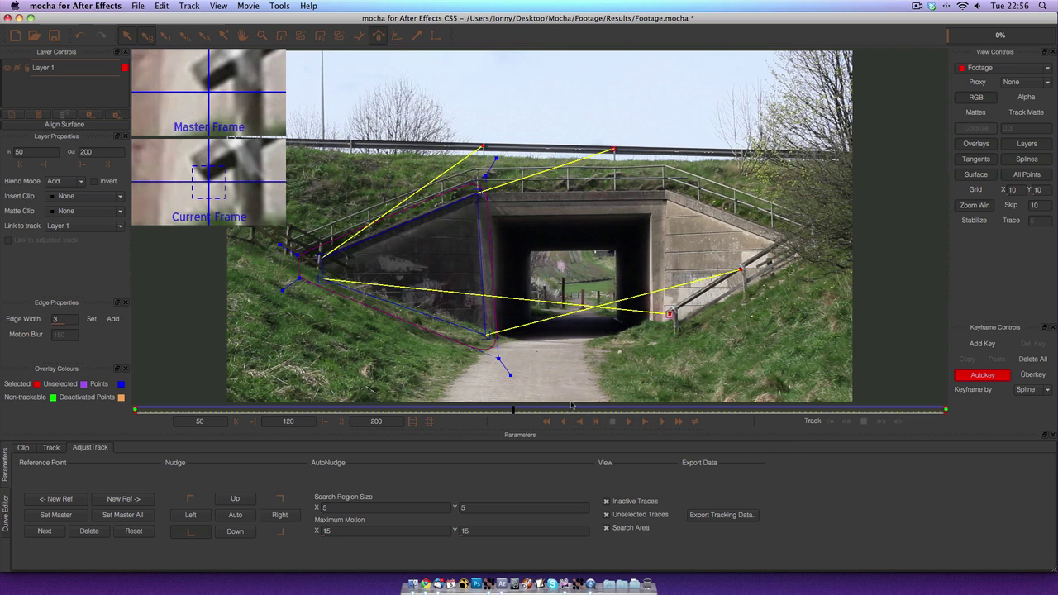
left_click_drag(539, 411, 248, 411)
left_click_drag(195, 433, 534, 410)
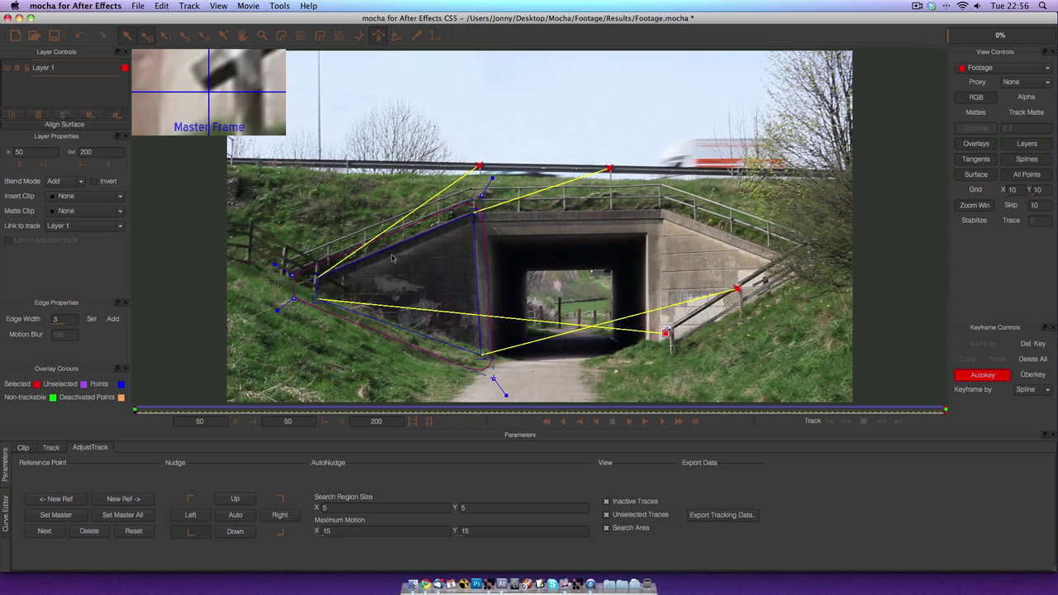
- Align Layer 1's surface to the full frame at frame 50 and copy its tracking data as After Effects Corner Pin [supports motion blur]
left_click(80, 128)
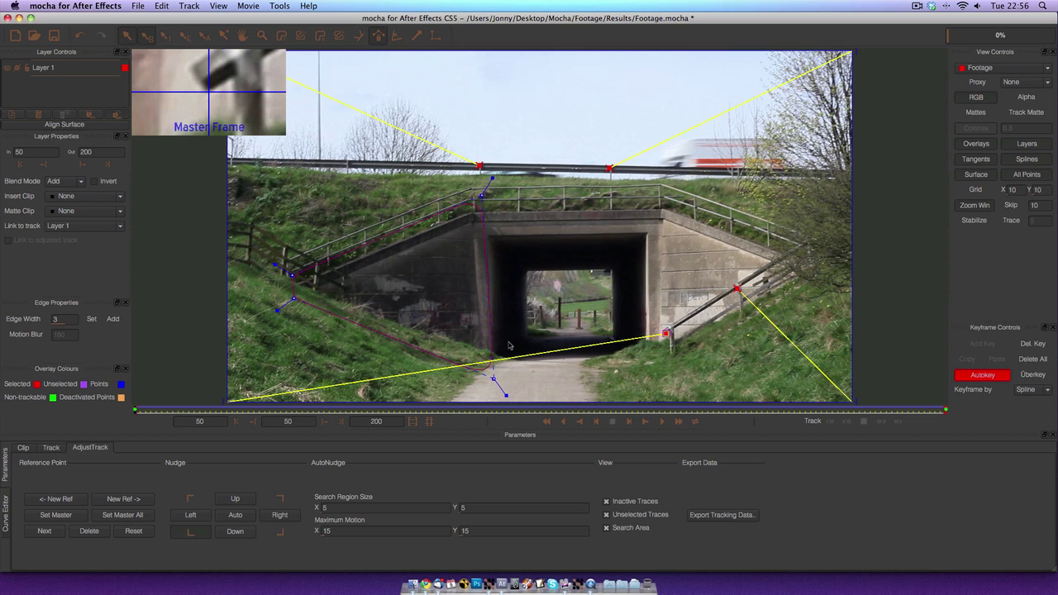
left_click(707, 518)
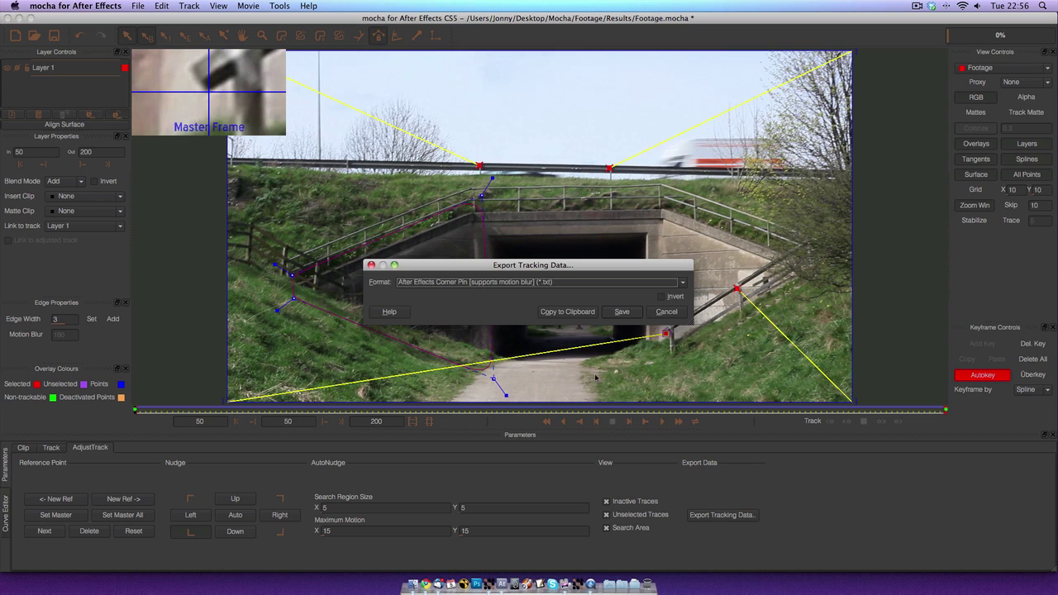
left_click(515, 283)
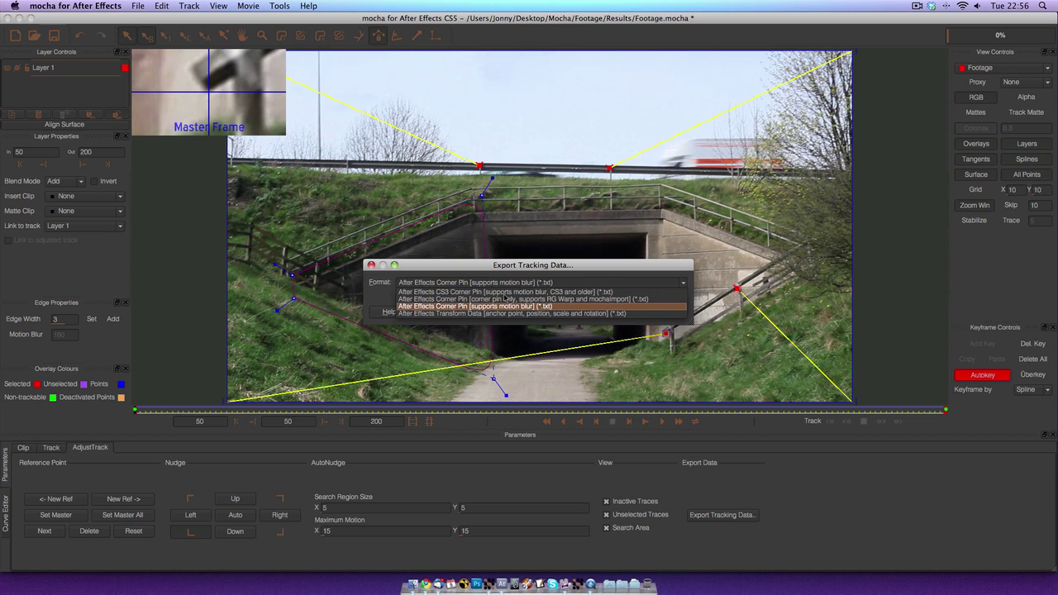
left_click(499, 306)
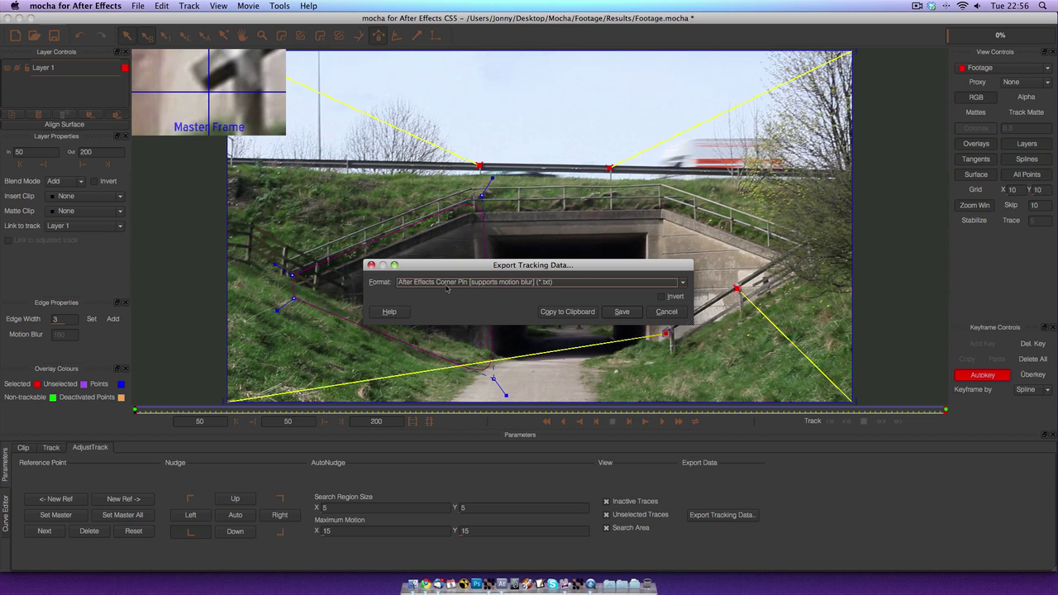
left_click(545, 282)
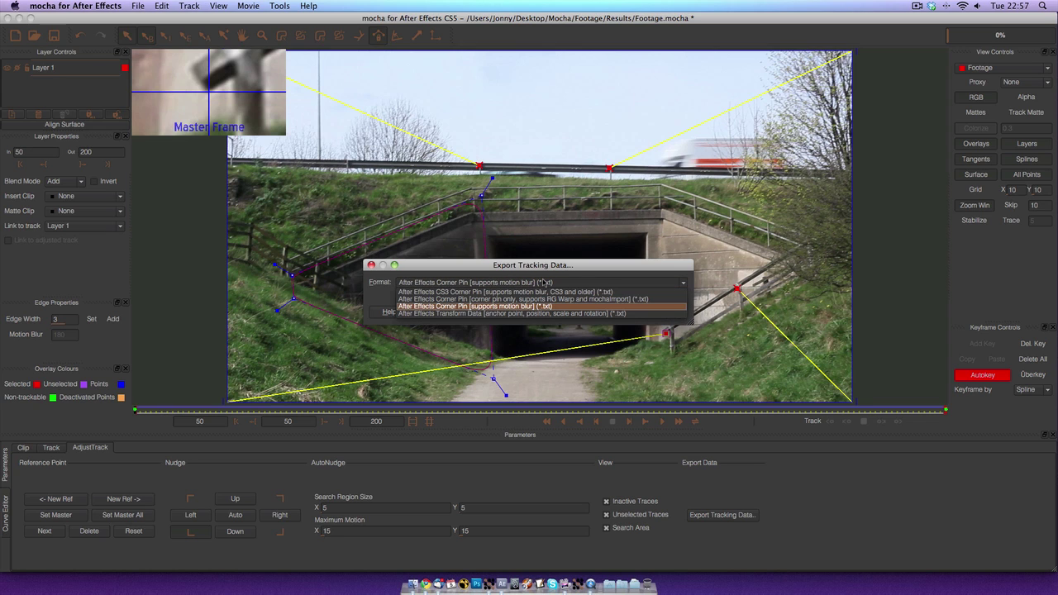
left_click(544, 282)
left_click(565, 313)
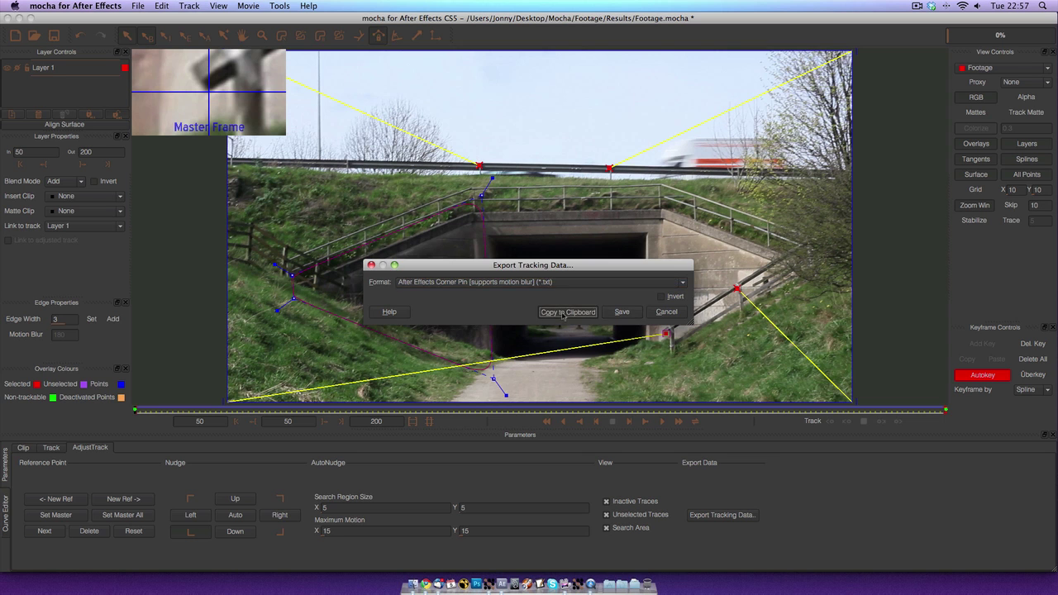
- Switch to After Effects and paste the corner pin tracking data onto the TrackGuide layer at frame 0 of the Footage composition
left_click(501, 584)
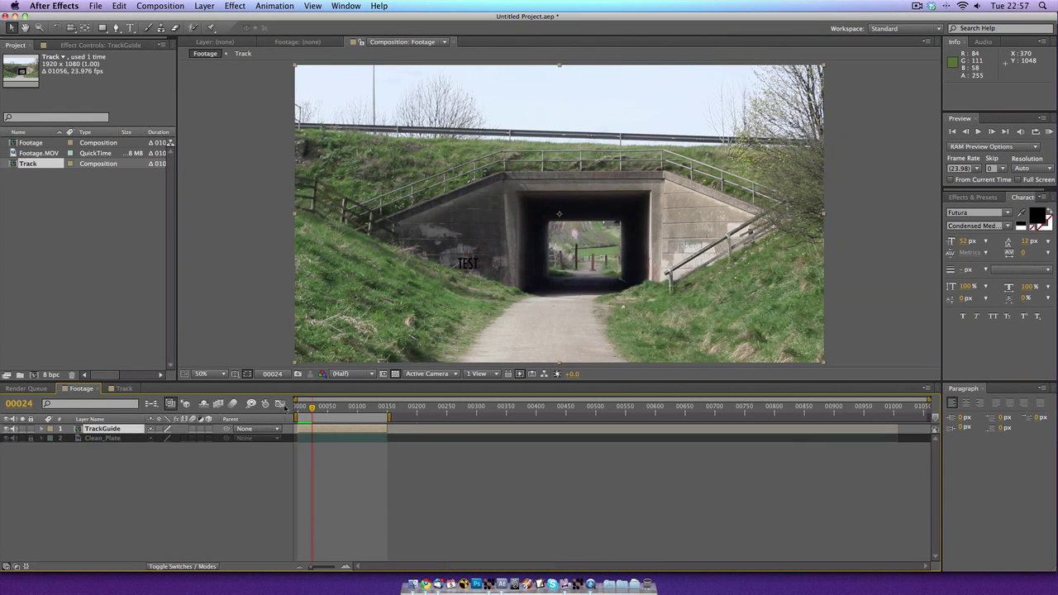
left_click_drag(311, 411, 265, 411)
left_click(120, 429)
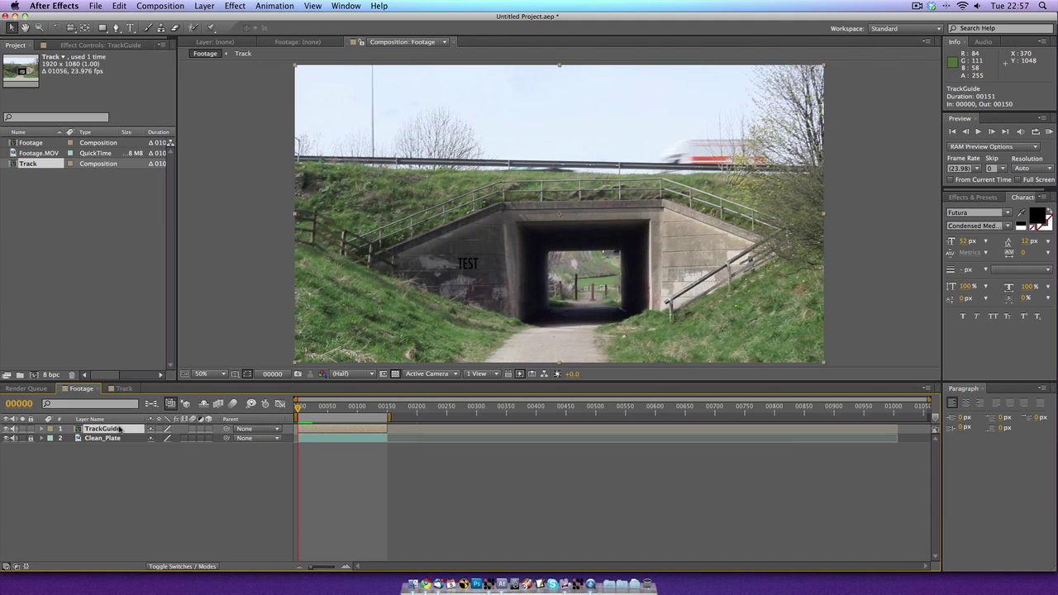
key("super+v")
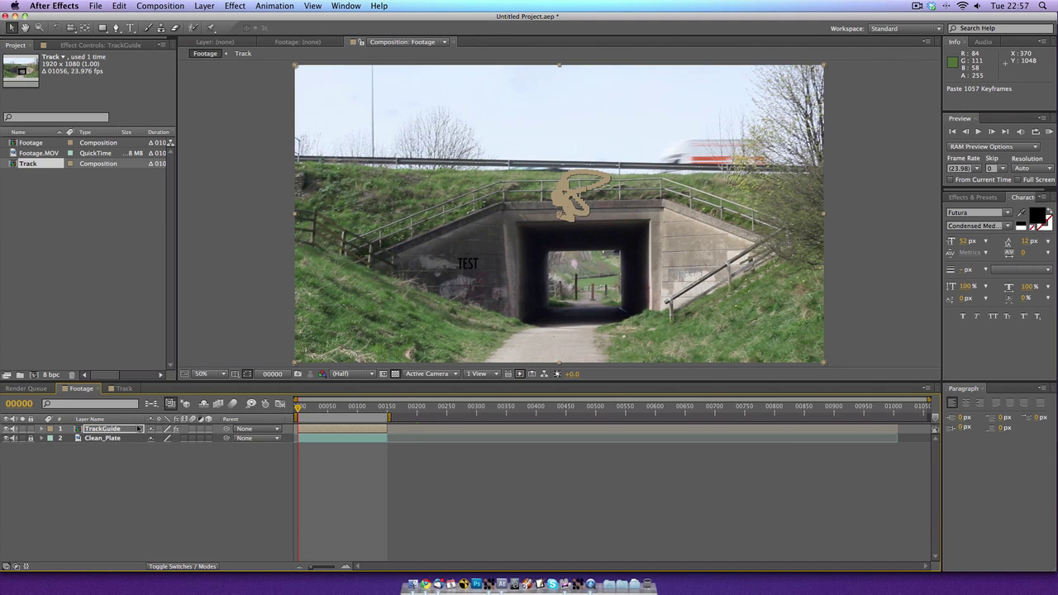
- Preview the Footage composition to check how the TEST text follows the tunnel wall, and return to frame 0
key("space")
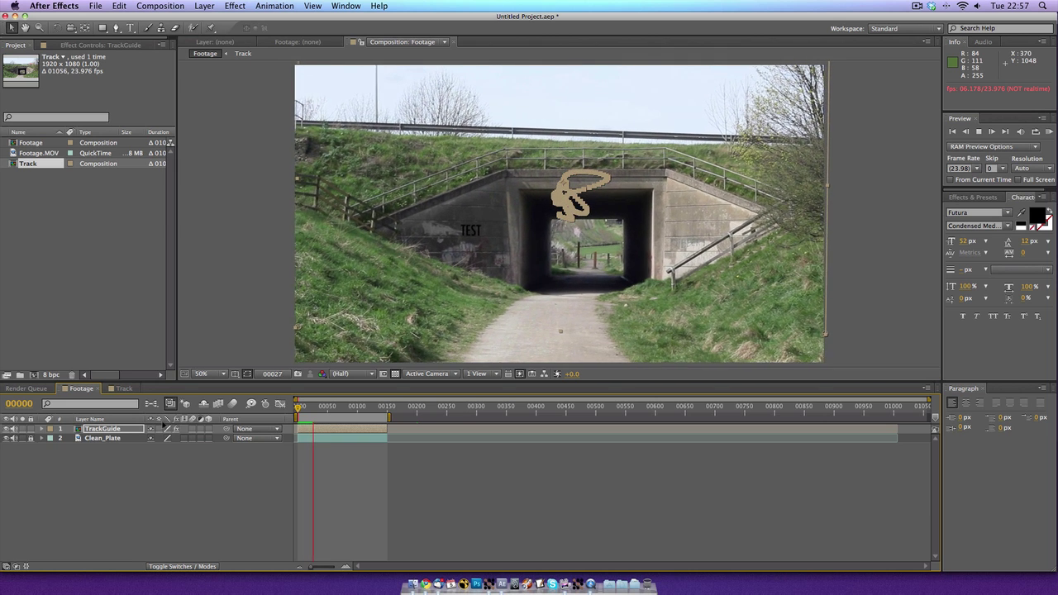
key("space")
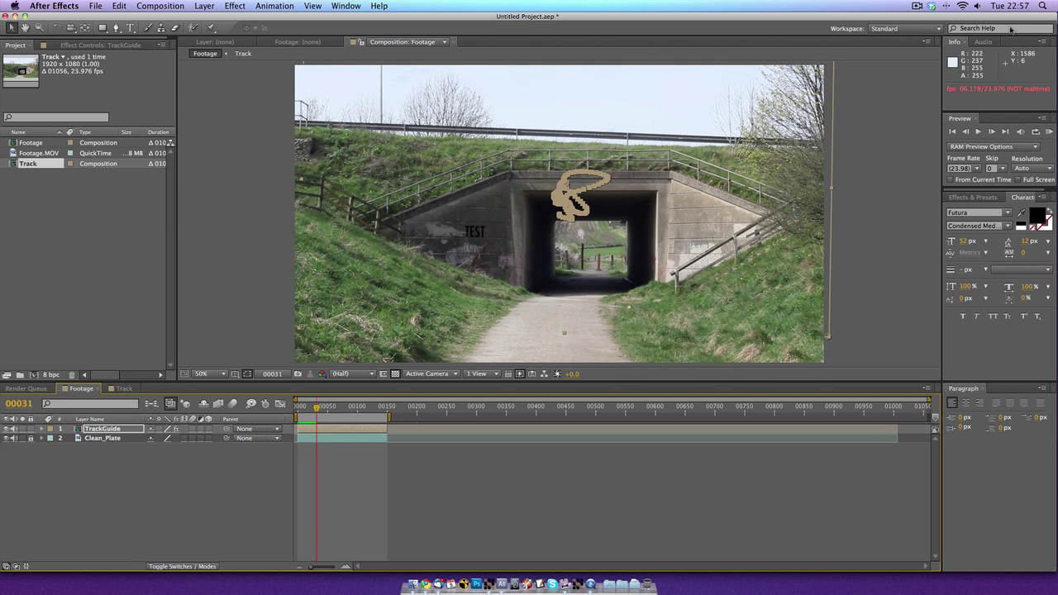
left_click(1048, 131)
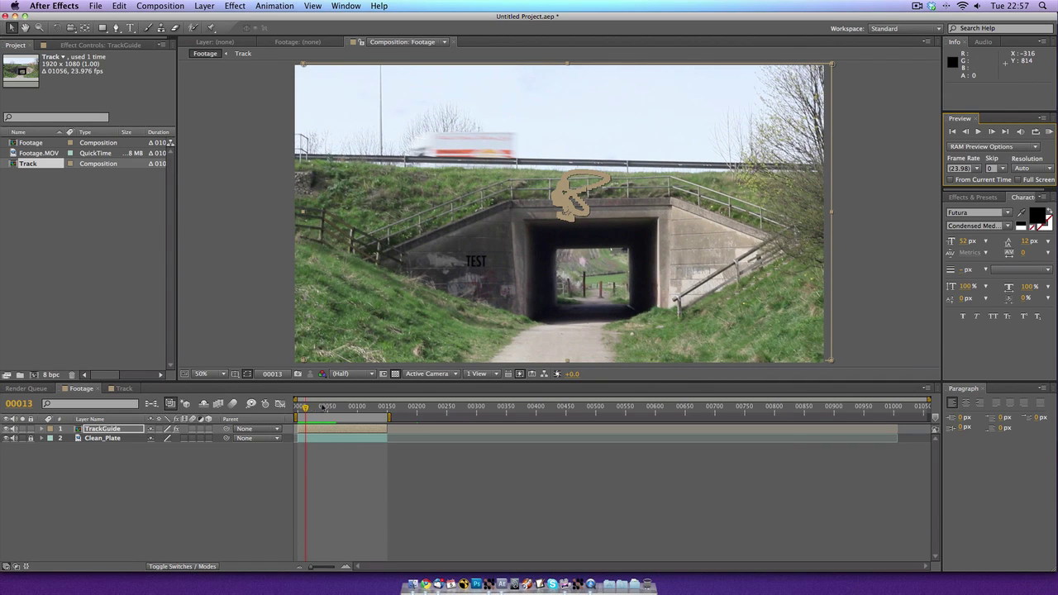
left_click_drag(305, 408, 252, 405)
- Delete the TEST text layer from the Track composition and return to the Footage composition
left_click(122, 389)
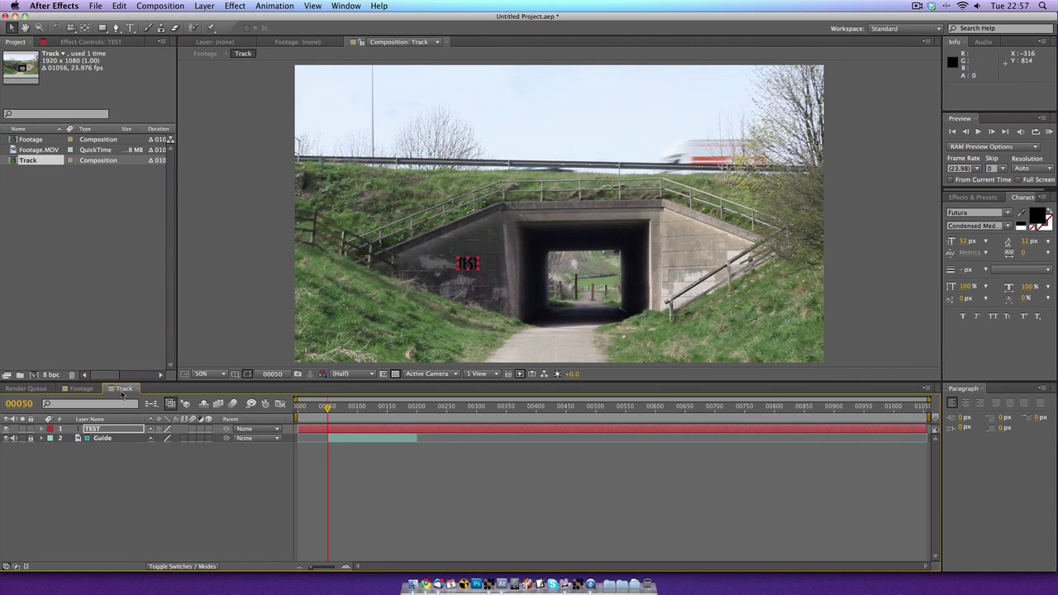
left_click(97, 430)
key("Delete")
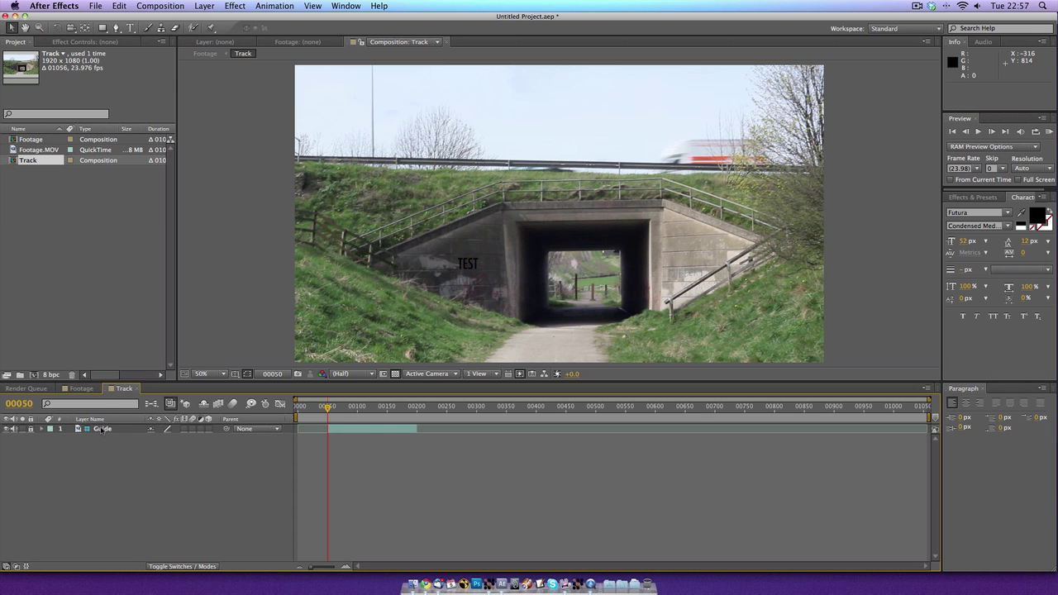
left_click(89, 390)
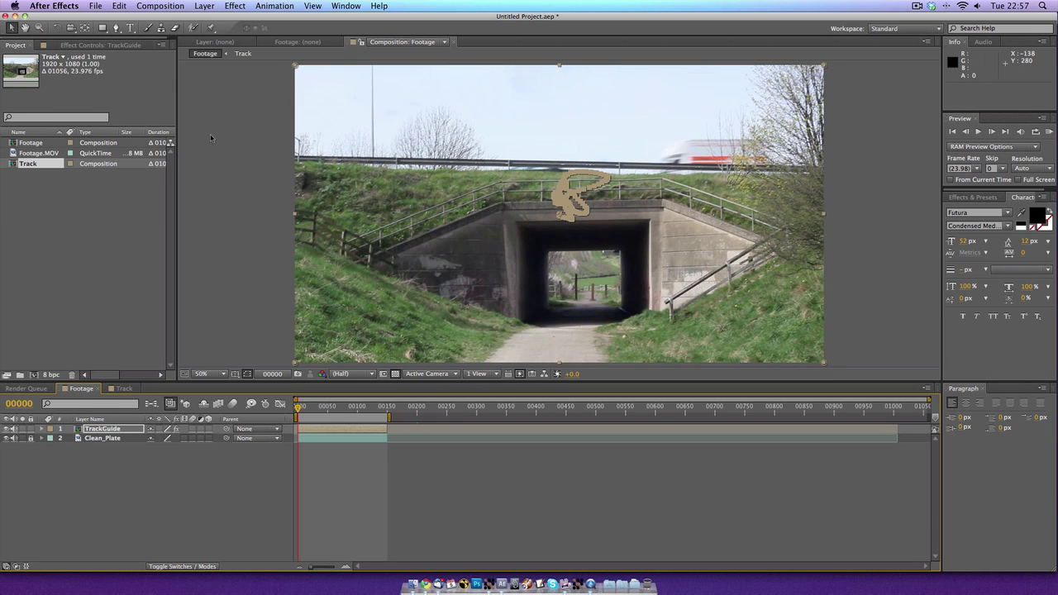
- Queue frame 0 of the Footage composition for output as a Photoshop still image
left_click(196, 7)
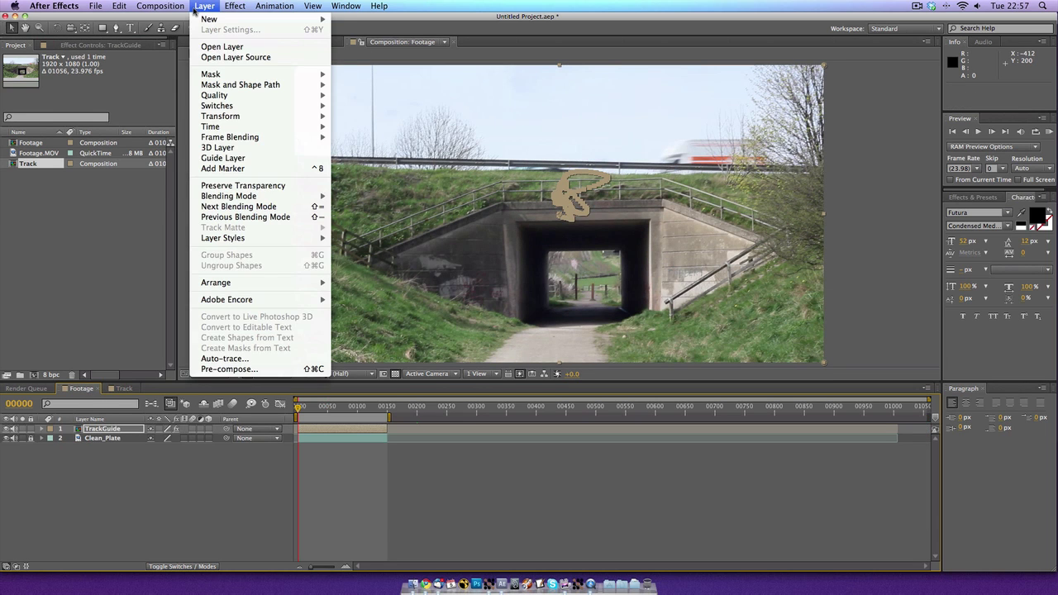
mouse_move(180, 7)
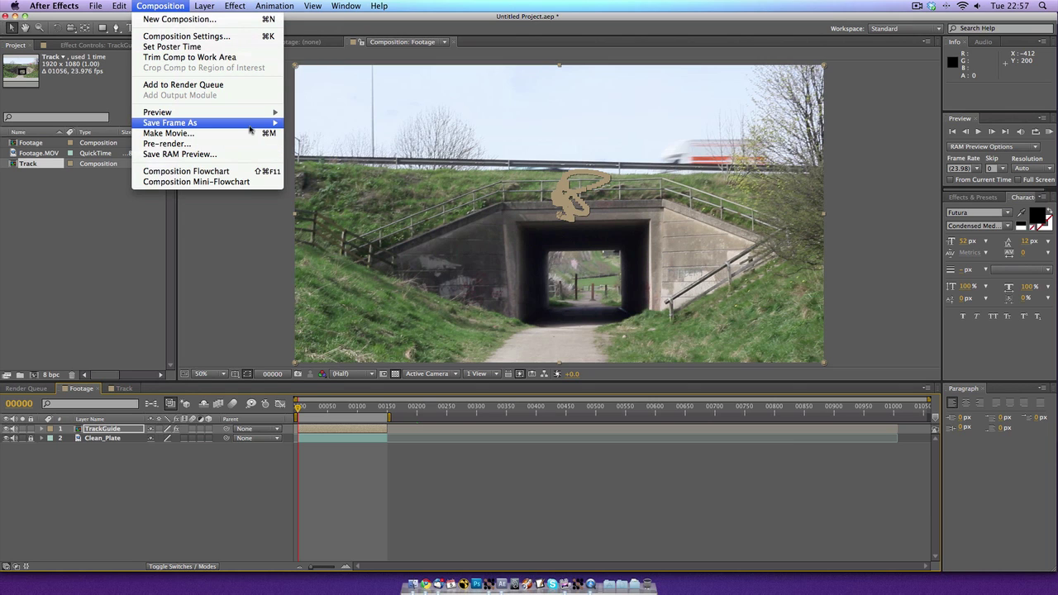
mouse_move(248, 127)
left_click(377, 124)
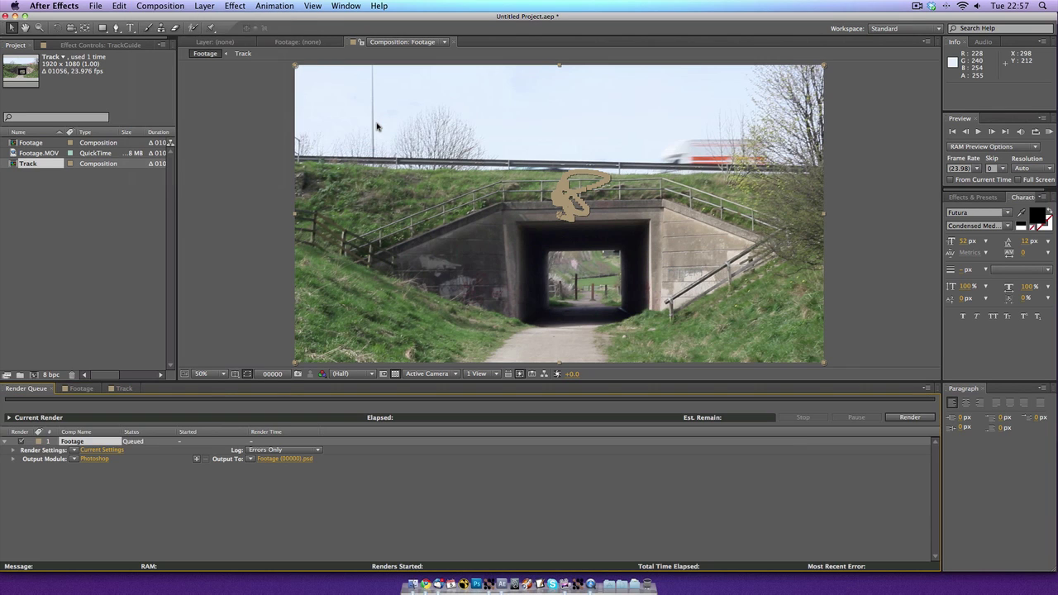
left_click(182, 5)
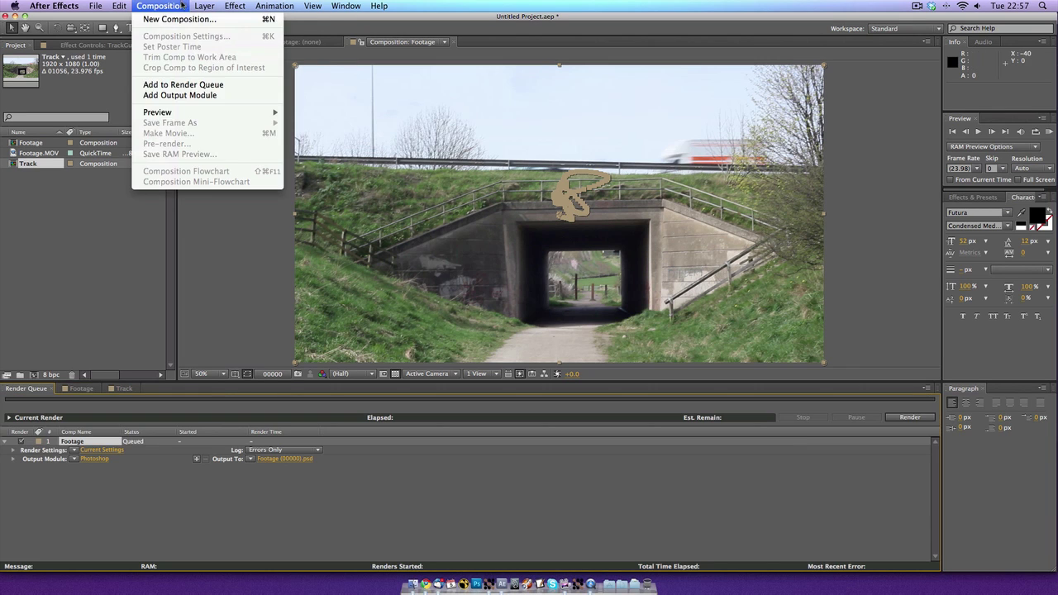
left_click(205, 6)
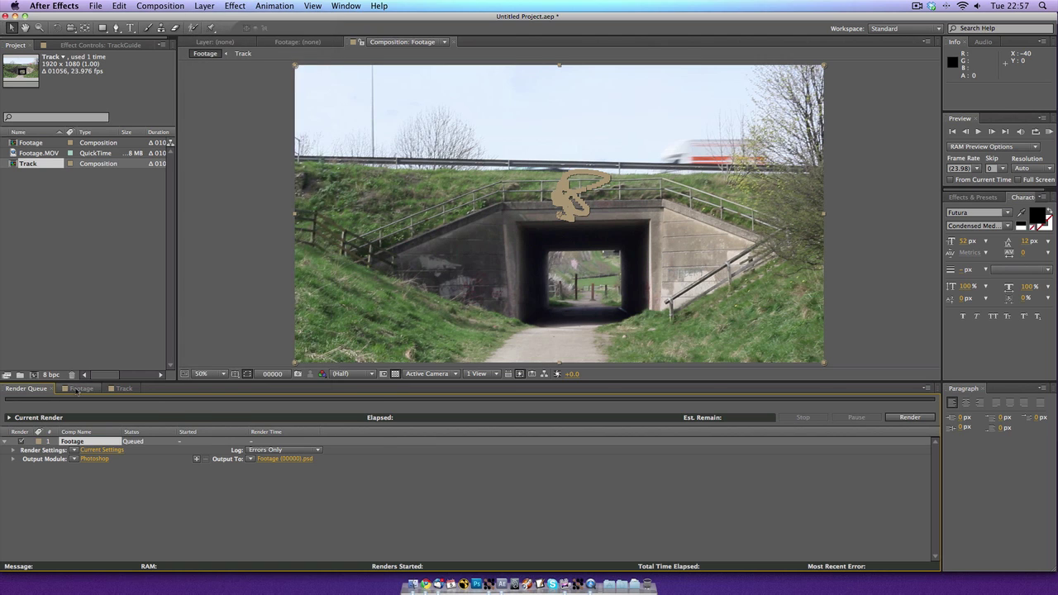
left_click(80, 388)
left_click(102, 430)
left_click(172, 5)
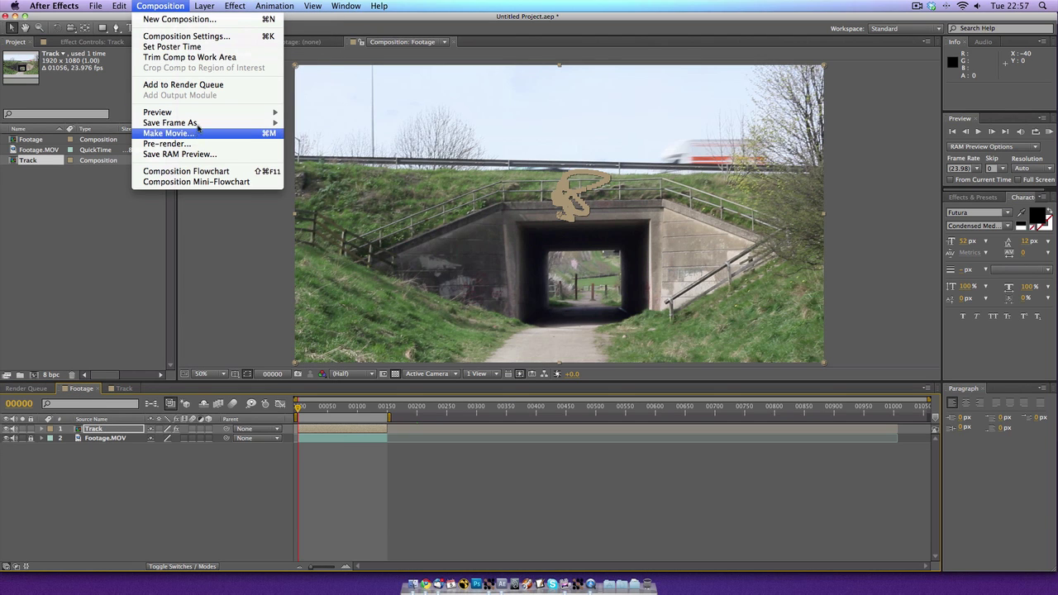
left_click(179, 6)
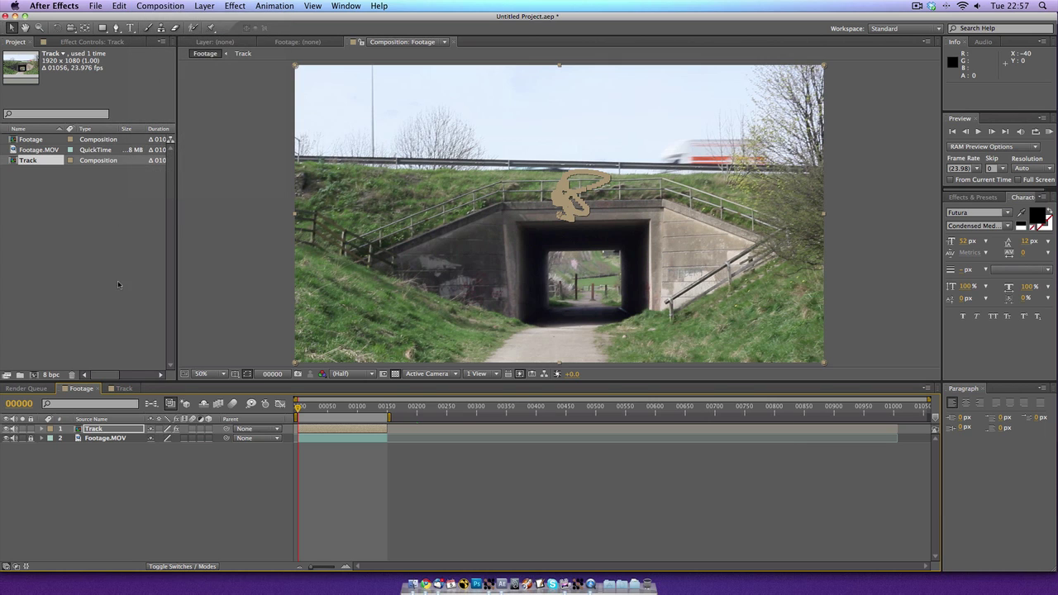
- Save the queued Footage frame to the Desktop as Footage (00000).psd and render it
left_click(23, 389)
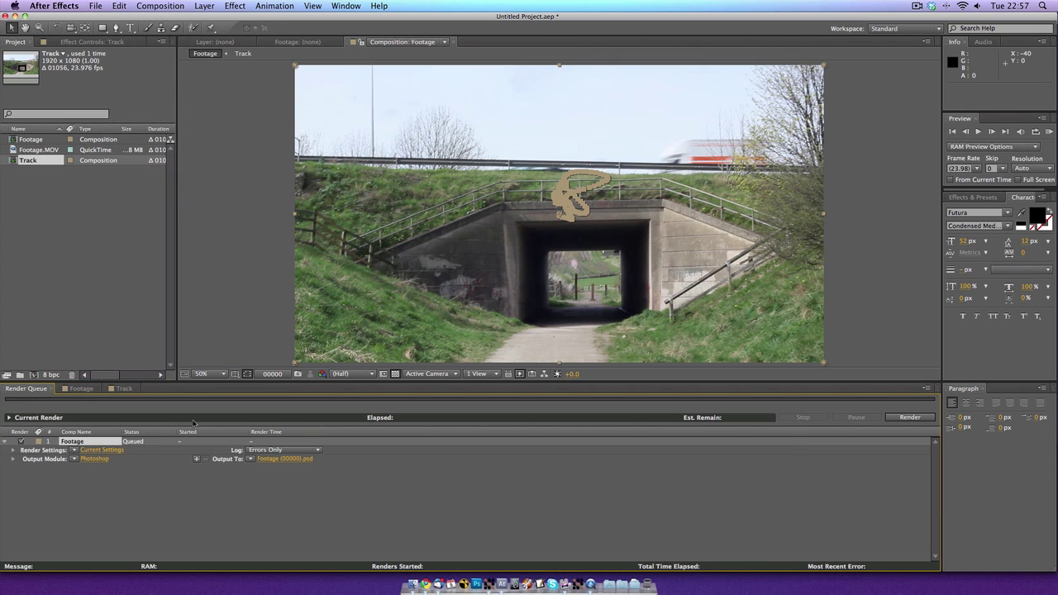
left_click(264, 459)
scroll(429, 217, "down", 2)
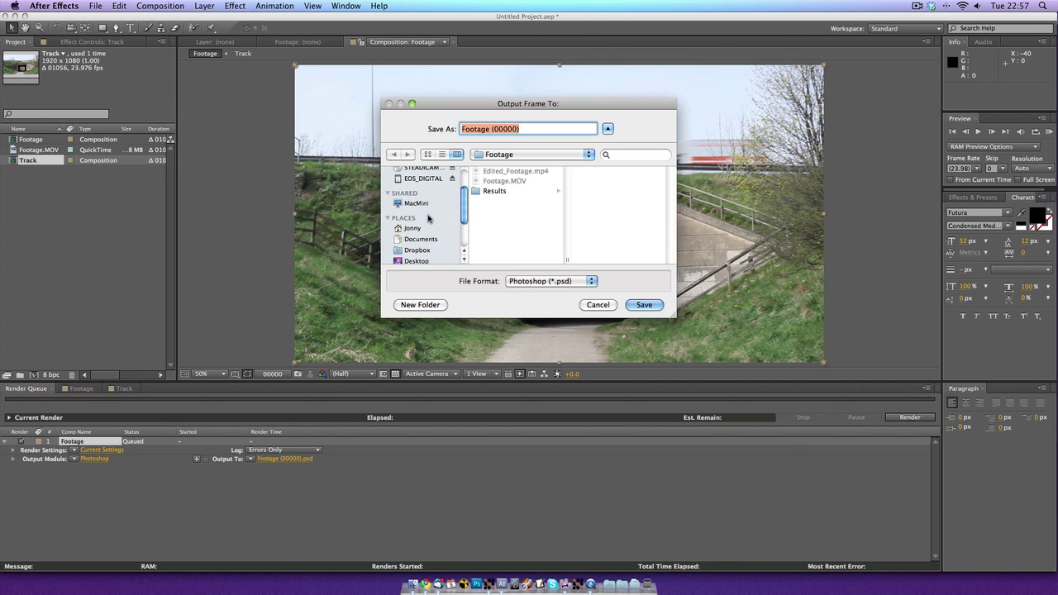
left_click(410, 258)
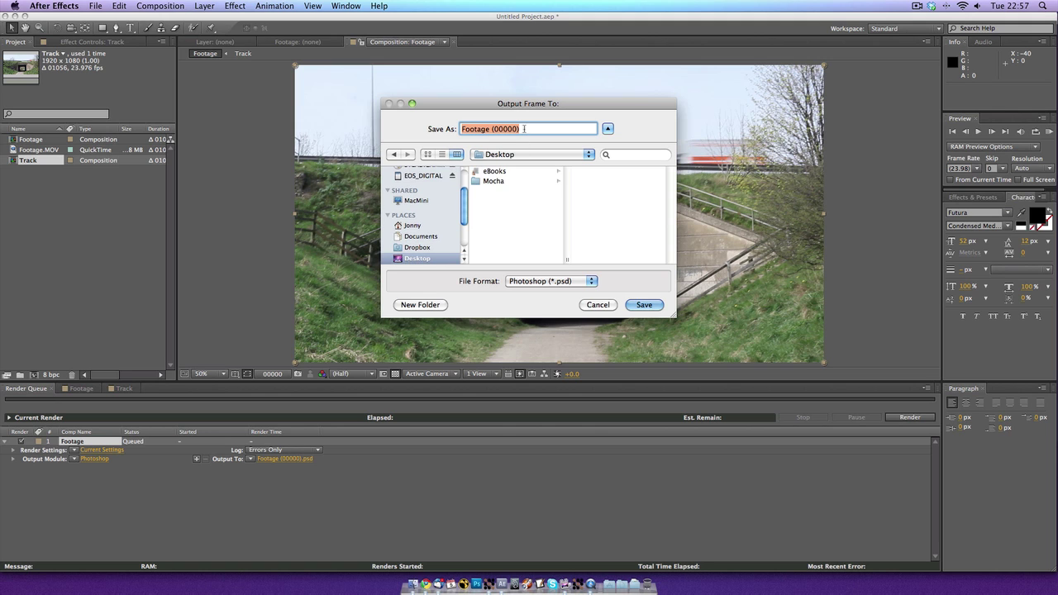
key("Return")
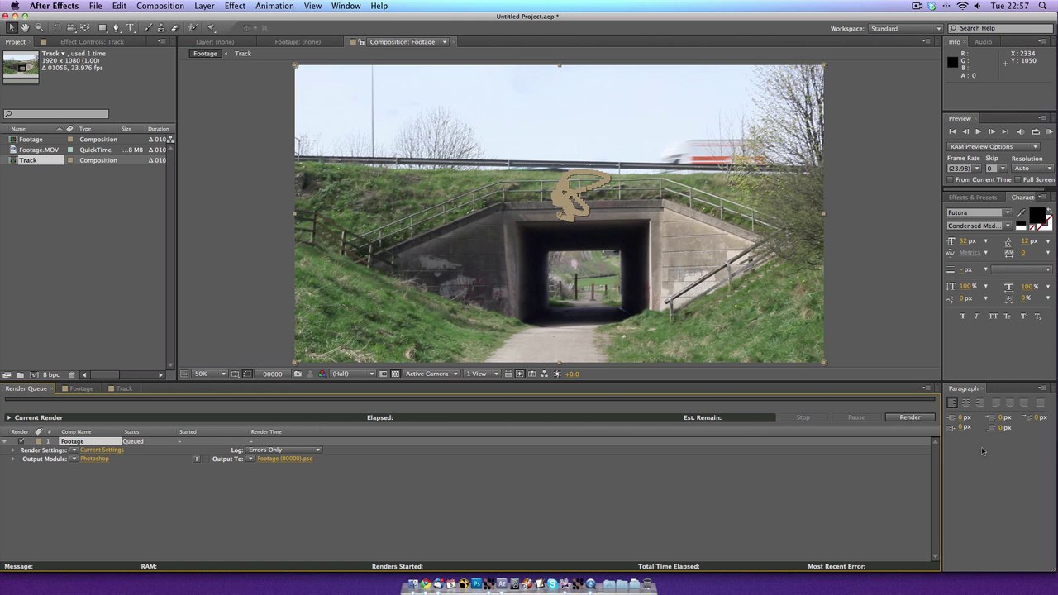
left_click(913, 418)
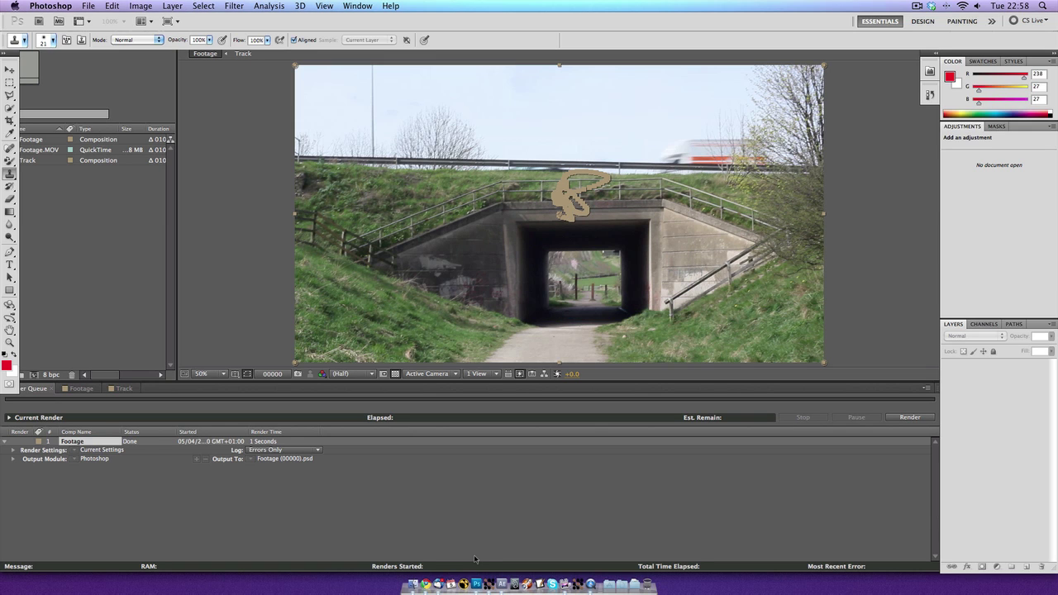
- Switch to Photoshop, open Footage (00000).psd from the Desktop, and enlarge the document window around the whole image
key("super+o")
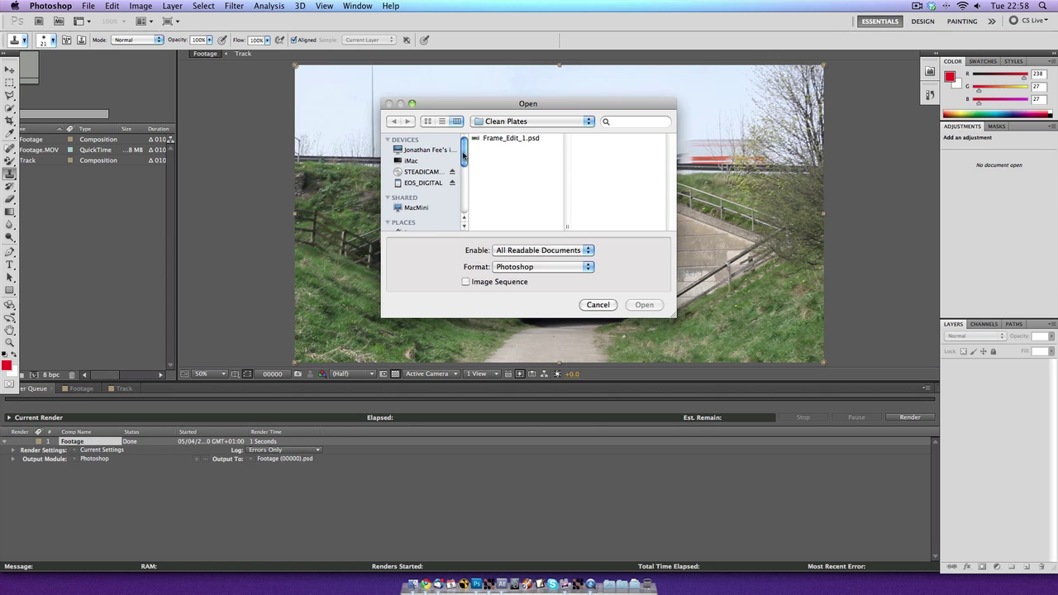
left_click_drag(463, 155, 463, 180)
left_click(416, 194)
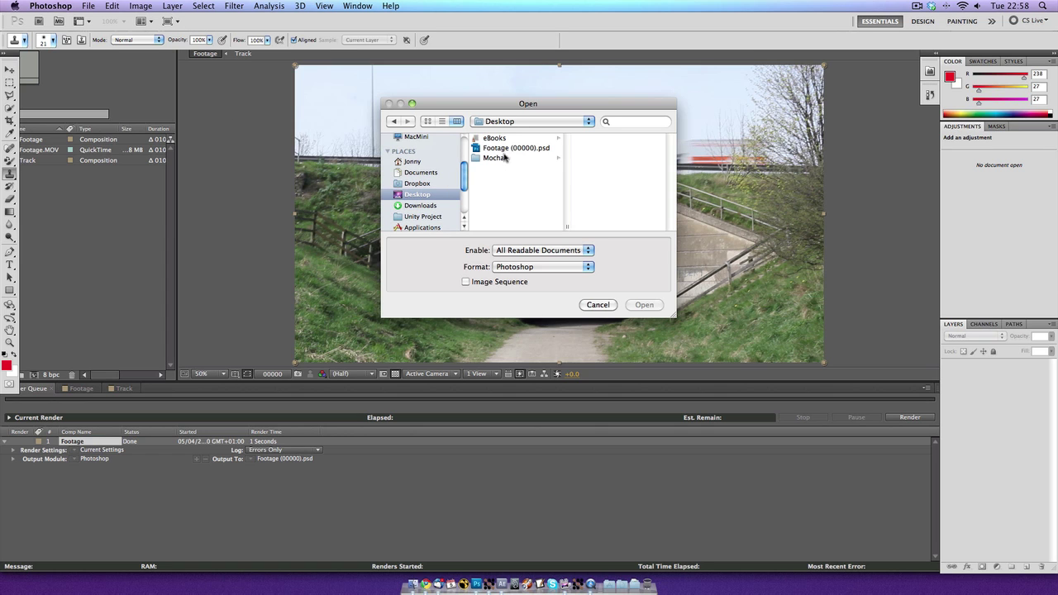
double_click(509, 148)
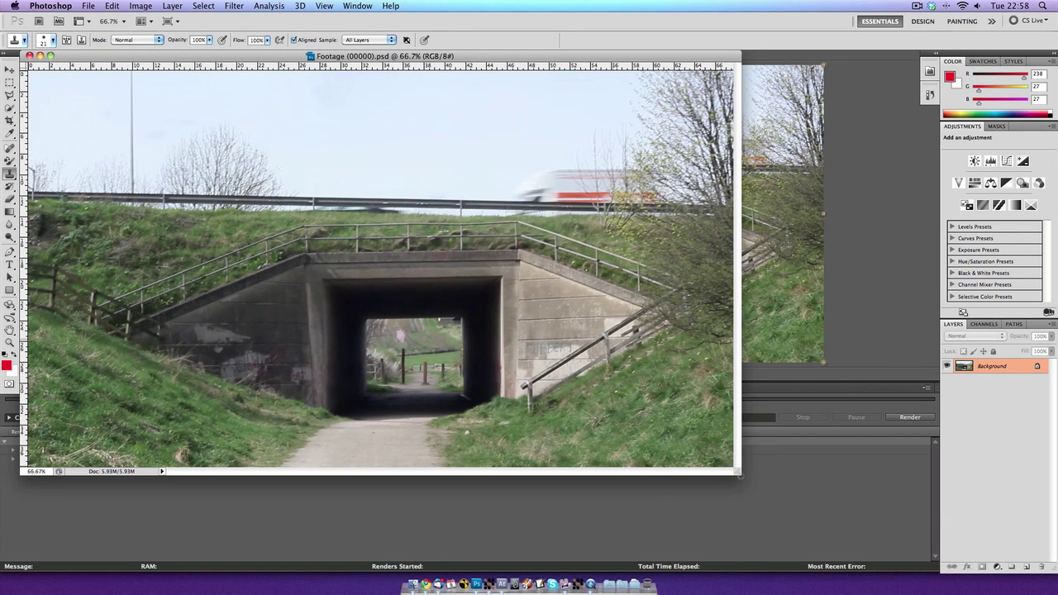
left_click_drag(735, 472, 841, 526)
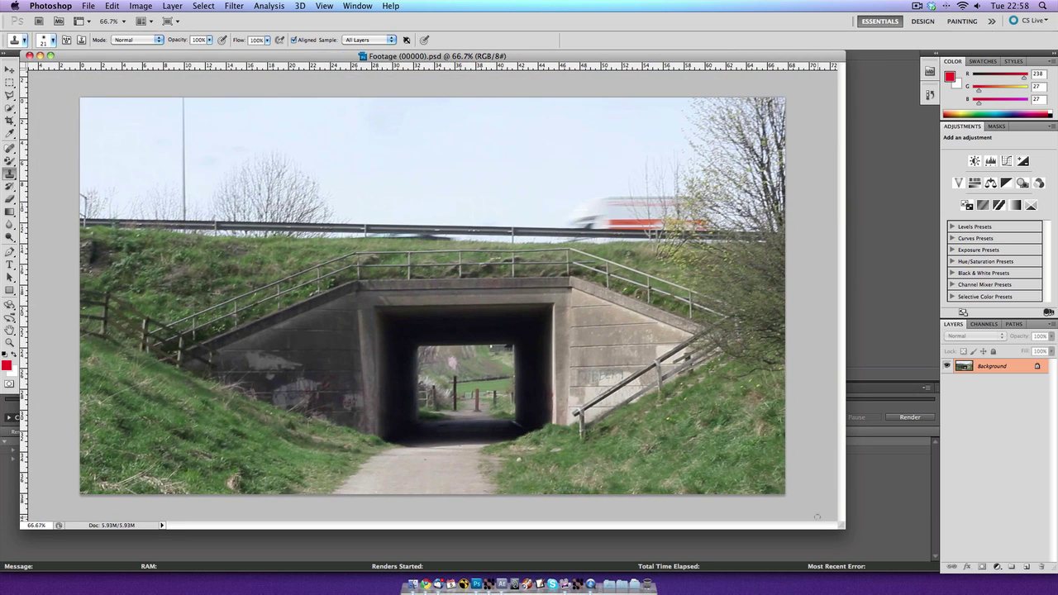
- Add an empty layer above the Background and choose the Spot Healing Brush with Content-Aware and Sample All Layers
left_click(1027, 567)
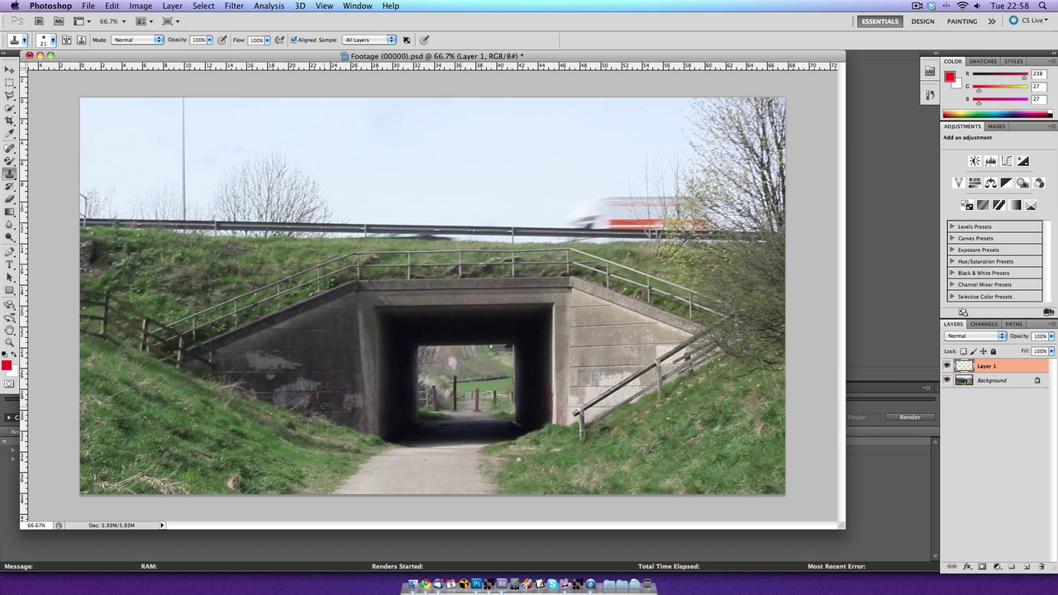
scroll(323, 405, "up", 8)
scroll(322, 401, "down", 5)
left_click_drag(395, 307, 309, 357)
left_click_drag(834, 352, 474, 349)
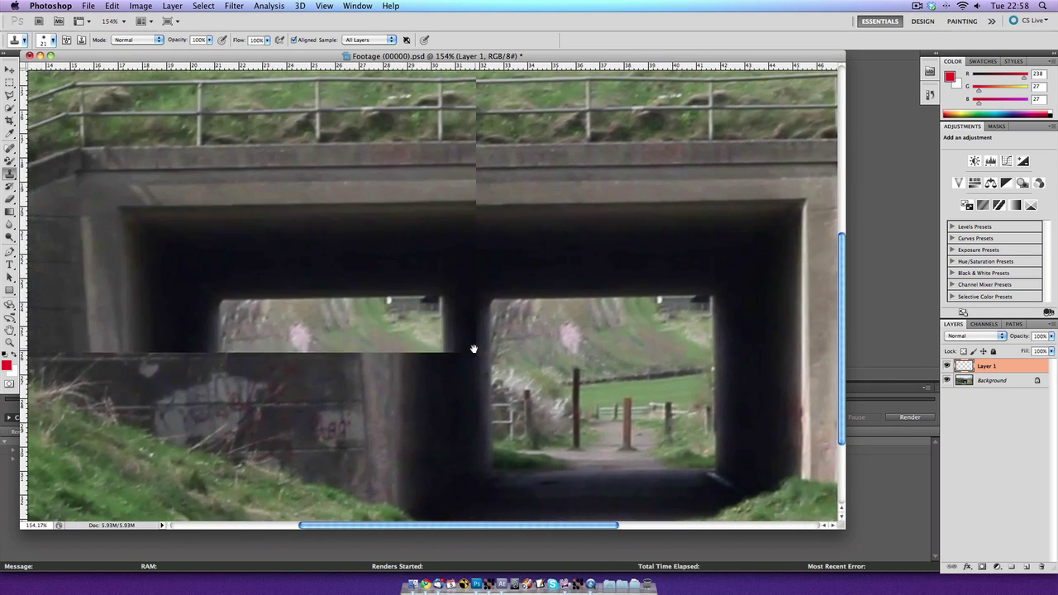
left_click(10, 148)
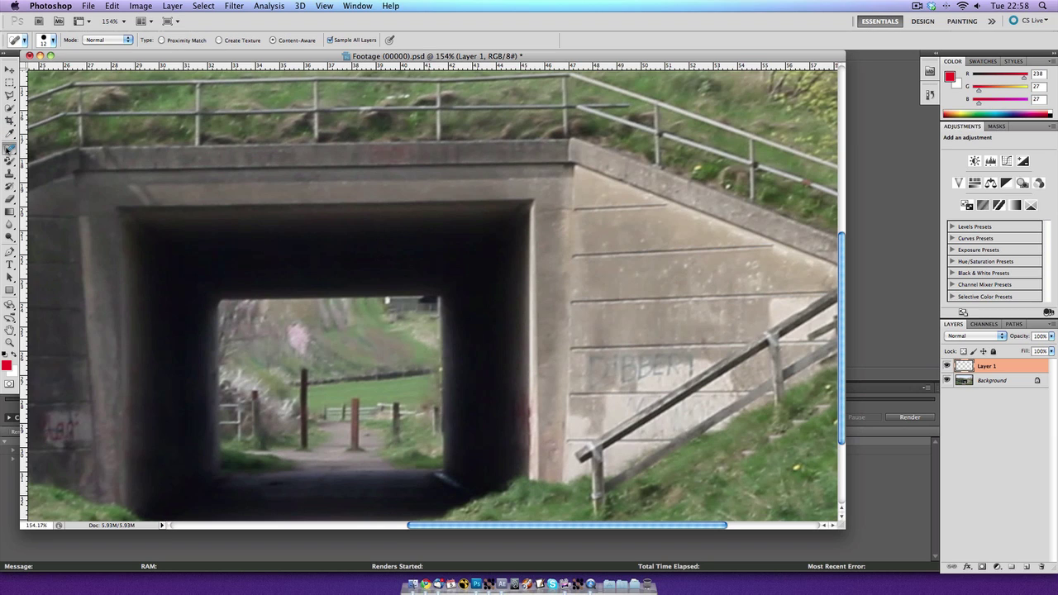
left_click(10, 148)
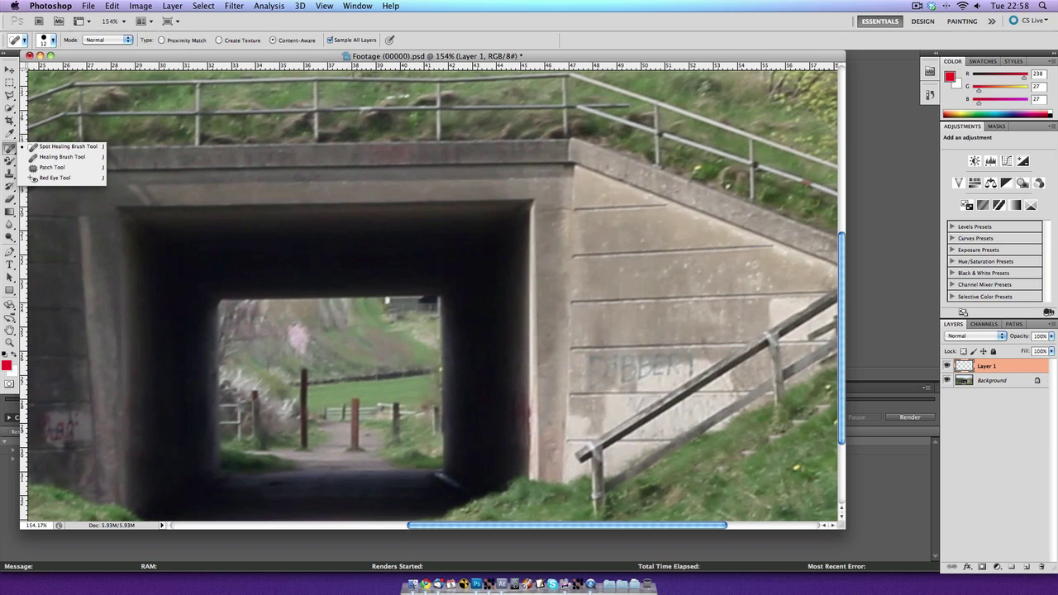
left_click(329, 40)
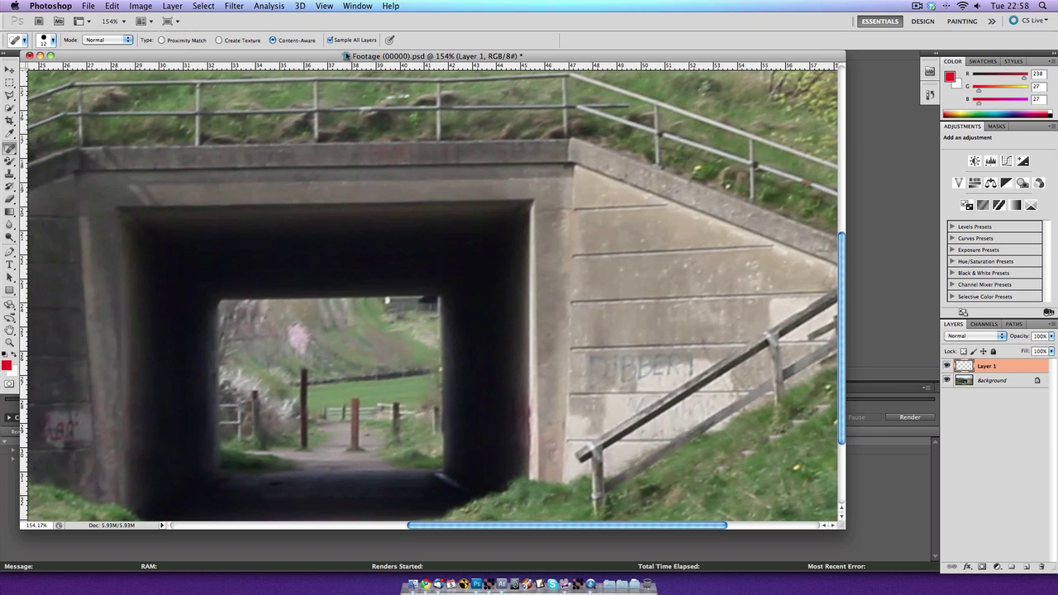
left_click(331, 39)
- Heal away the dark graffiti lettering on the sunlit wall above the wooden handrail
mouse_move(591, 361)
left_mouse_down()
mouse_move(621, 360)
mouse_move(574, 376)
mouse_move(602, 382)
mouse_move(607, 372)
left_mouse_up()
left_click(330, 40)
mouse_move(591, 385)
left_mouse_down()
mouse_move(601, 356)
mouse_move(596, 381)
mouse_move(626, 375)
mouse_move(613, 360)
mouse_move(621, 365)
mouse_move(601, 365)
mouse_move(642, 365)
mouse_move(622, 375)
mouse_move(634, 376)
mouse_move(609, 375)
mouse_move(639, 358)
mouse_move(659, 359)
mouse_move(644, 372)
mouse_move(673, 360)
mouse_move(684, 370)
mouse_move(690, 356)
mouse_move(689, 371)
mouse_move(653, 370)
left_mouse_up()
left_click(672, 369)
- Use the Clone Stamp to cover the pale patch left beside the handrail on the sunlit wall
key("s")
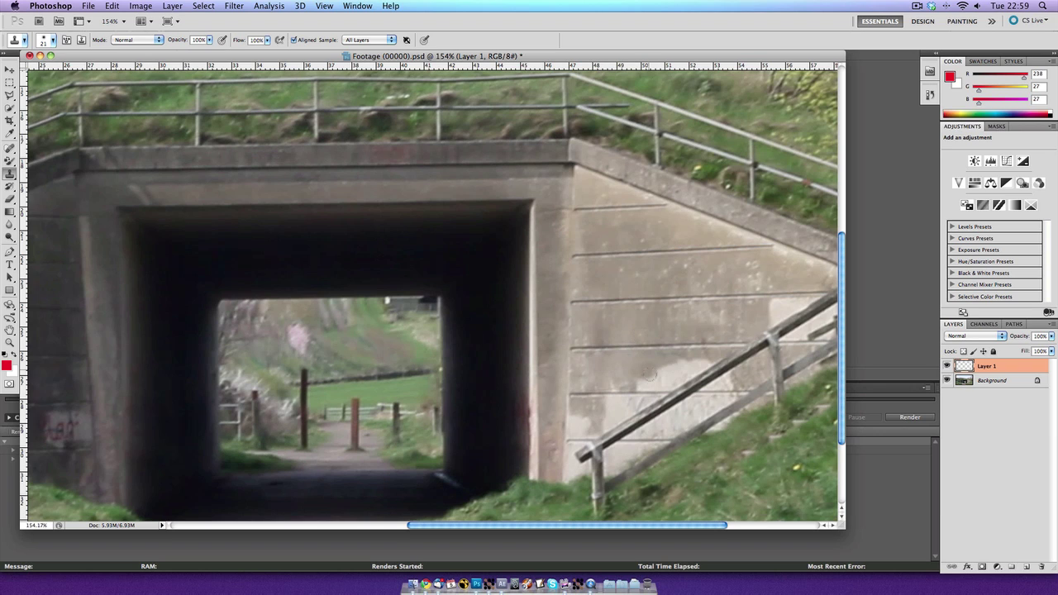
left_click(654, 379)
mouse_move(640, 380)
left_mouse_down()
mouse_move(676, 376)
mouse_move(670, 367)
mouse_move(697, 367)
left_mouse_up()
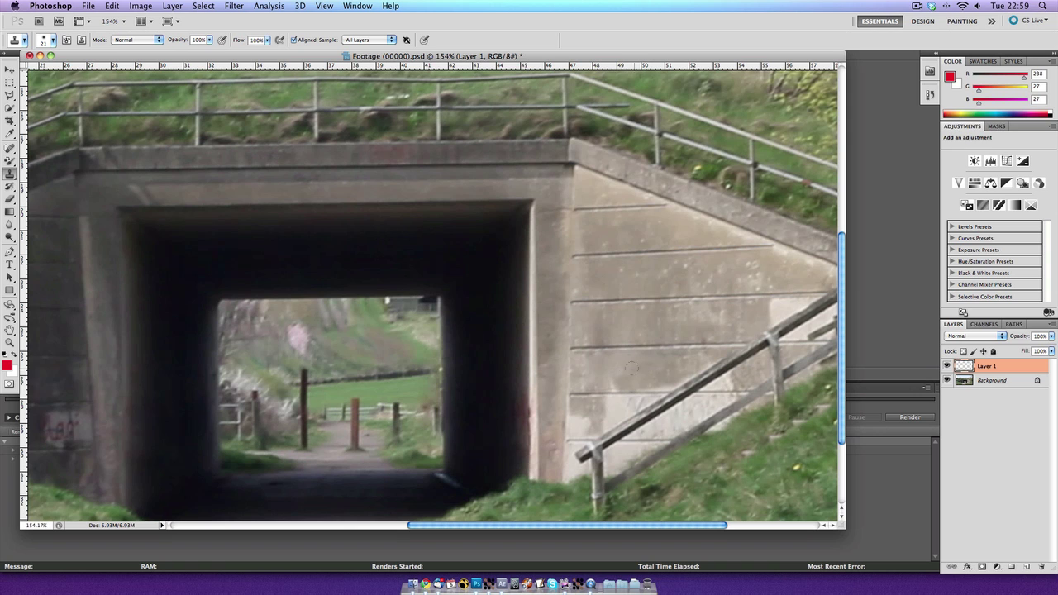
- Clone clean concrete over the upper pale paint patch on the shaded wall on the other side of the tunnel
left_click_drag(367, 296, 593, 285)
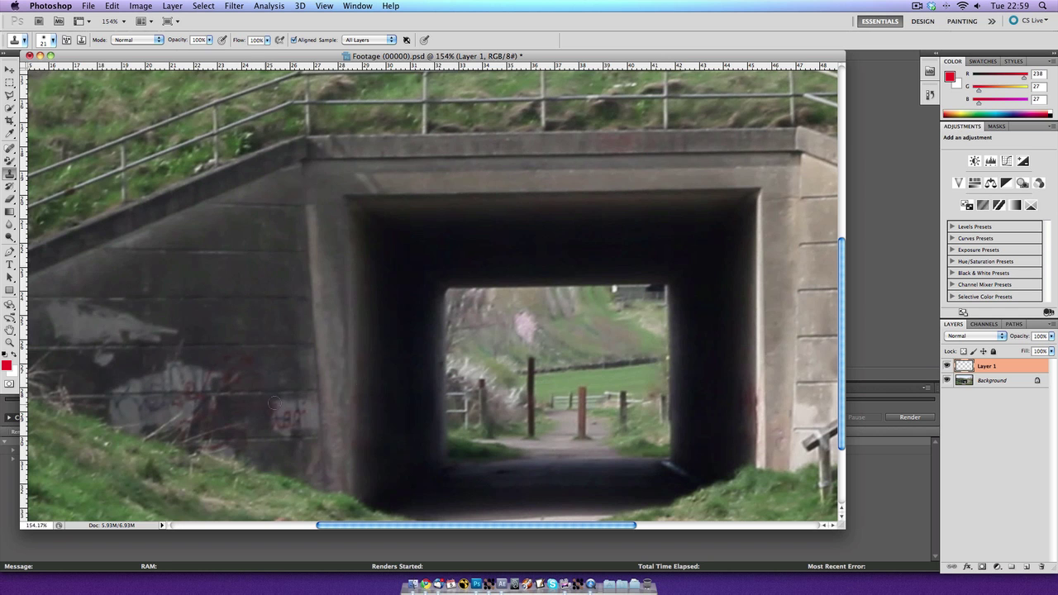
left_click_drag(482, 359, 333, 359)
scroll(661, 251, "right", 5)
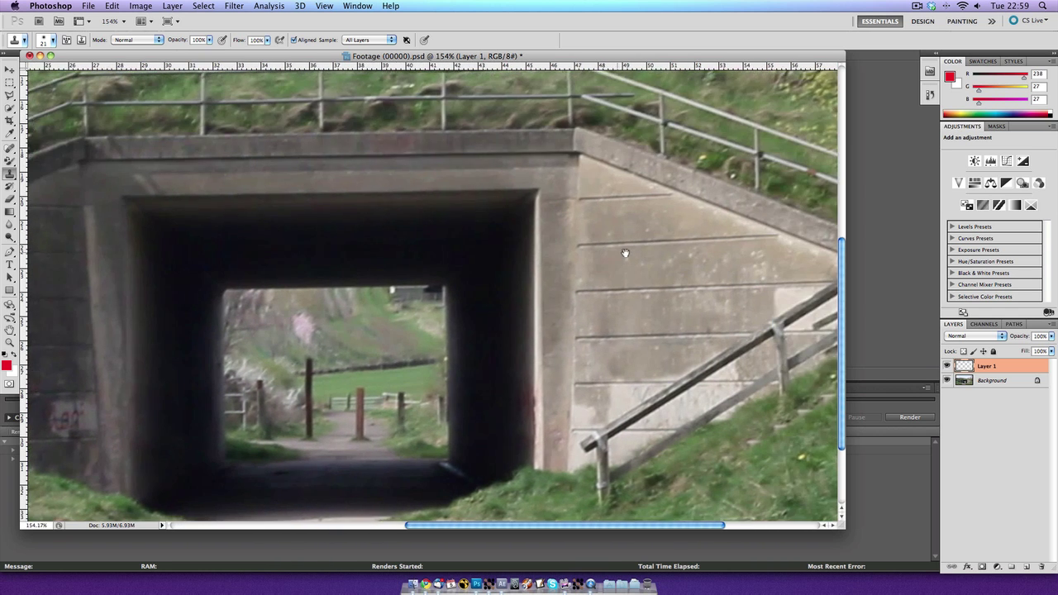
left_click_drag(413, 422, 638, 378)
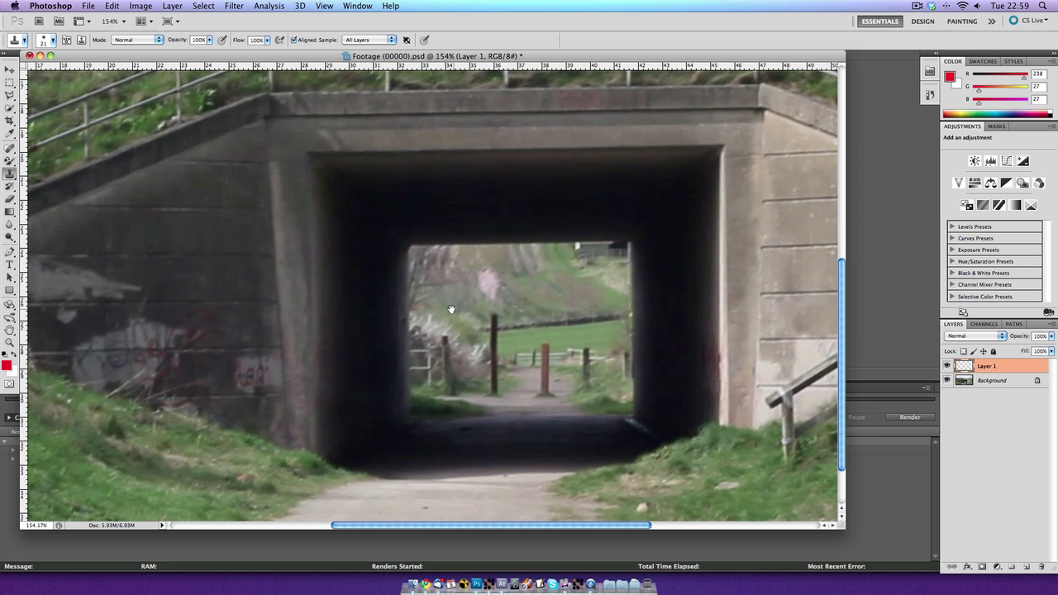
left_click_drag(349, 311, 714, 355)
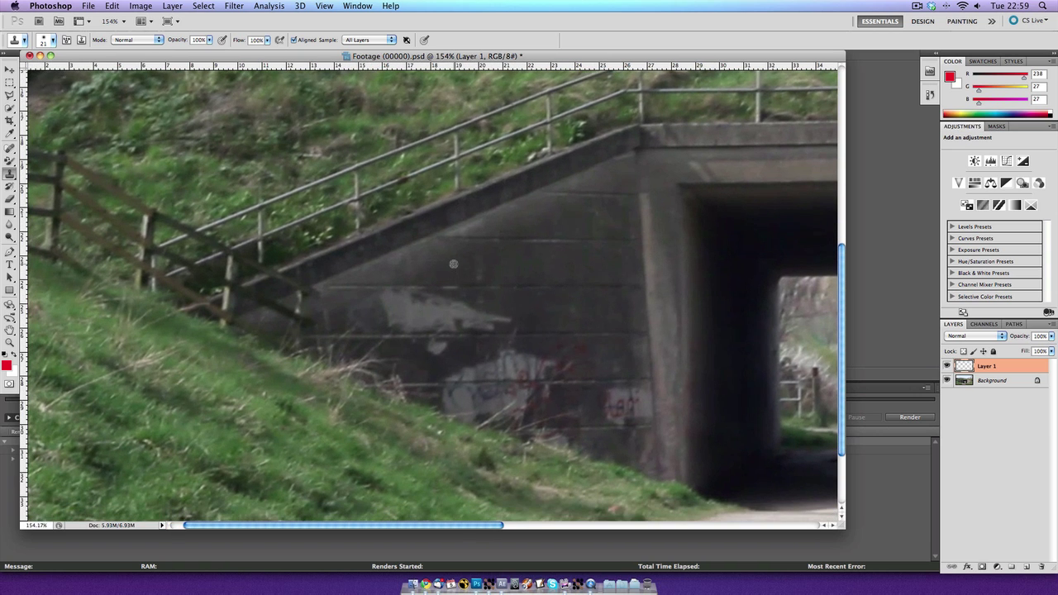
mouse_move(477, 308)
left_mouse_down()
mouse_move(504, 321)
mouse_move(465, 320)
mouse_move(458, 306)
left_mouse_up()
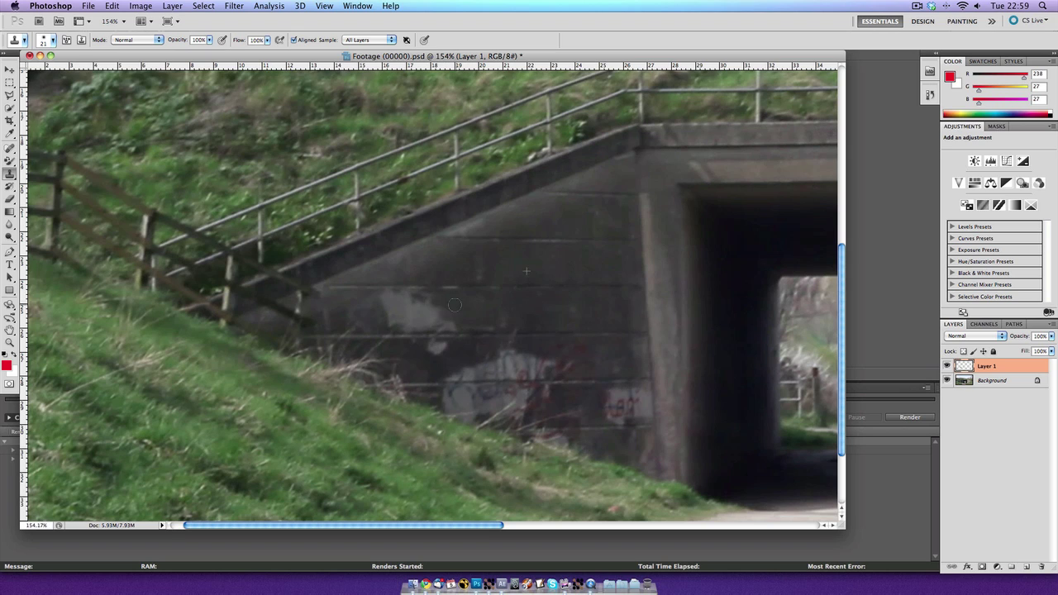
mouse_move(423, 276)
left_mouse_down()
mouse_move(378, 300)
mouse_move(422, 301)
mouse_move(396, 304)
left_mouse_up()
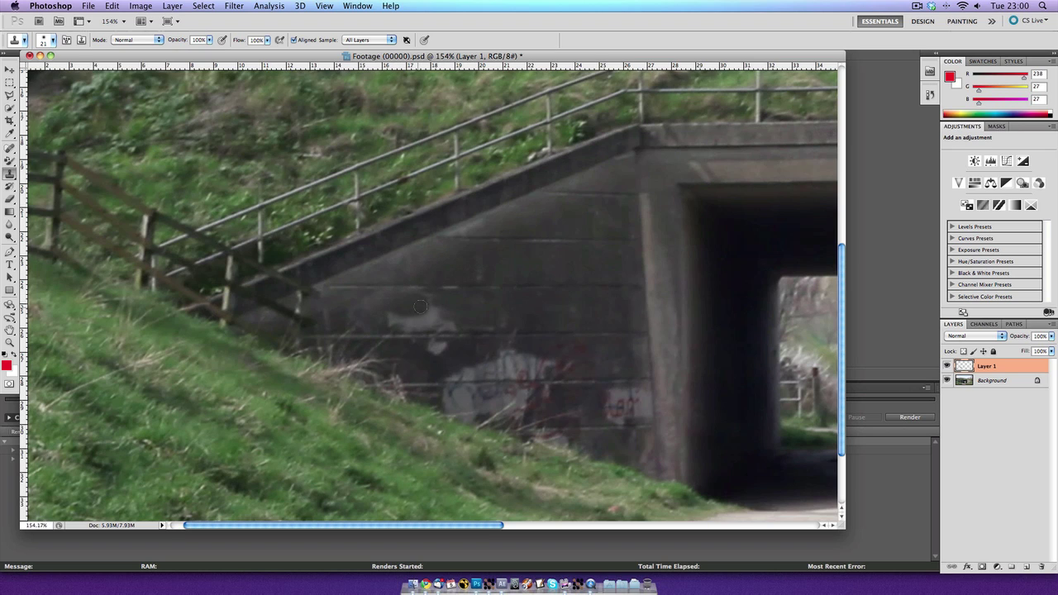
mouse_move(419, 301)
left_mouse_down()
mouse_move(358, 311)
mouse_move(451, 309)
mouse_move(390, 320)
mouse_move(471, 321)
left_mouse_up()
- Resample nearby concrete and retouch the remains of the shaded wall's upper paint patch, undoing one stroke and repainting it
left_click(492, 309, "alt")
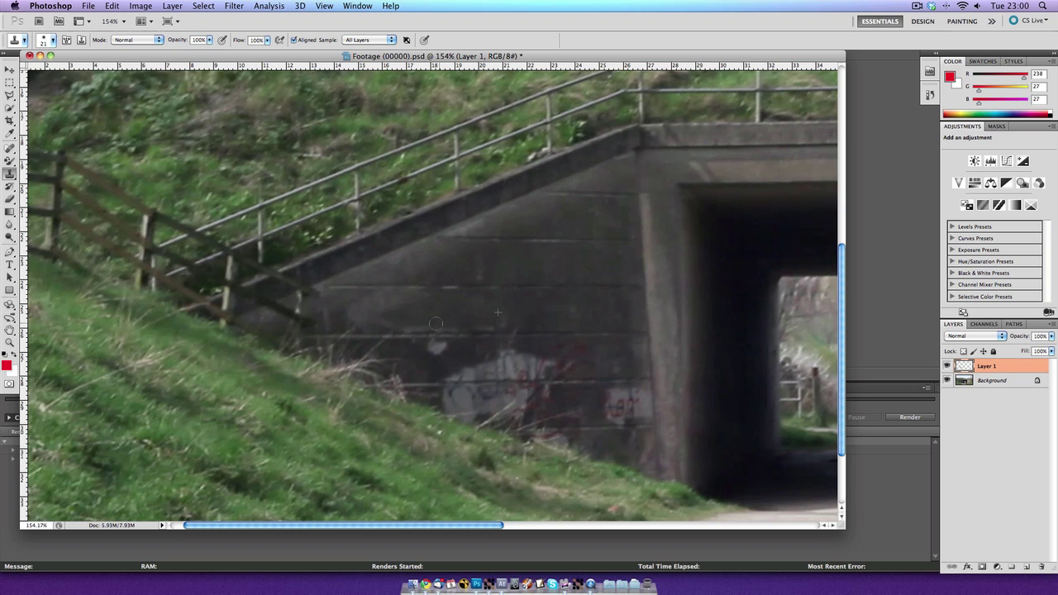
left_click(450, 269, "alt")
mouse_move(397, 303)
left_mouse_down()
mouse_move(431, 285)
mouse_move(408, 300)
left_mouse_up()
key("super+z")
mouse_move(419, 293)
left_mouse_down()
mouse_move(385, 302)
mouse_move(392, 315)
left_mouse_up()
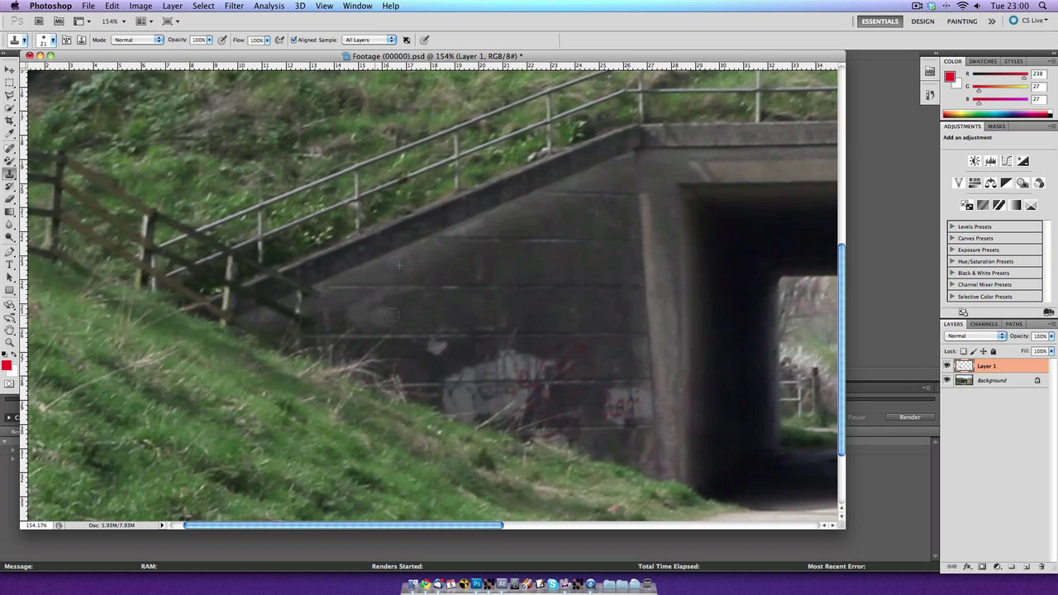
- Clone out the small white spot and the upper part of the white and red graffiti on the shaded wall
left_click(553, 316, "alt")
mouse_move(432, 350)
left_mouse_down()
mouse_move(531, 356)
mouse_move(449, 370)
mouse_move(458, 373)
mouse_move(524, 370)
left_mouse_up()
left_click(524, 295, "alt")
left_click_drag(564, 365, 565, 353)
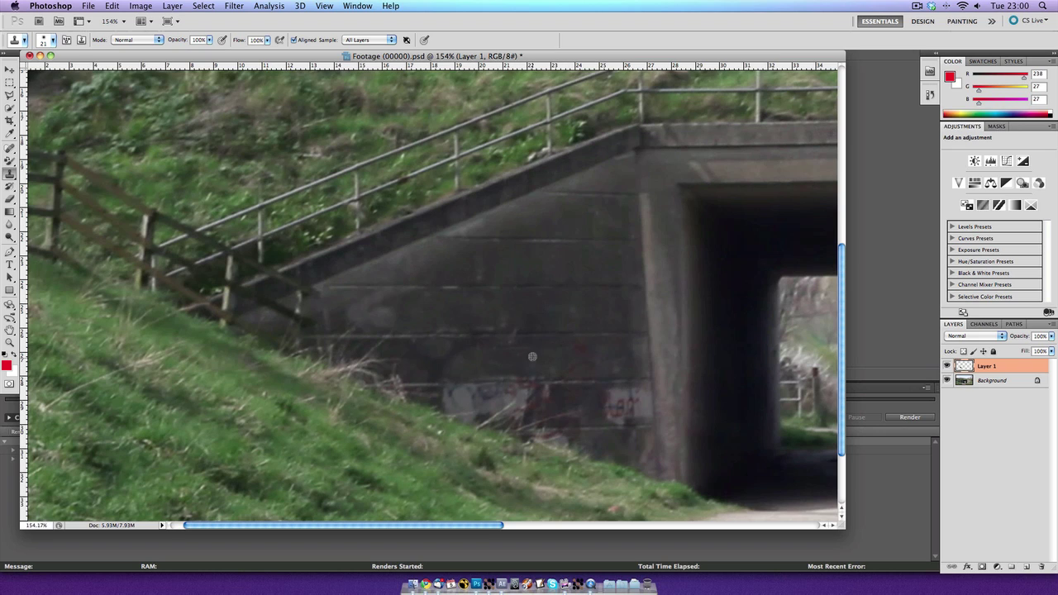
left_click_drag(454, 354, 456, 347)
- Clone out the lower part of the white graffiti just above the grass on the shaded wall
left_click(577, 396, "alt")
mouse_move(552, 404)
left_mouse_down()
mouse_move(479, 391)
mouse_move(529, 386)
mouse_move(447, 396)
mouse_move(503, 404)
mouse_move(572, 389)
mouse_move(539, 391)
left_mouse_up()
left_click(536, 319, "alt")
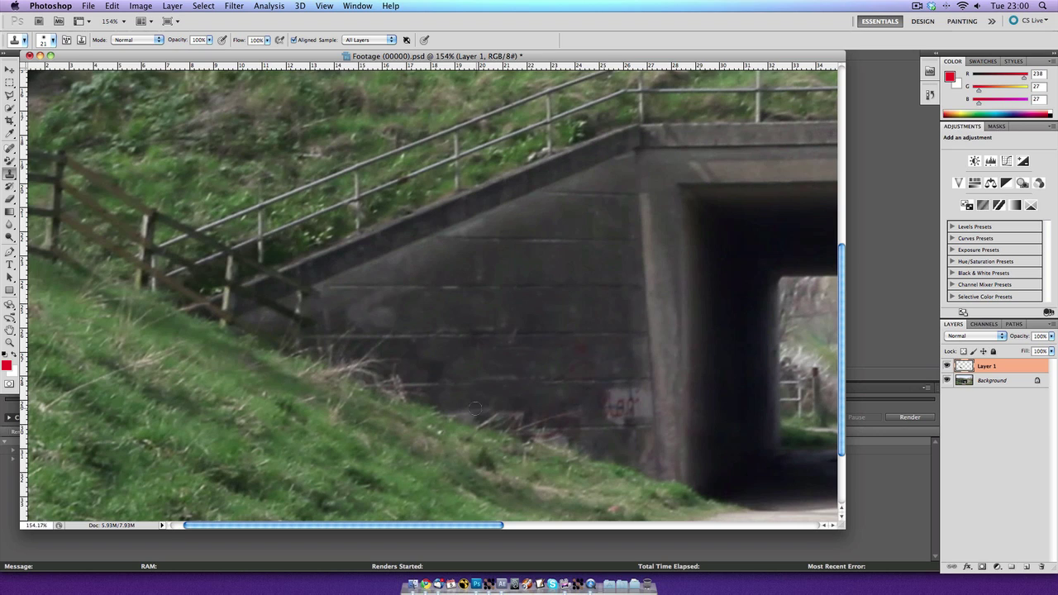
mouse_move(486, 413)
left_mouse_down()
mouse_move(461, 411)
mouse_move(516, 412)
left_mouse_up()
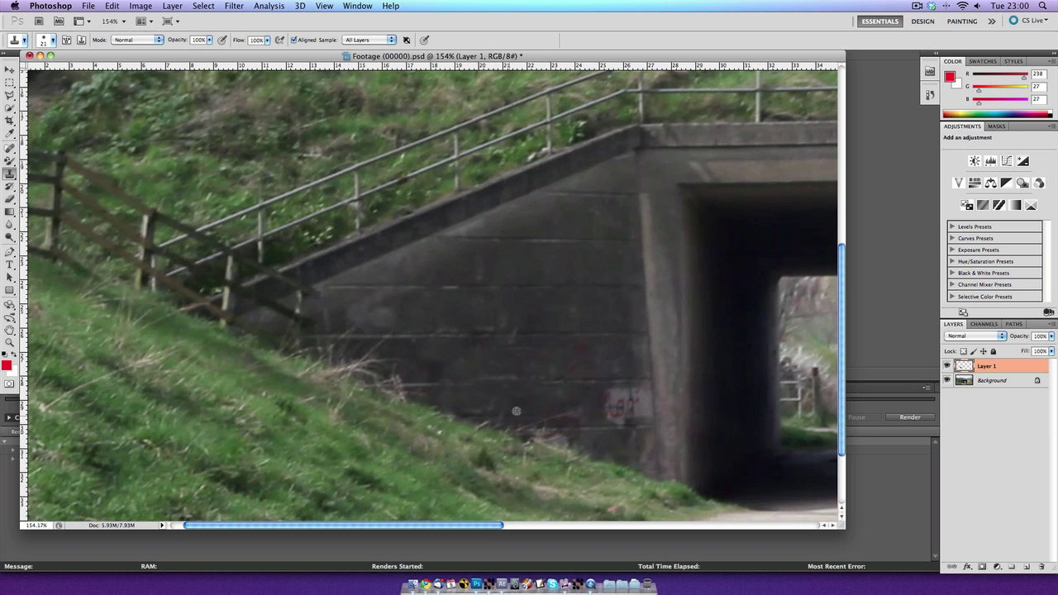
- Clone out the small red-lettered graffiti beside the tunnel pillar and the remaining marks across the shaded wall
left_click(543, 352, "alt")
mouse_move(622, 400)
left_mouse_down()
mouse_move(631, 398)
mouse_move(616, 407)
mouse_move(638, 404)
left_mouse_up()
left_click(640, 348, "alt")
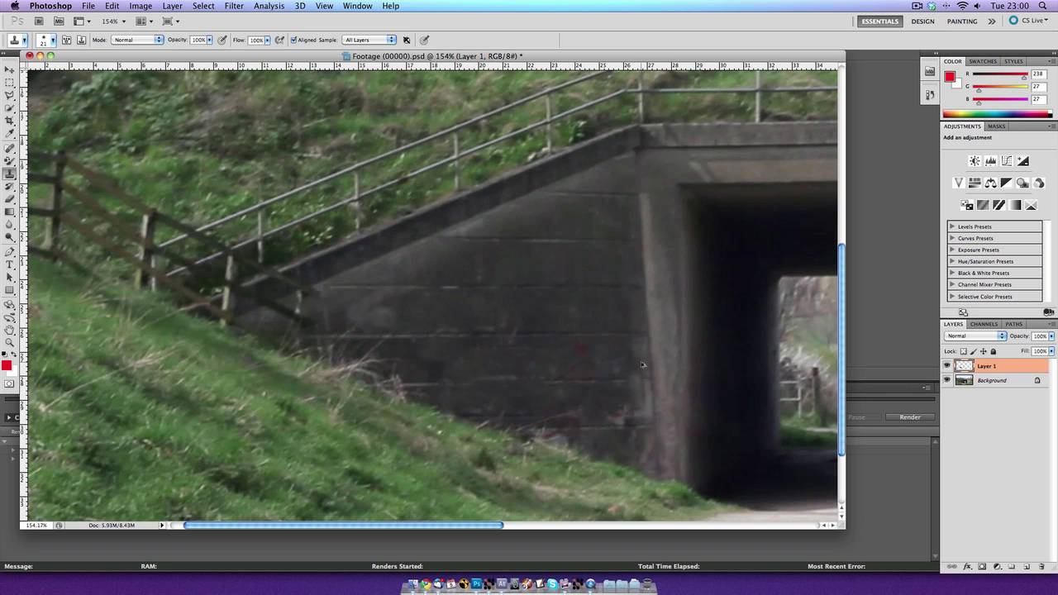
key("x")
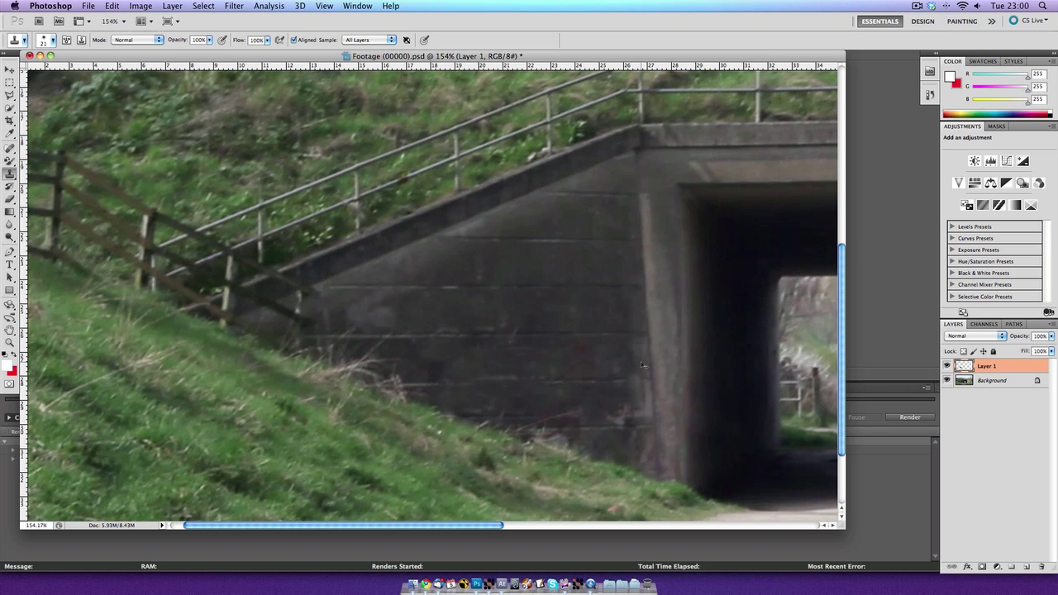
left_click_drag(633, 392, 624, 411)
left_click(613, 321, "alt")
left_click_drag(623, 421, 563, 417)
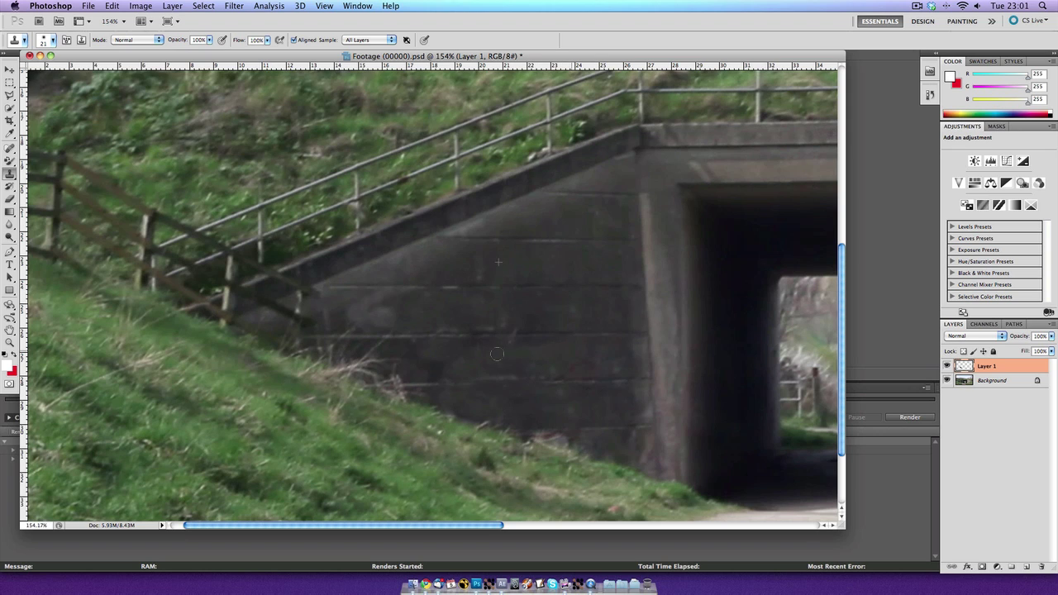
mouse_move(577, 363)
left_mouse_down()
mouse_move(479, 351)
mouse_move(413, 358)
mouse_move(444, 371)
left_mouse_up()
left_click(563, 442)
- Clone over the remaining pale and reddish marks low on the sunlit wall behind the handrail, undoing and repainting one stroke
left_click_drag(627, 307, 223, 338)
left_click_drag(240, 374, 328, 330)
mouse_move(456, 366)
left_mouse_down()
mouse_move(490, 366)
mouse_move(457, 384)
mouse_move(501, 361)
left_mouse_up()
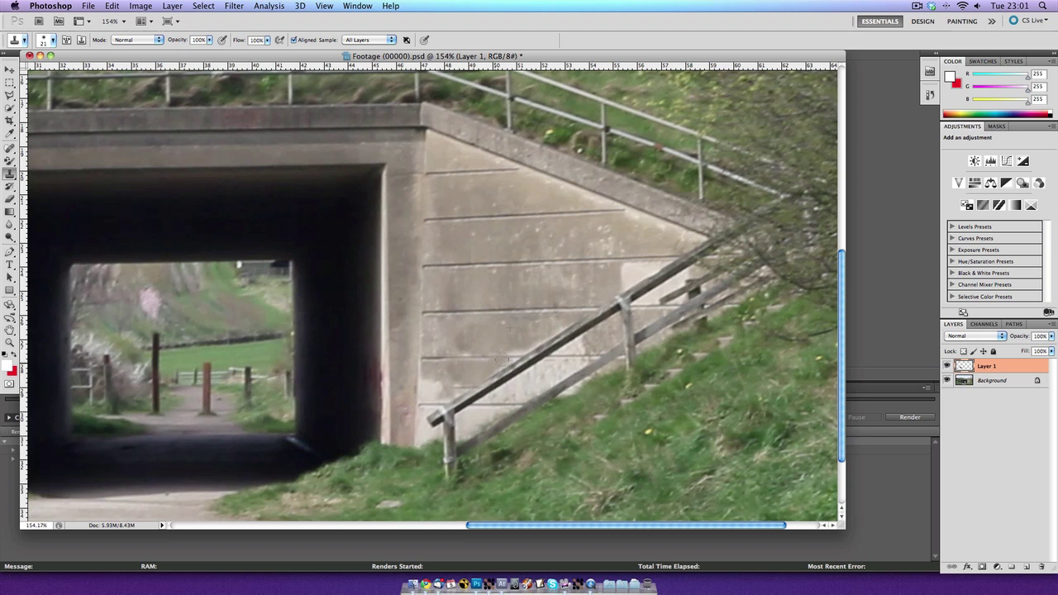
mouse_move(433, 375)
left_mouse_down()
mouse_move(426, 384)
mouse_move(452, 395)
mouse_move(503, 365)
mouse_move(483, 380)
left_mouse_up()
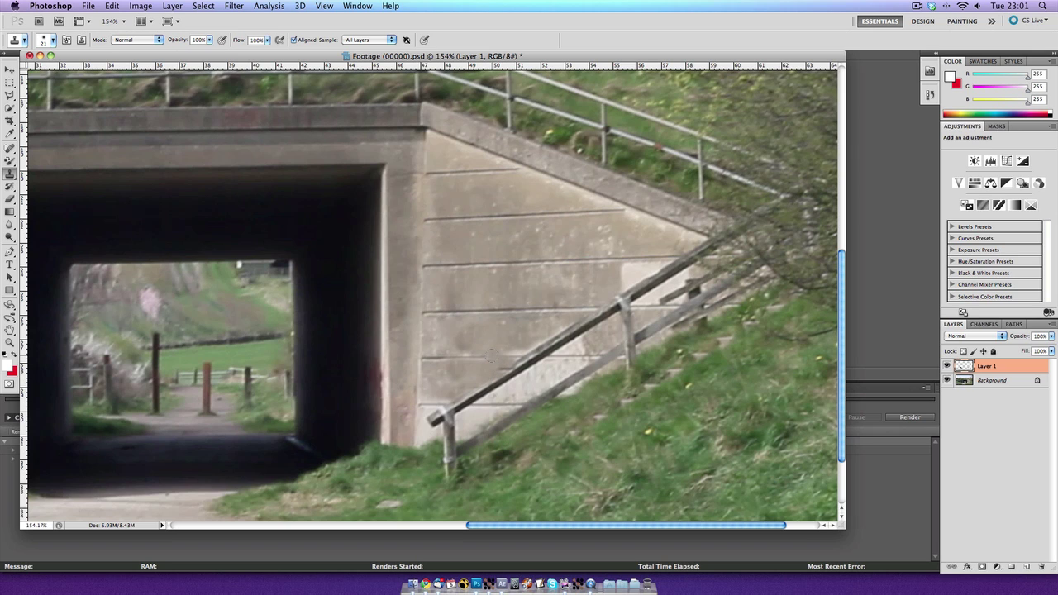
key("super+z")
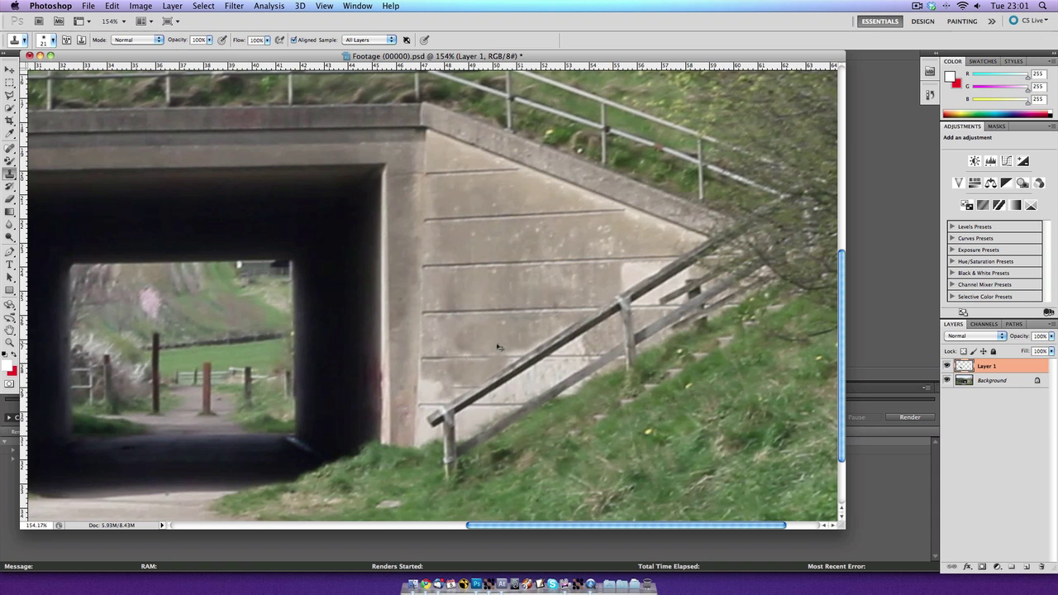
left_click_drag(432, 387, 440, 389)
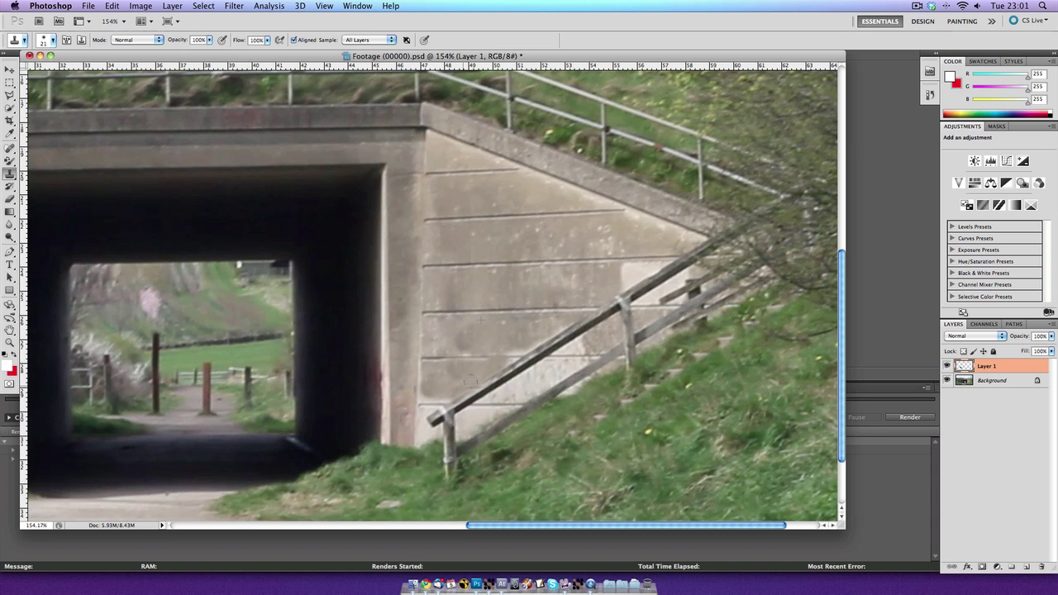
left_click_drag(426, 338, 607, 310)
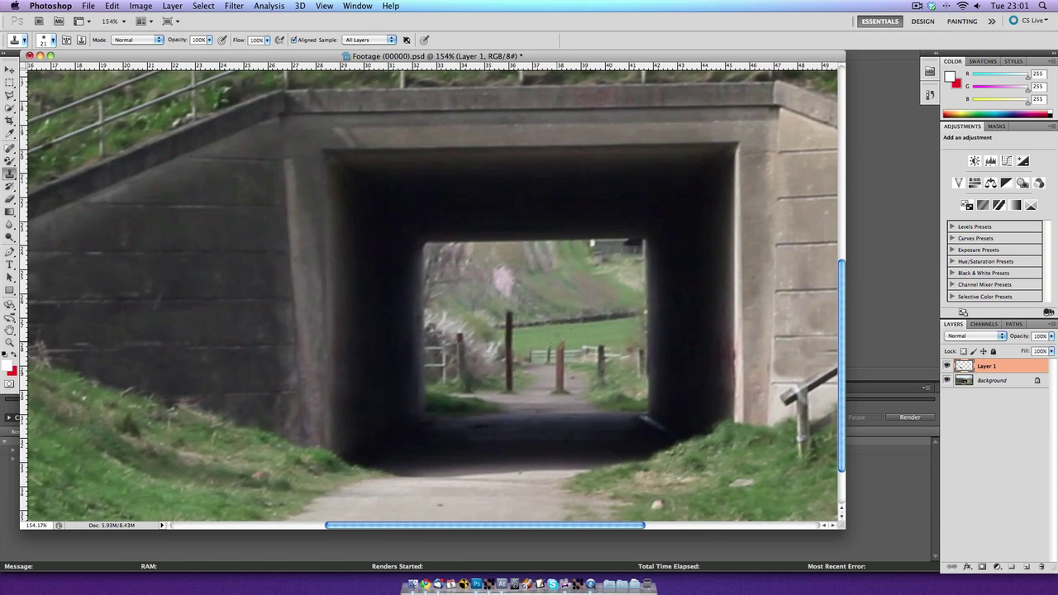
- Clone out the reddish post, the distant gate, the post beside it and the tall dark post seen through the tunnel opening
left_click_drag(559, 346, 558, 382)
left_click(561, 388)
left_click(558, 379)
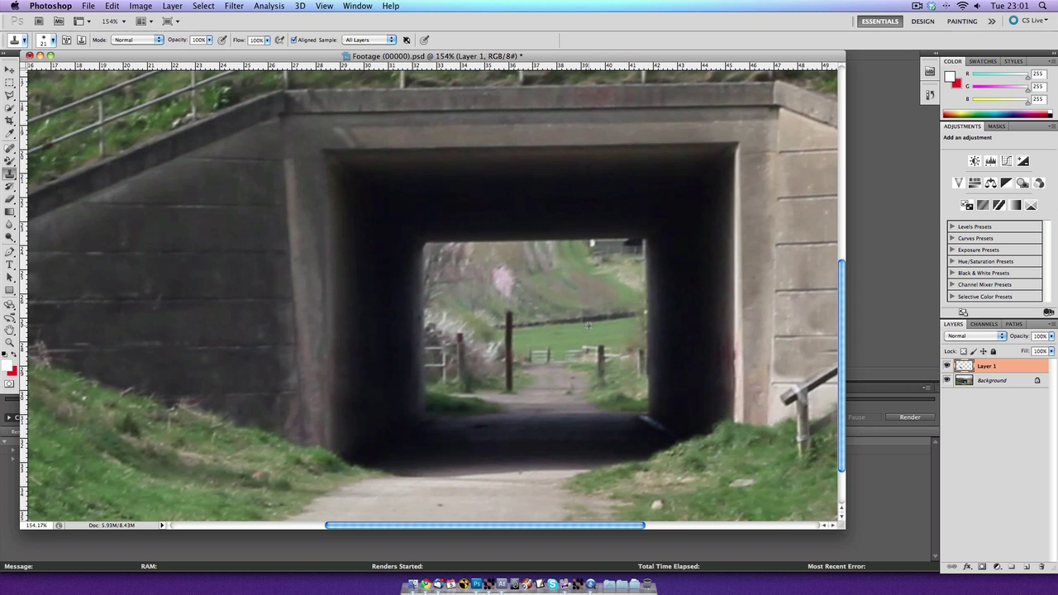
left_click(541, 353)
left_click(597, 345)
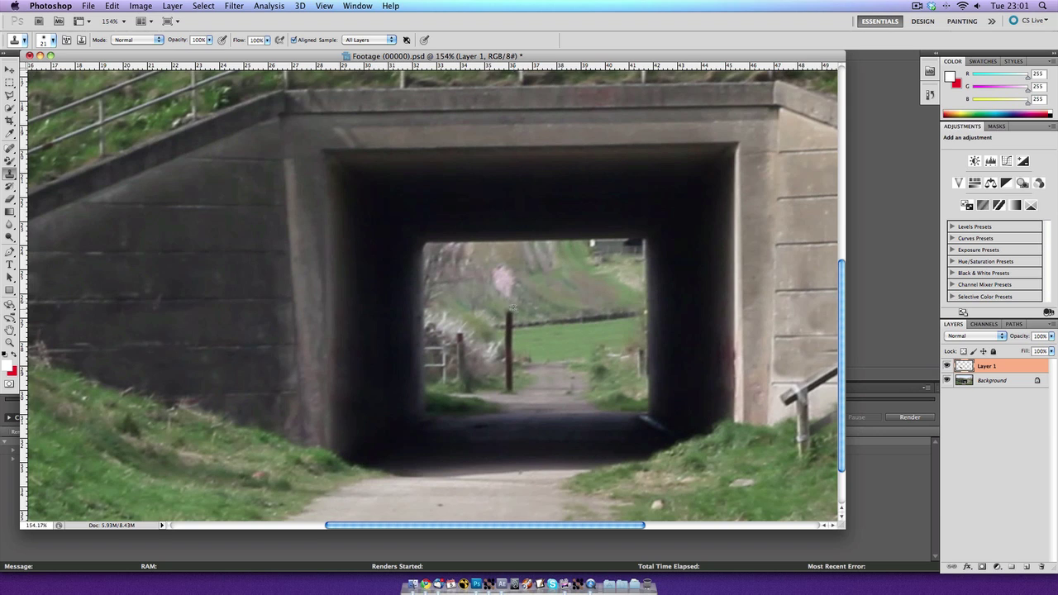
mouse_move(503, 316)
left_mouse_down()
mouse_move(519, 318)
mouse_move(515, 348)
mouse_move(493, 381)
mouse_move(510, 378)
mouse_move(502, 343)
mouse_move(510, 367)
left_mouse_up()
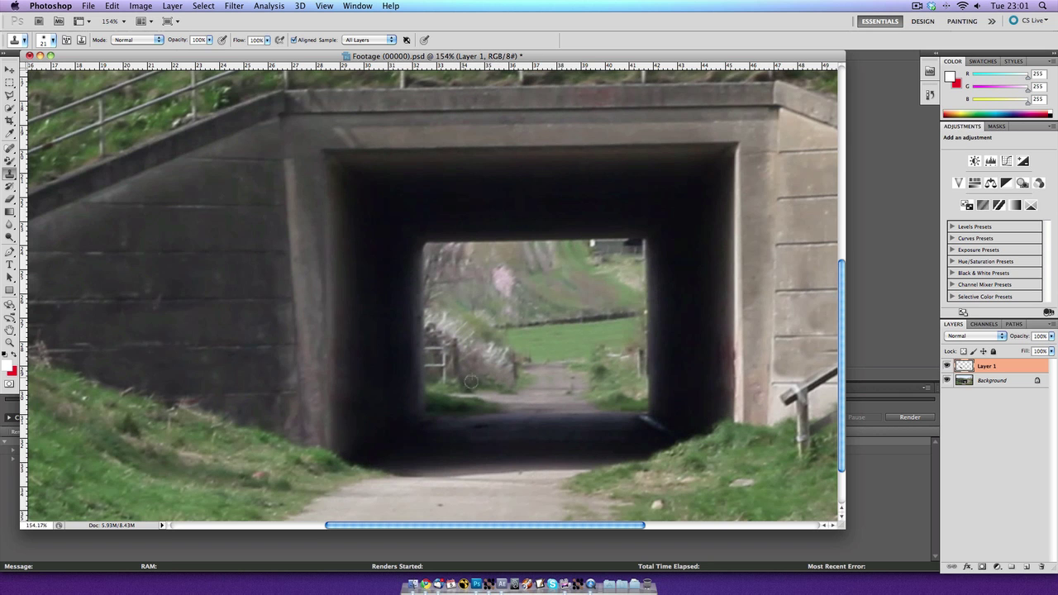
- Hide the Background layer so only the cloned patches show, and save the PSD with Maximize Compatibility on
scroll(474, 346, "down", 5)
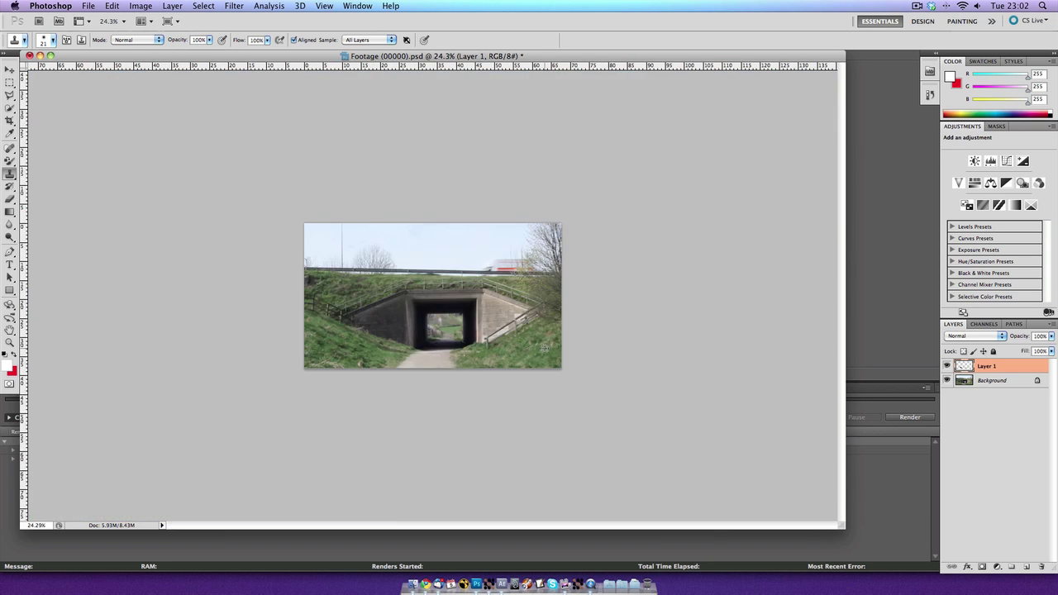
scroll(542, 349, "up", 4)
scroll(525, 349, "down", 1)
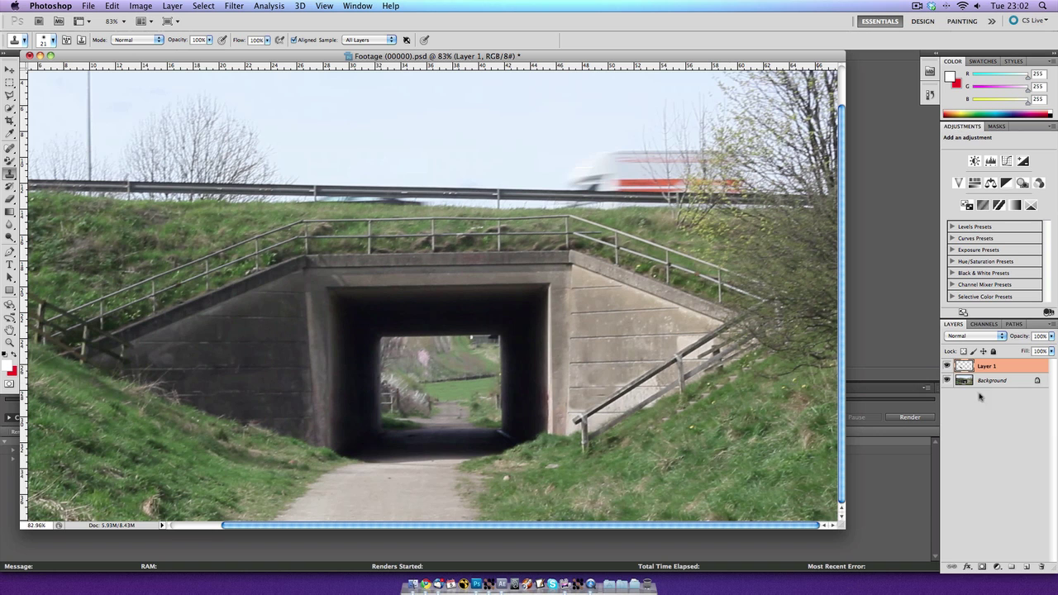
left_click(947, 381)
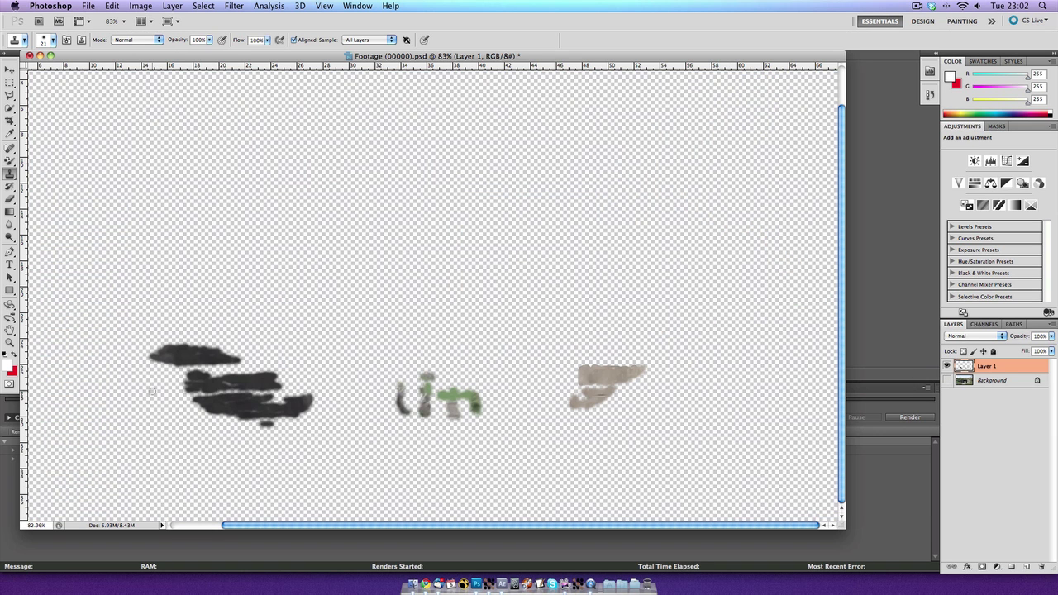
key("super+s")
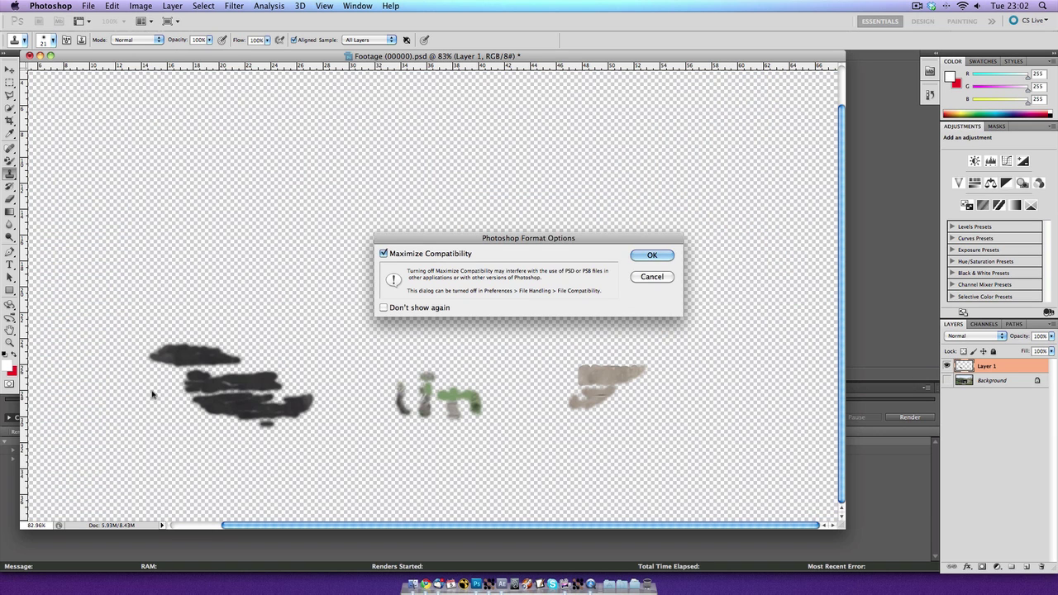
left_click(653, 257)
- Switch to After Effects and import Footage (00000).psd as a composition with editable layer styles
left_click(859, 271)
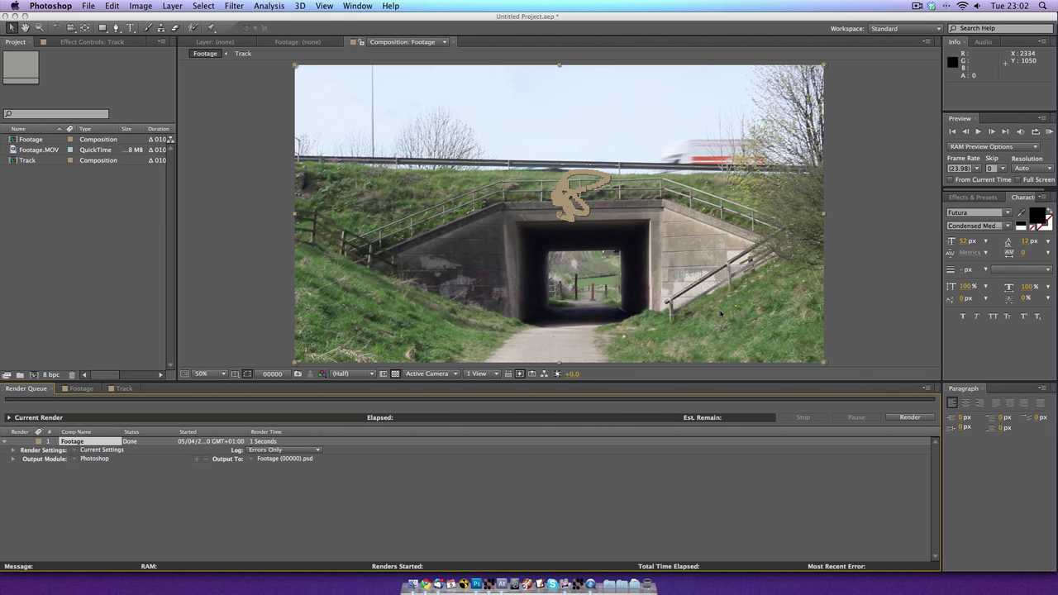
left_click(81, 389)
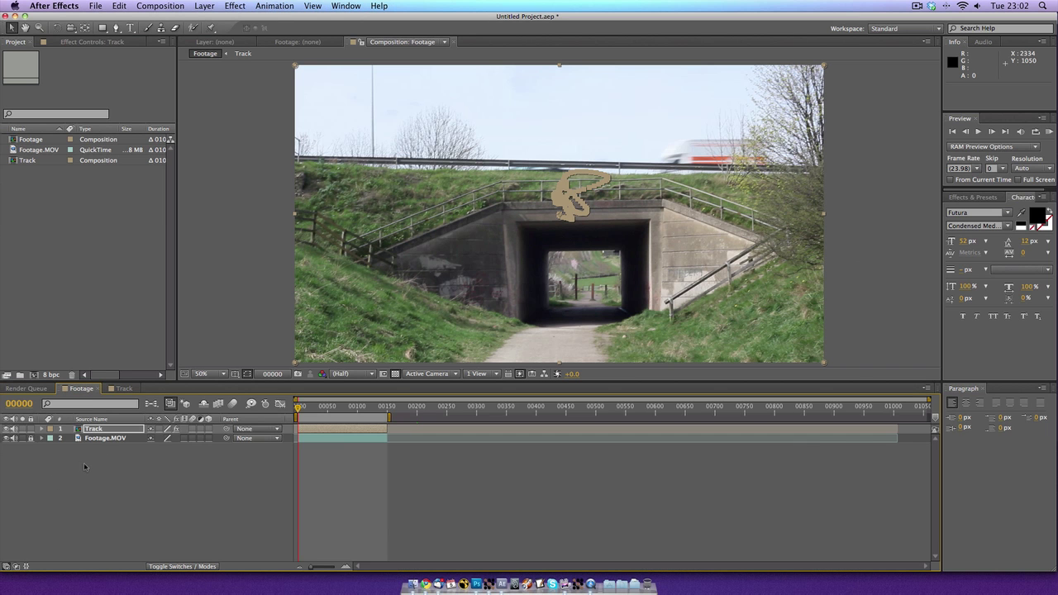
right_click(51, 258)
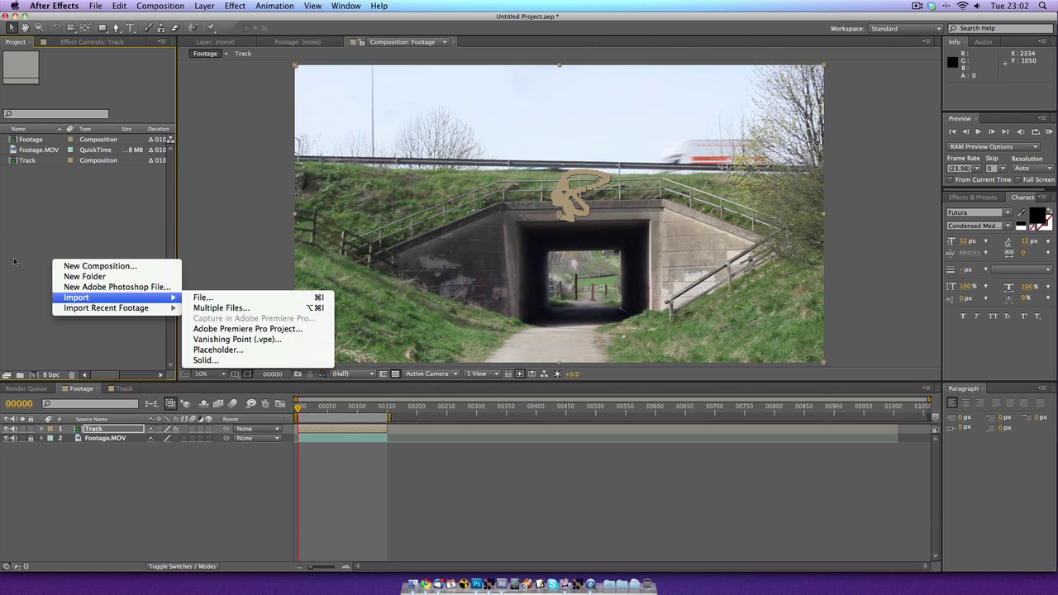
mouse_move(162, 300)
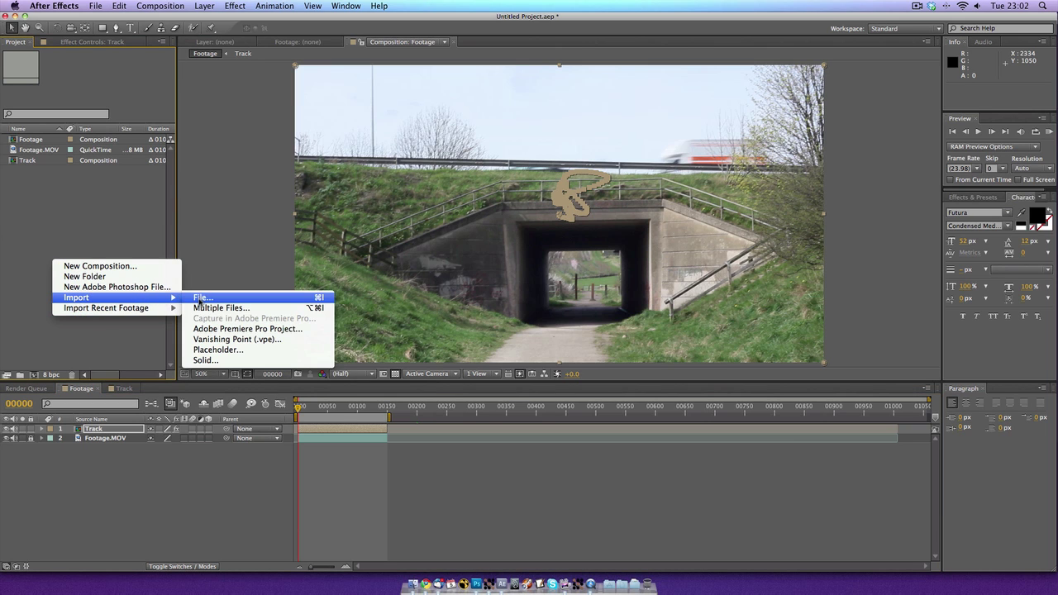
left_click(200, 299)
left_click(345, 226)
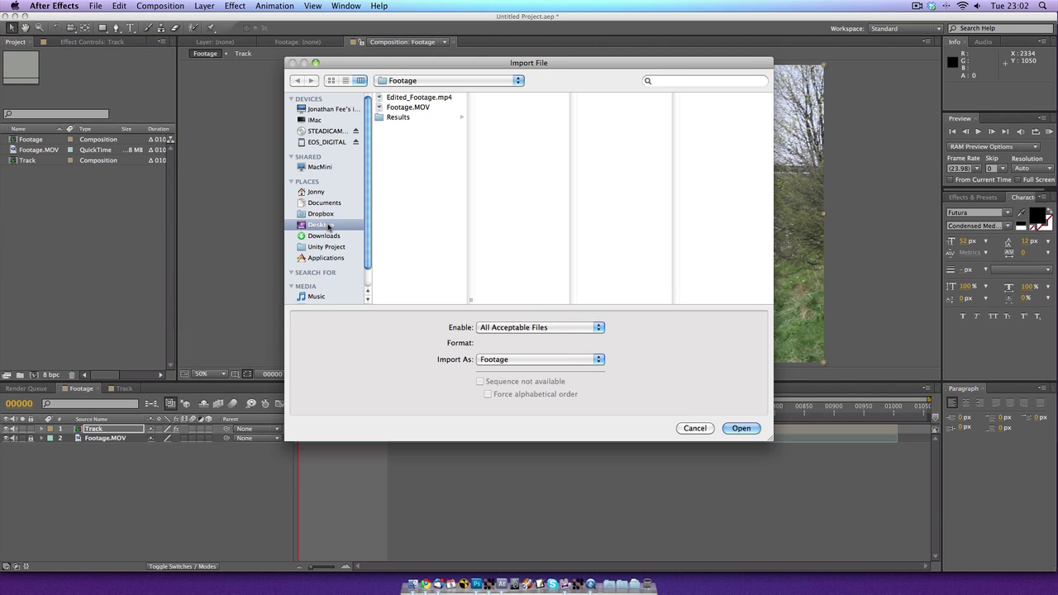
double_click(409, 109)
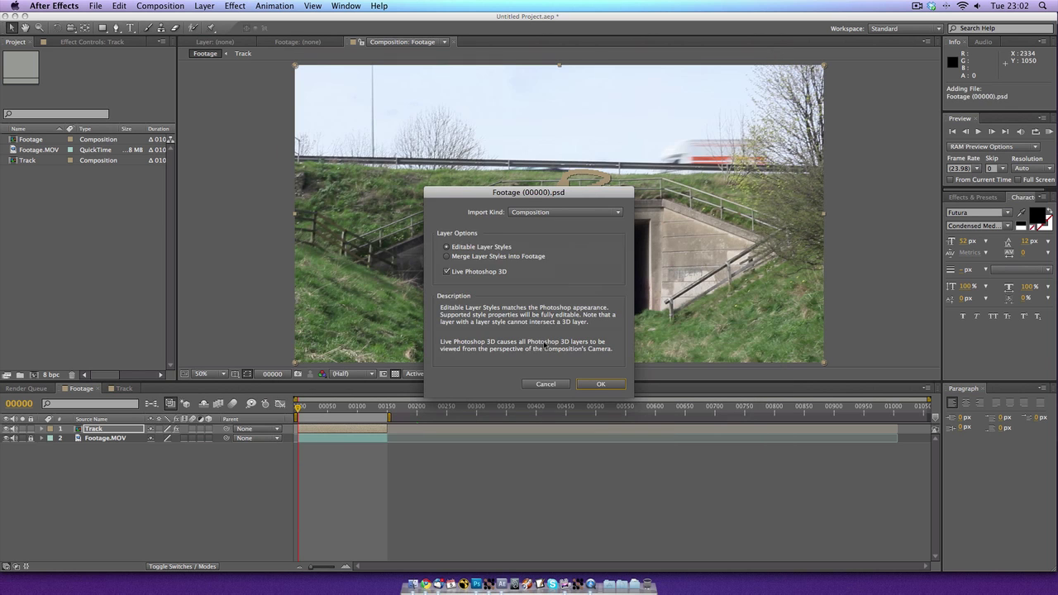
left_click(588, 386)
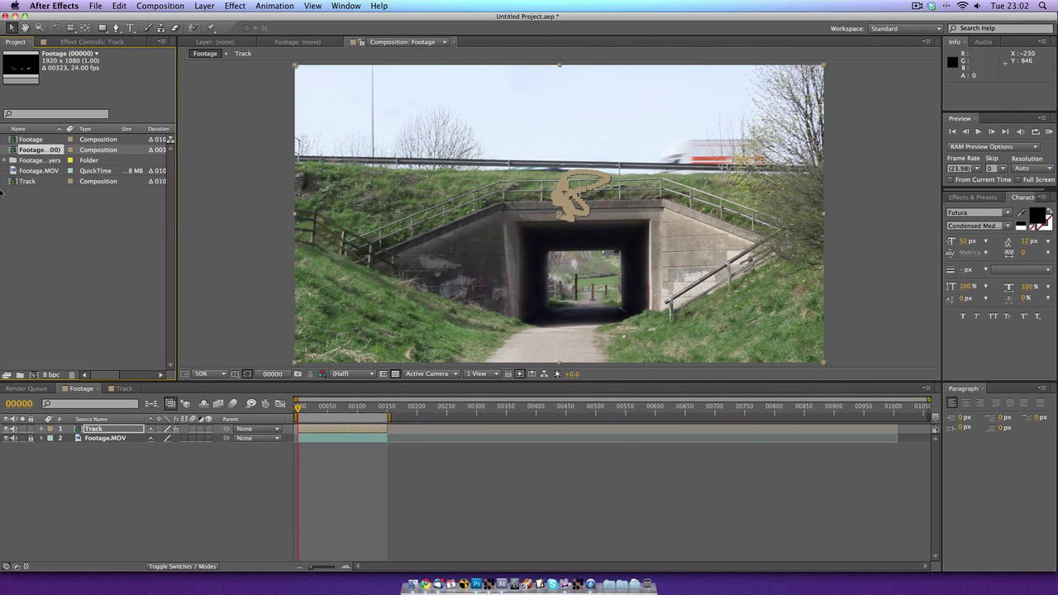
- Open the imported Footage (00000) composition and delete its Background layer
double_click(15, 150)
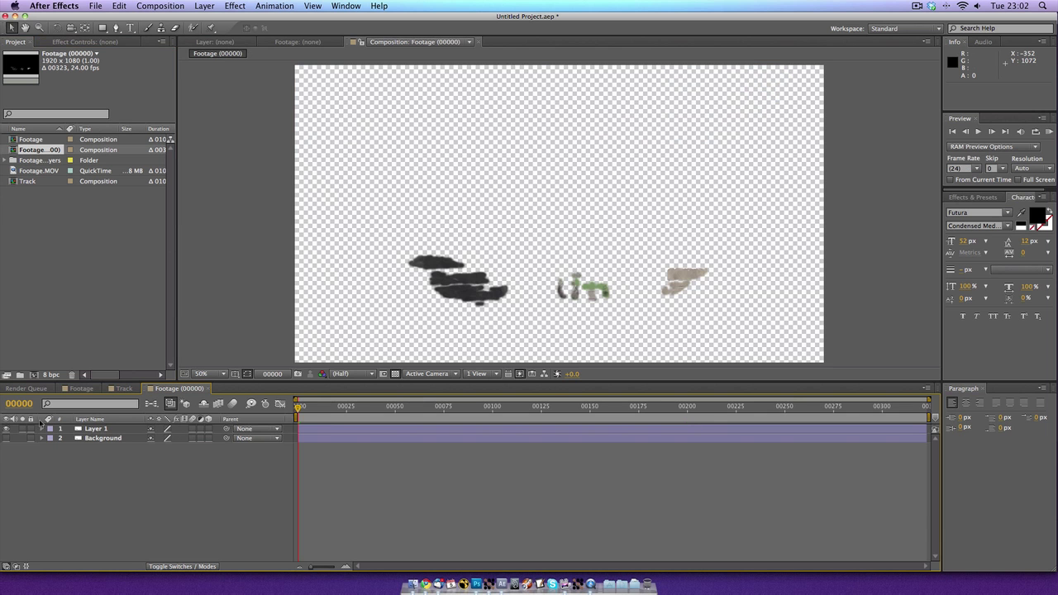
left_click(86, 438)
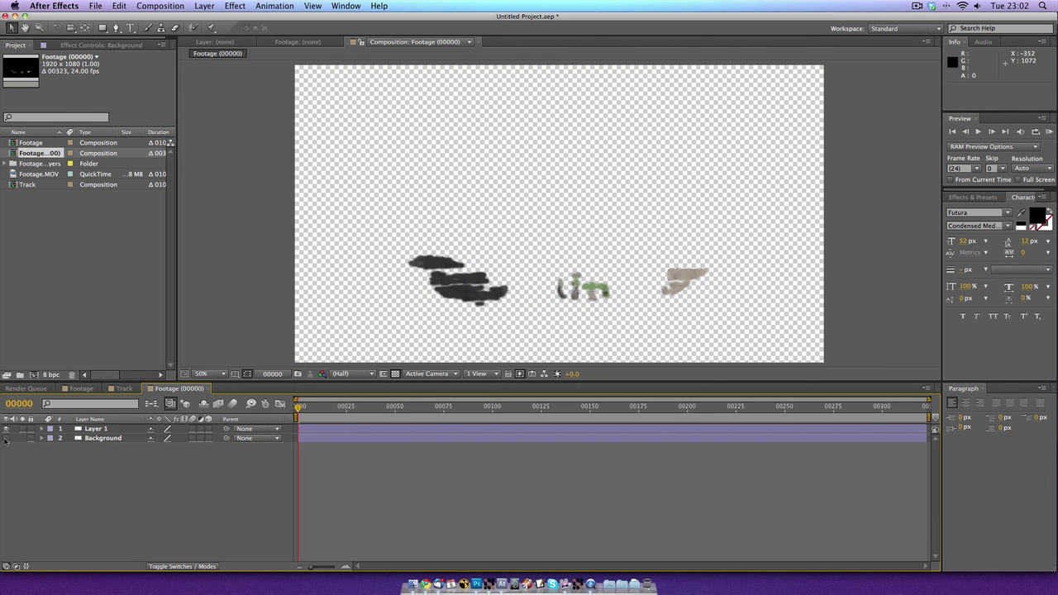
left_click(6, 439)
left_click(6, 438)
left_click(115, 439)
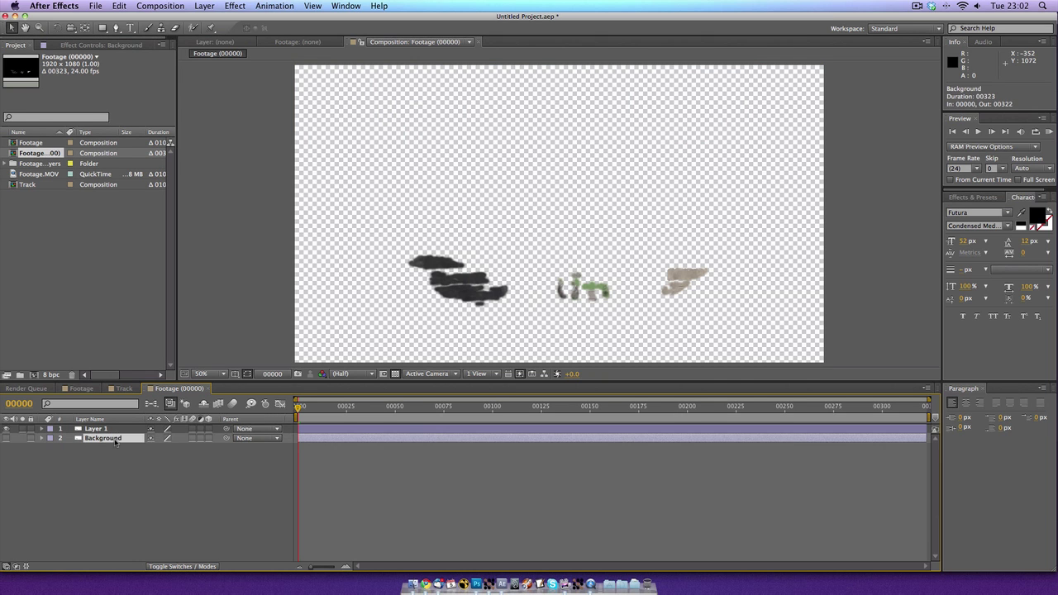
key("Delete")
- Cut Layer 1 from the imported composition, paste it above Guide in the Track composition, and shift it to start at frame 50
left_click(110, 432)
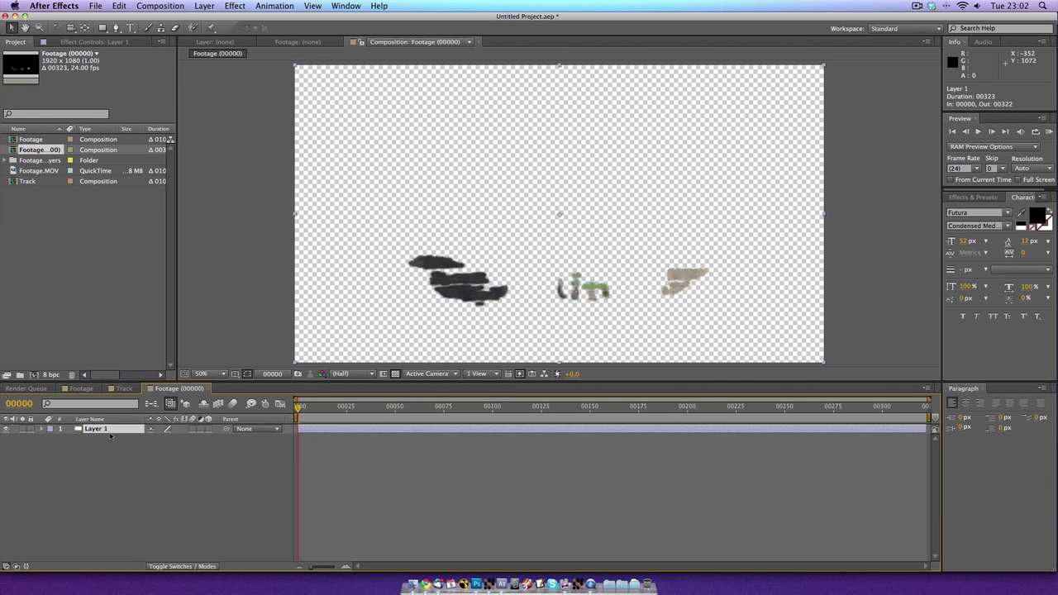
key("Delete")
left_click(119, 388)
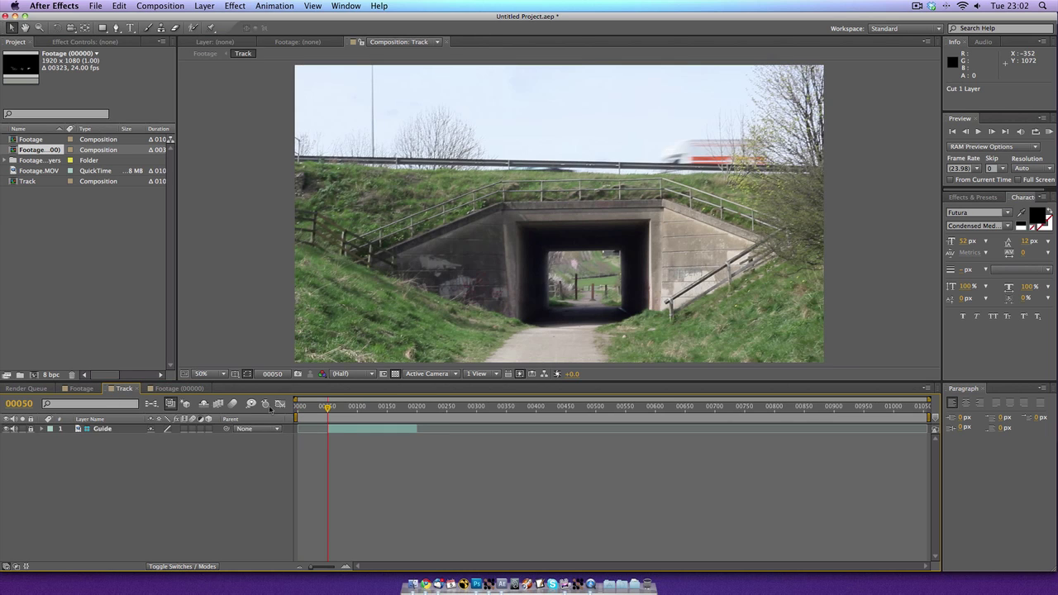
key("super+v")
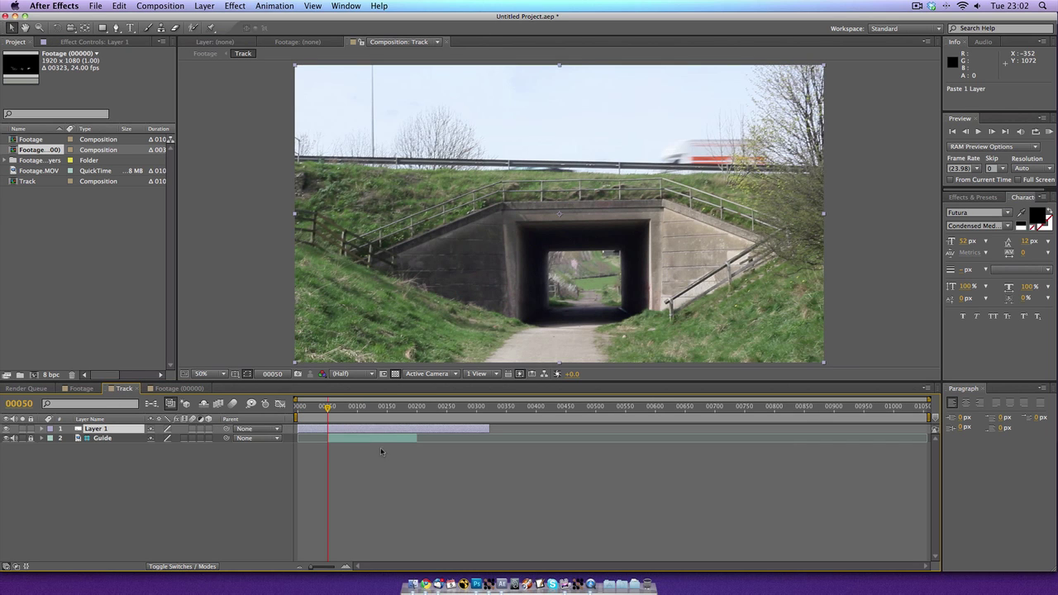
left_click_drag(372, 429, 404, 430)
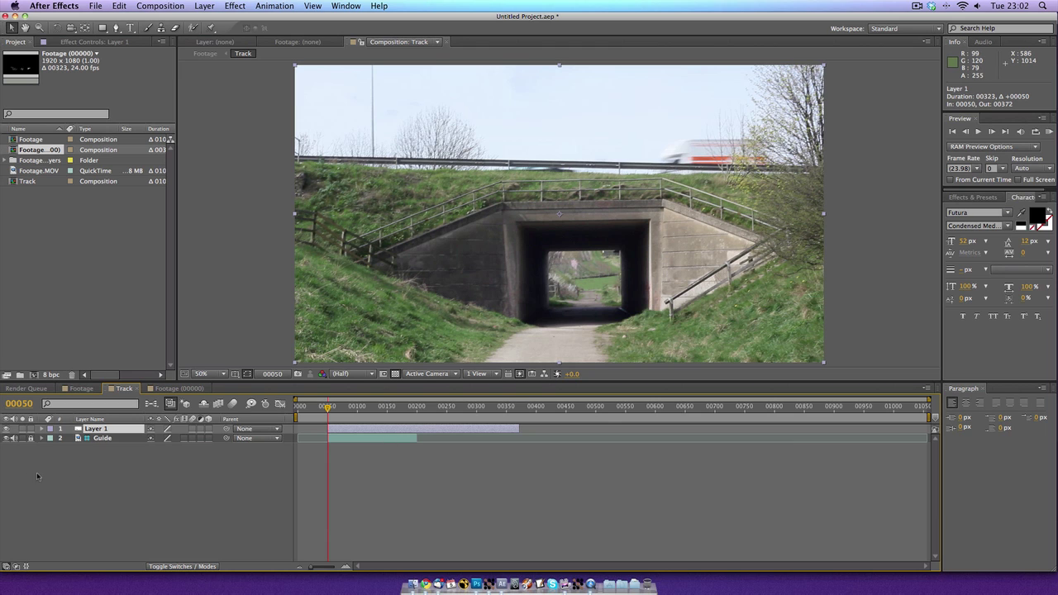
- Play a RAM preview of the Footage composition to check that the cleaned patches follow the tunnel walls
left_click(79, 389)
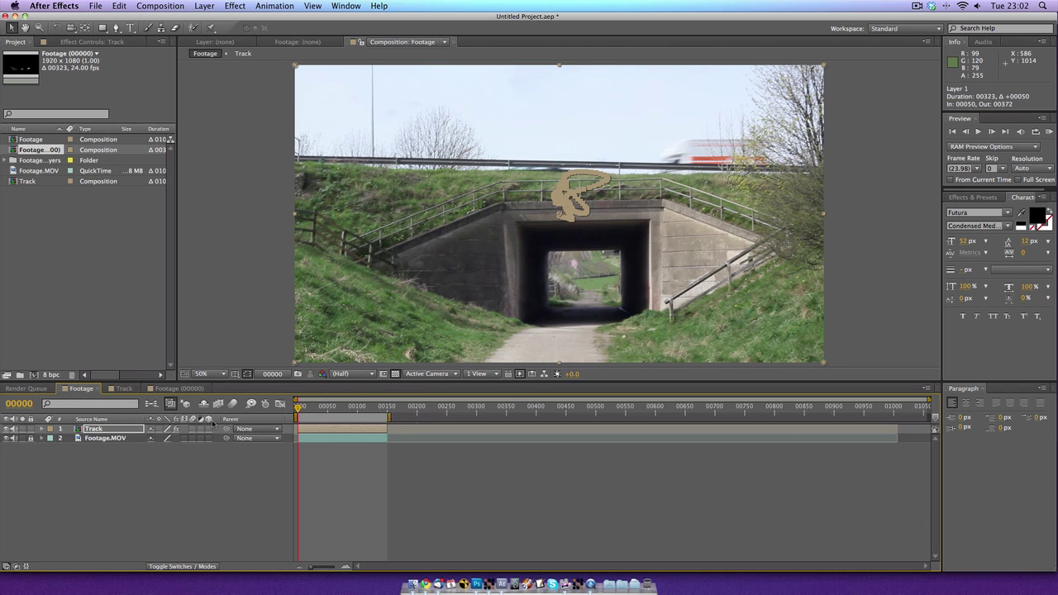
left_click(1048, 132)
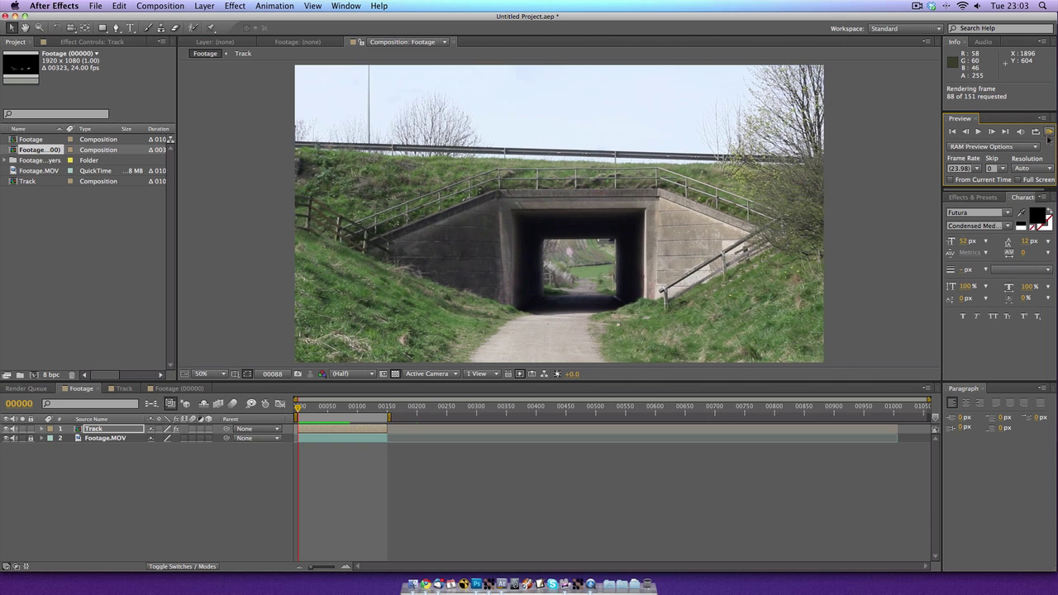
left_click(1048, 137)
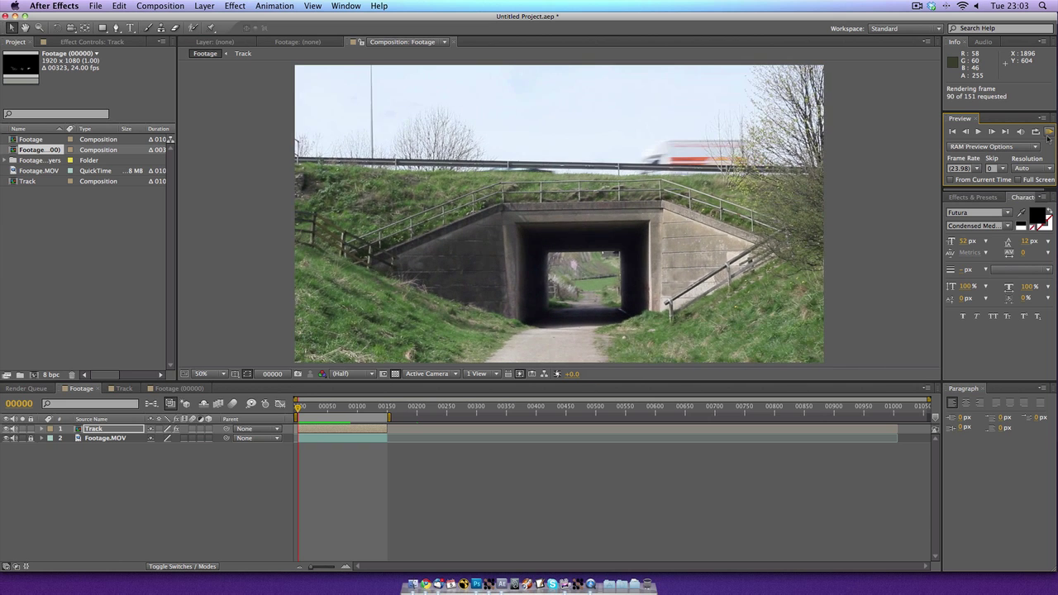
key("XF86AudioLowerVolume")
key("XF86AudioLowerVolume")
key("XF86AudioLowerVolume")
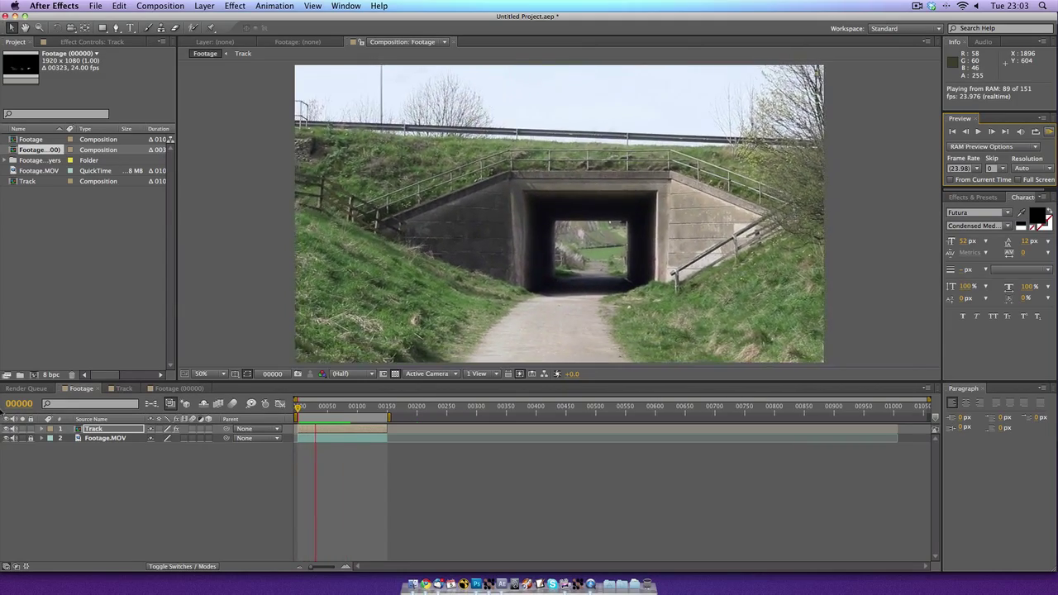
- Toggle the Track layer off and on to compare the tunnel walls, and scrub back to frame 7
left_click(6, 429)
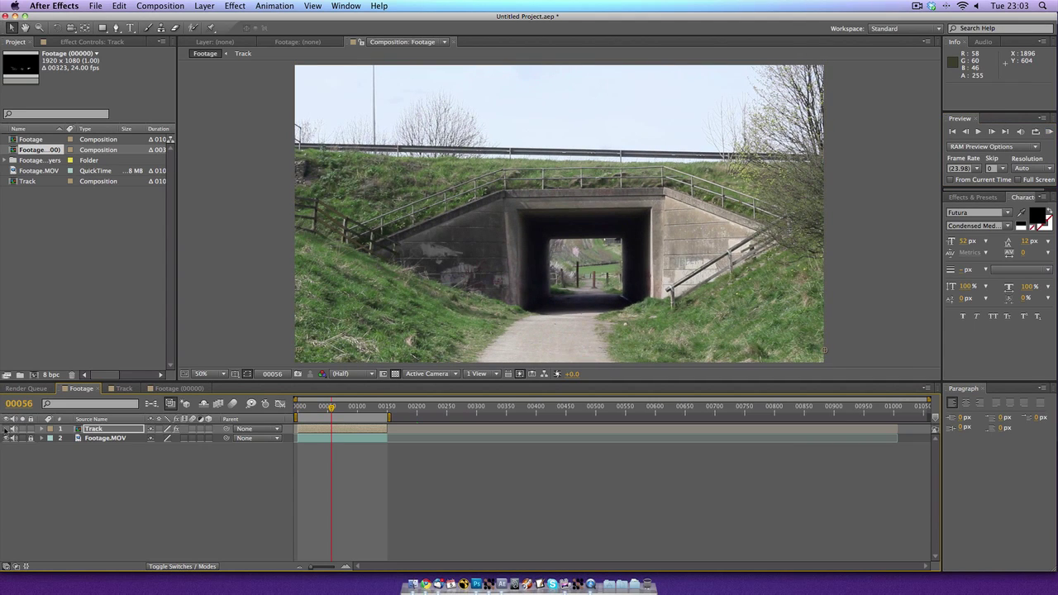
left_click(7, 429)
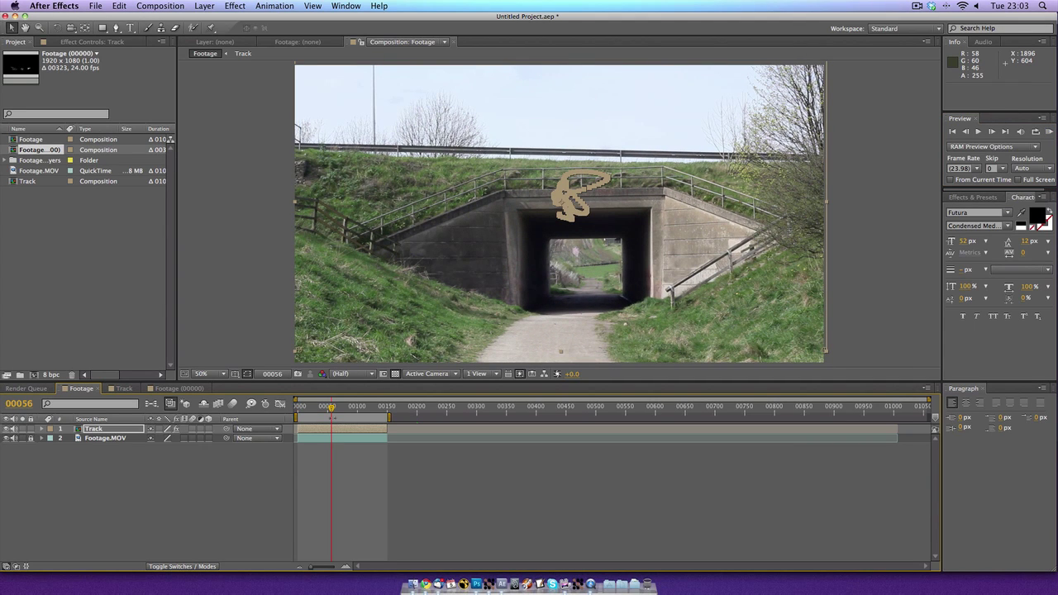
left_click_drag(333, 412, 302, 411)
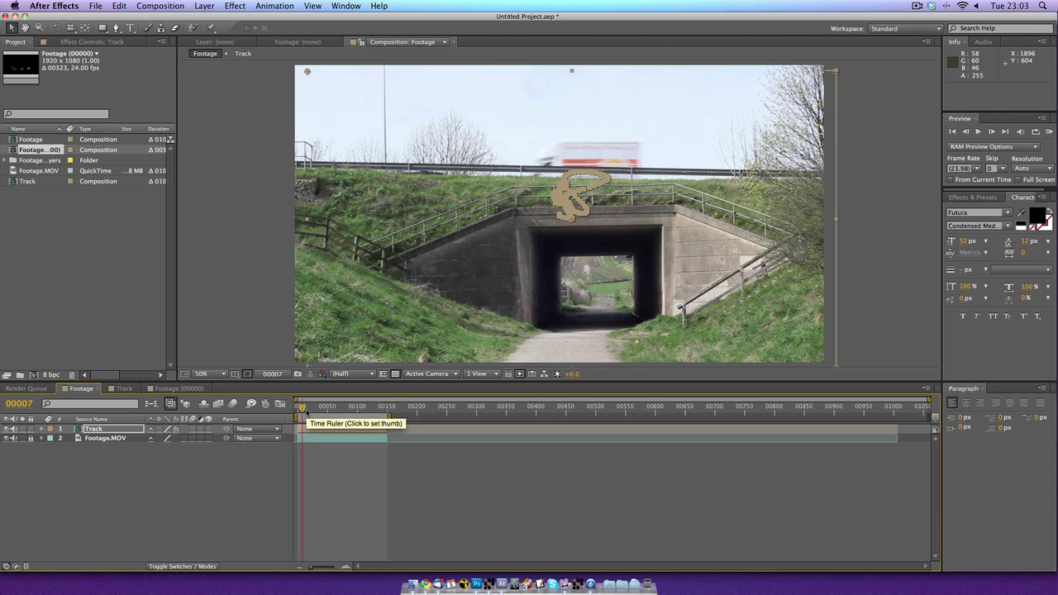